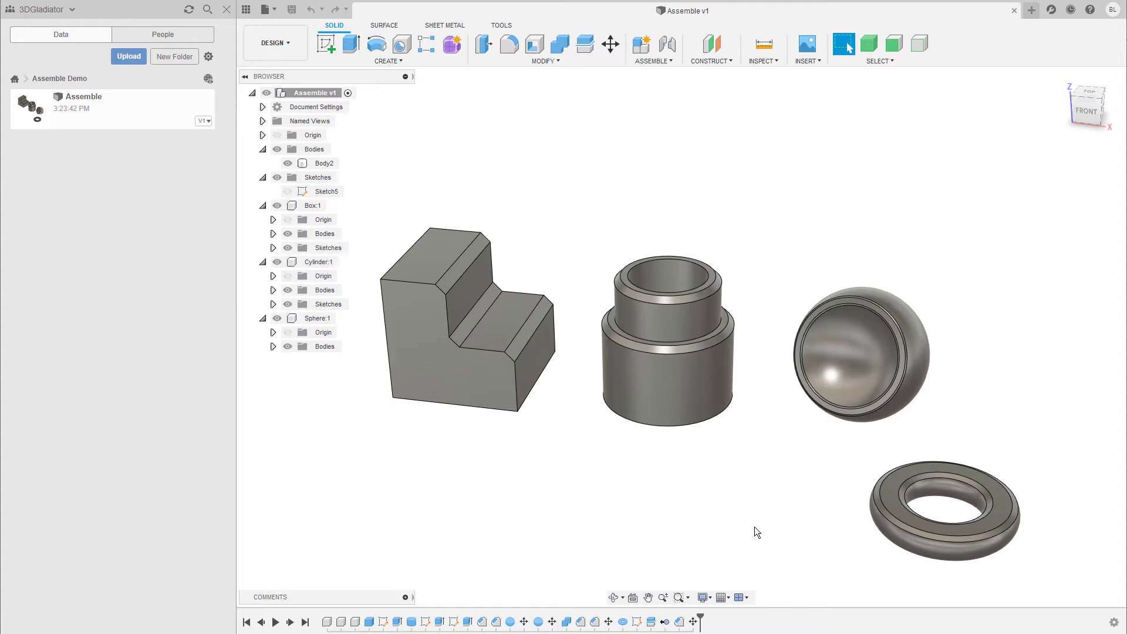
# Step: Turn on component colour cycling with Shift+N so each component shows a distinct colour
pyautogui.hotkey('shift', 'n')
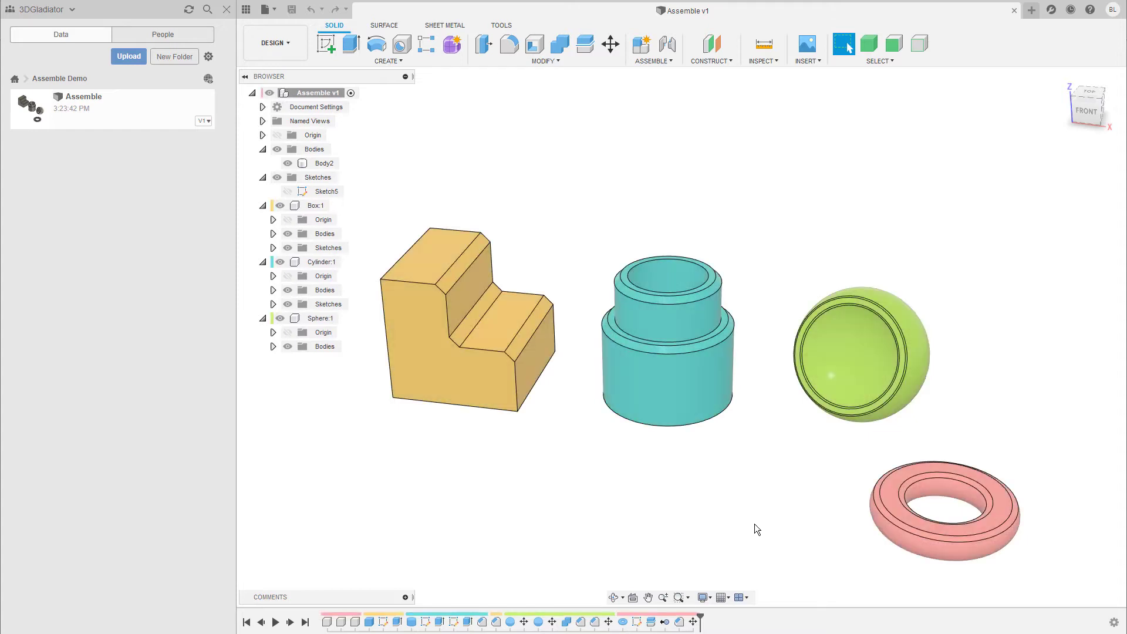
pyautogui.click(763, 61)
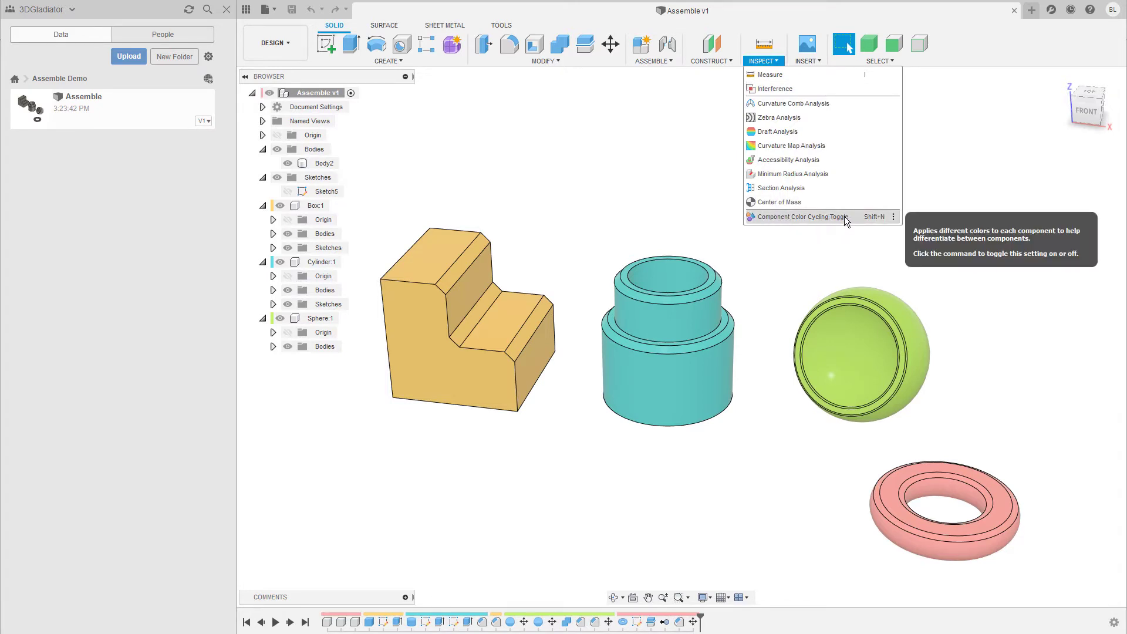
pyautogui.click(806, 251)
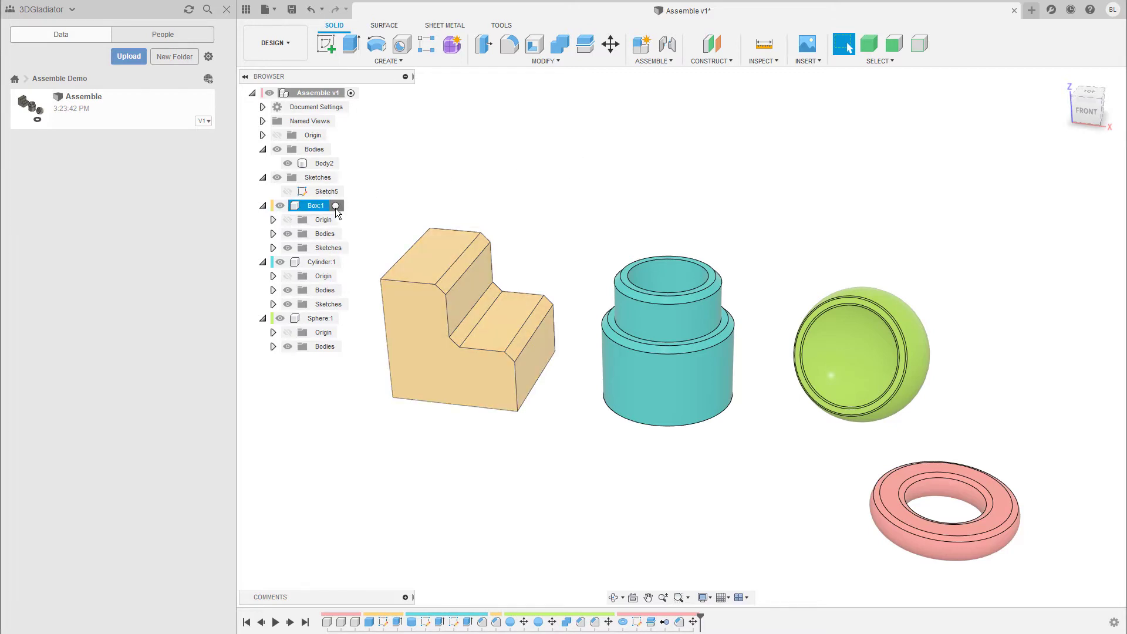
pyautogui.click(336, 206)
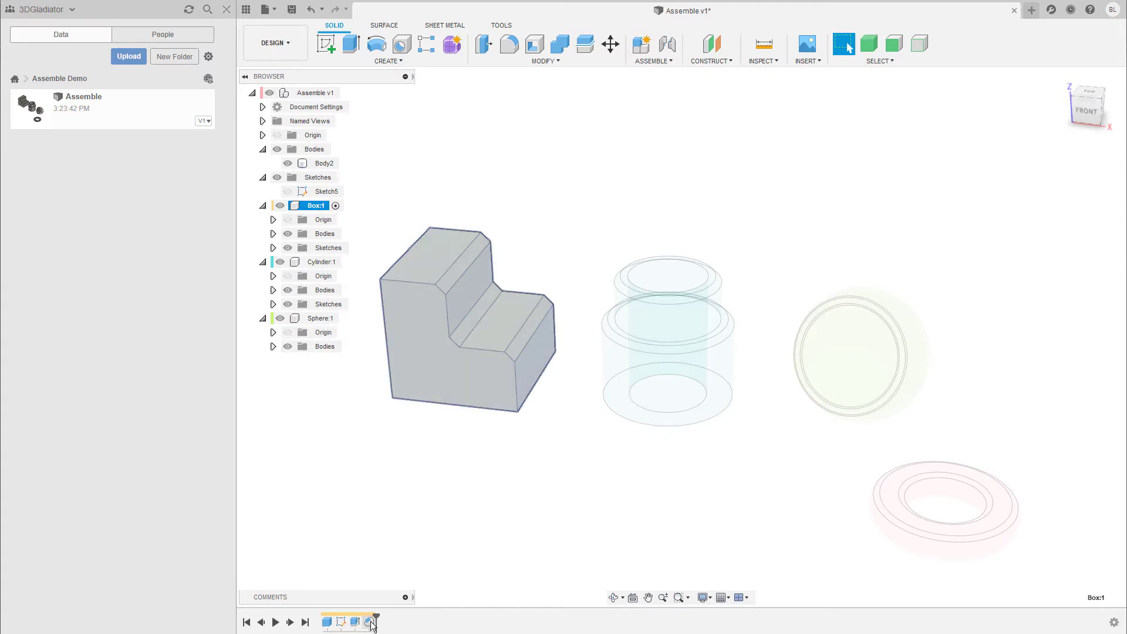
pyautogui.moveTo(375, 618); pyautogui.dragTo(329, 614)
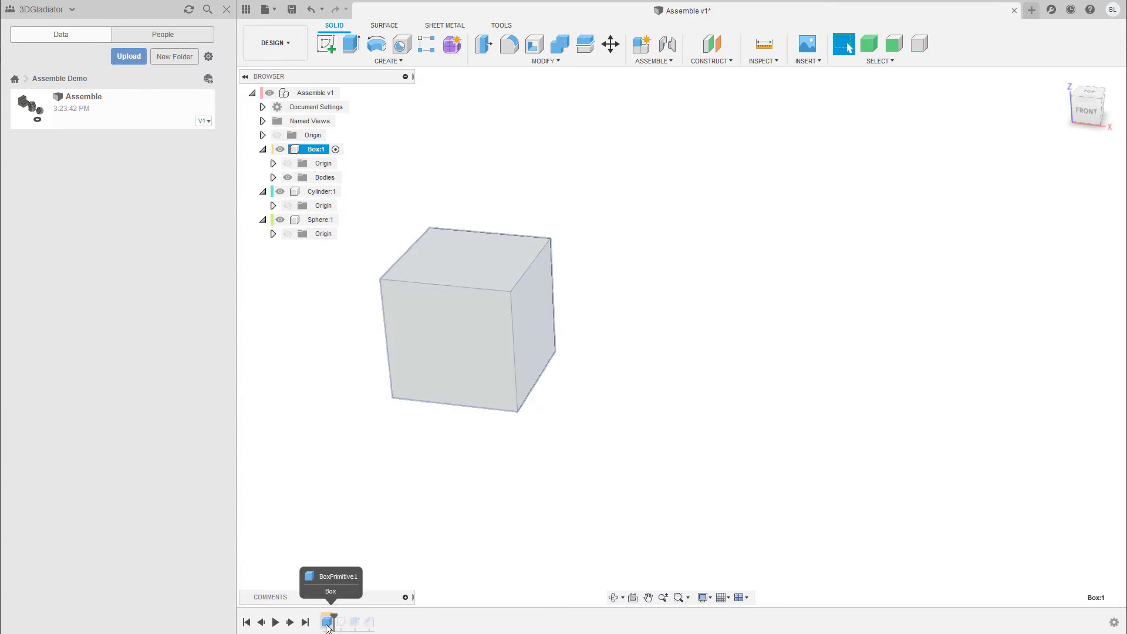
pyautogui.moveTo(332, 616); pyautogui.dragTo(347, 616)
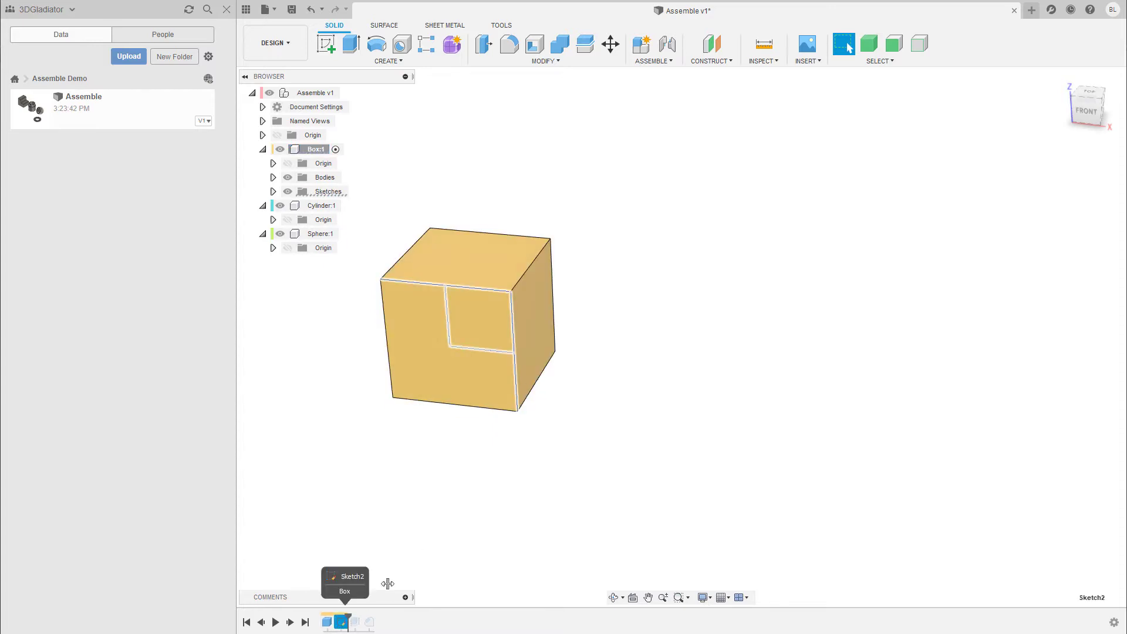
pyautogui.moveTo(348, 615); pyautogui.dragTo(360, 616)
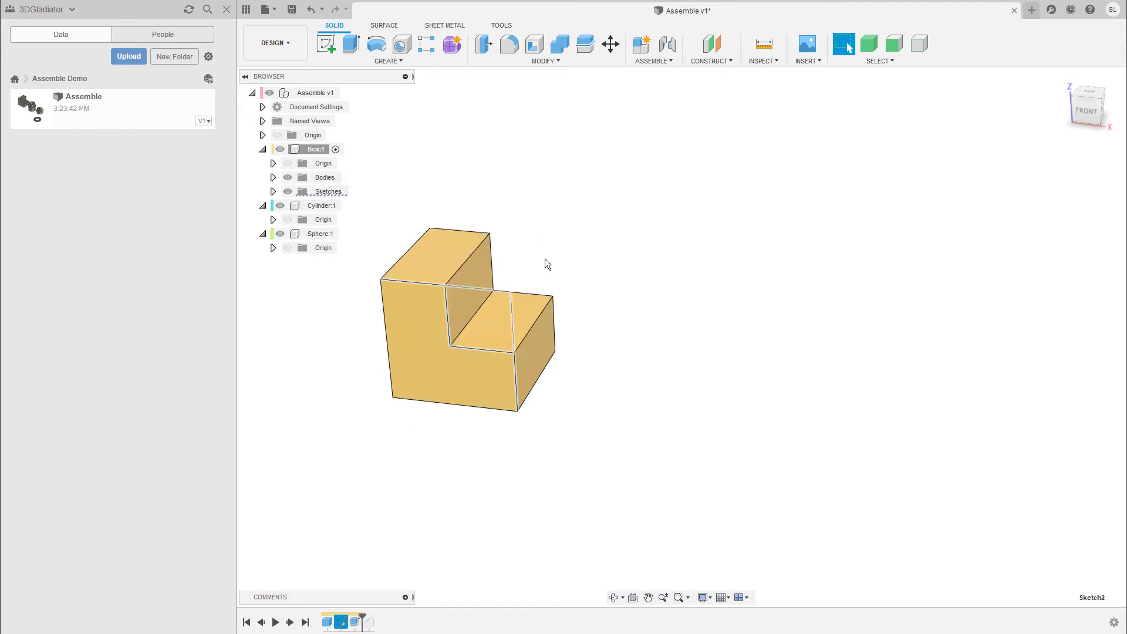
pyautogui.moveTo(362, 616); pyautogui.dragTo(376, 616)
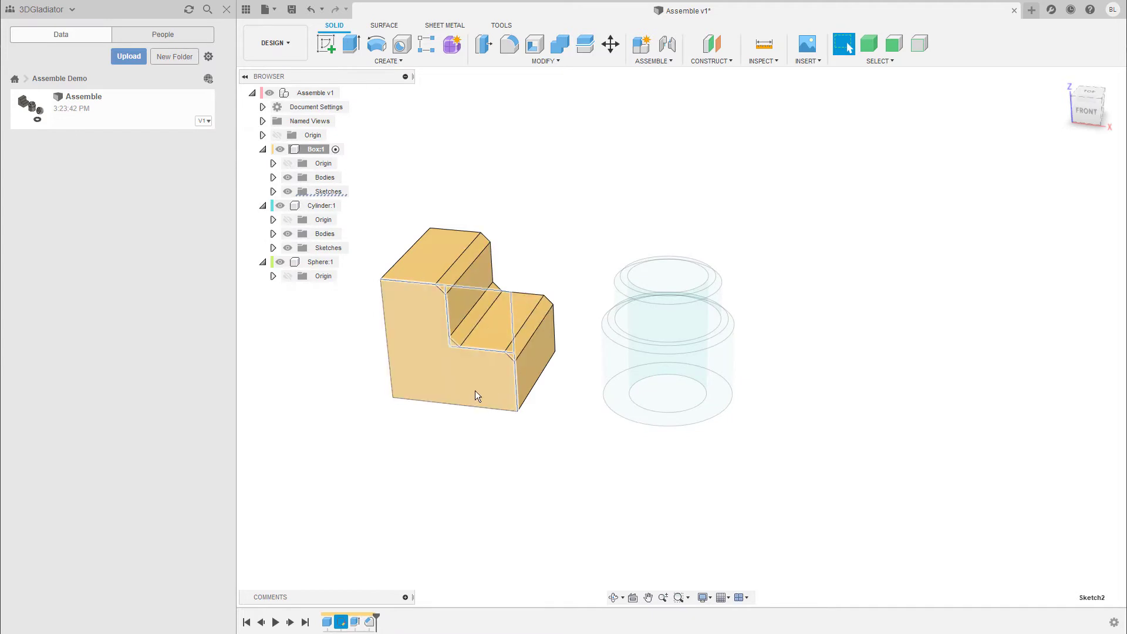
pyautogui.click(348, 205)
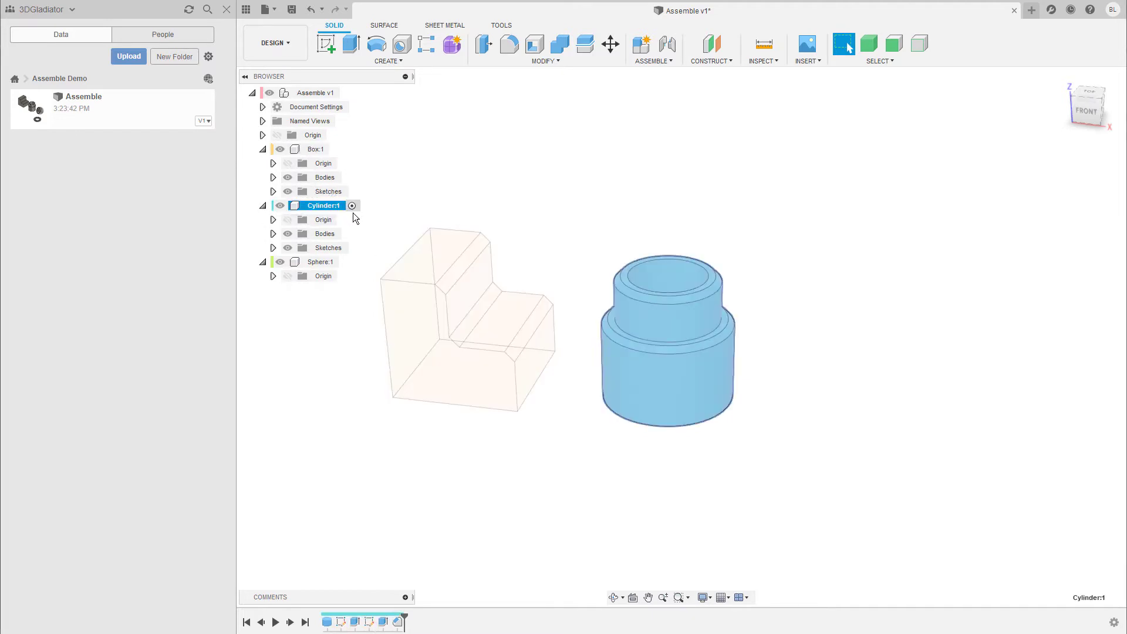
pyautogui.click(347, 262)
pyautogui.moveTo(322, 617); pyautogui.dragTo(432, 615)
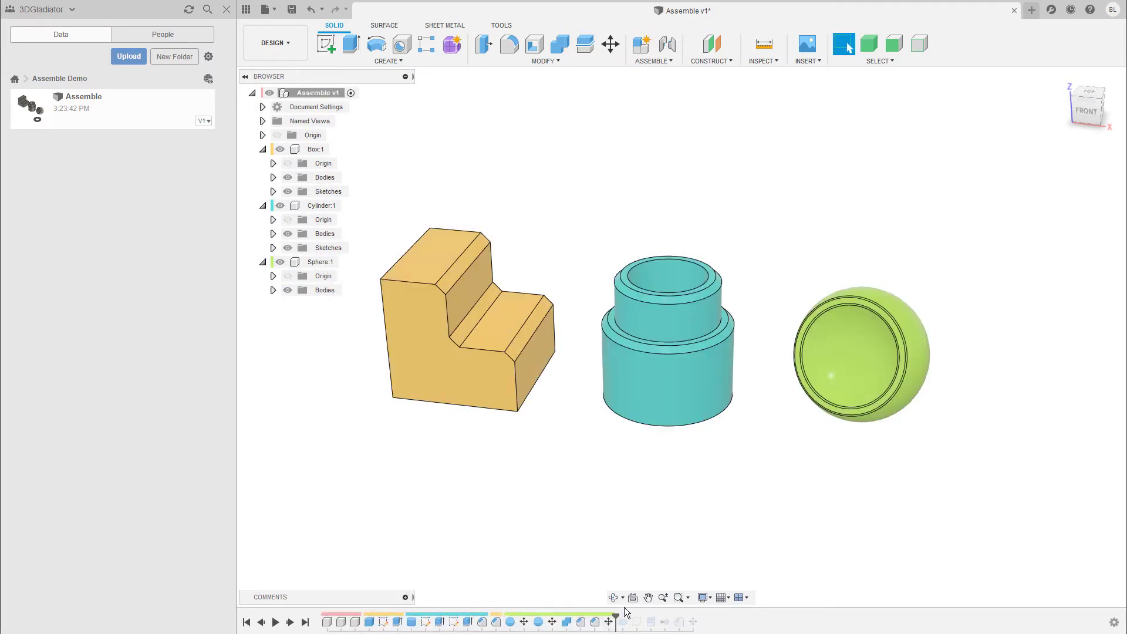
pyautogui.moveTo(616, 618); pyautogui.dragTo(700, 618)
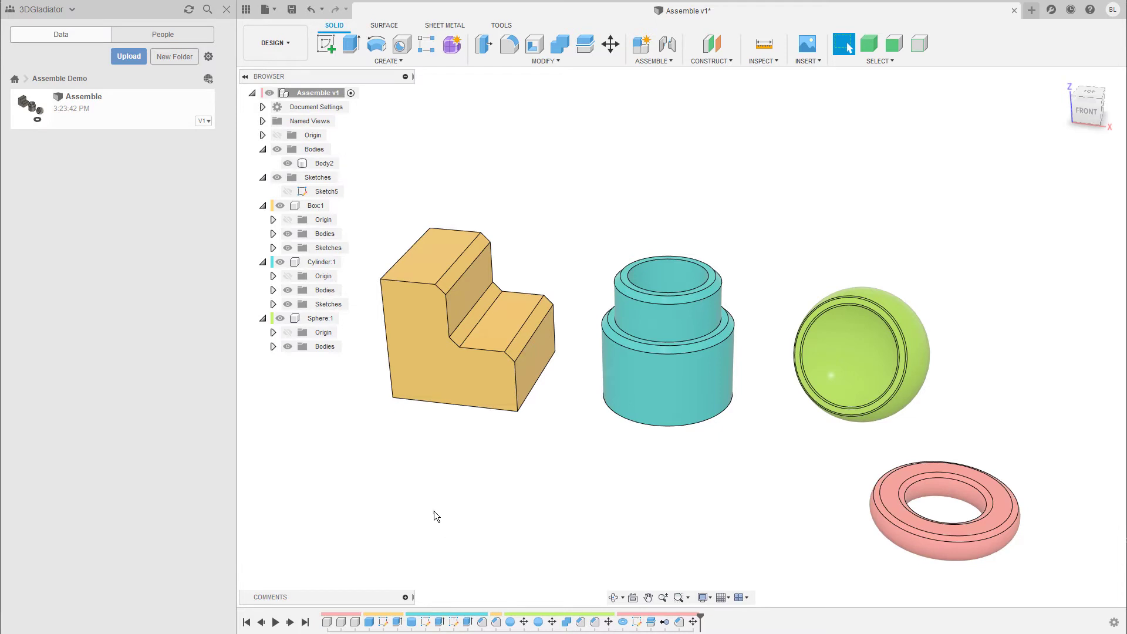
pyautogui.click(275, 622)
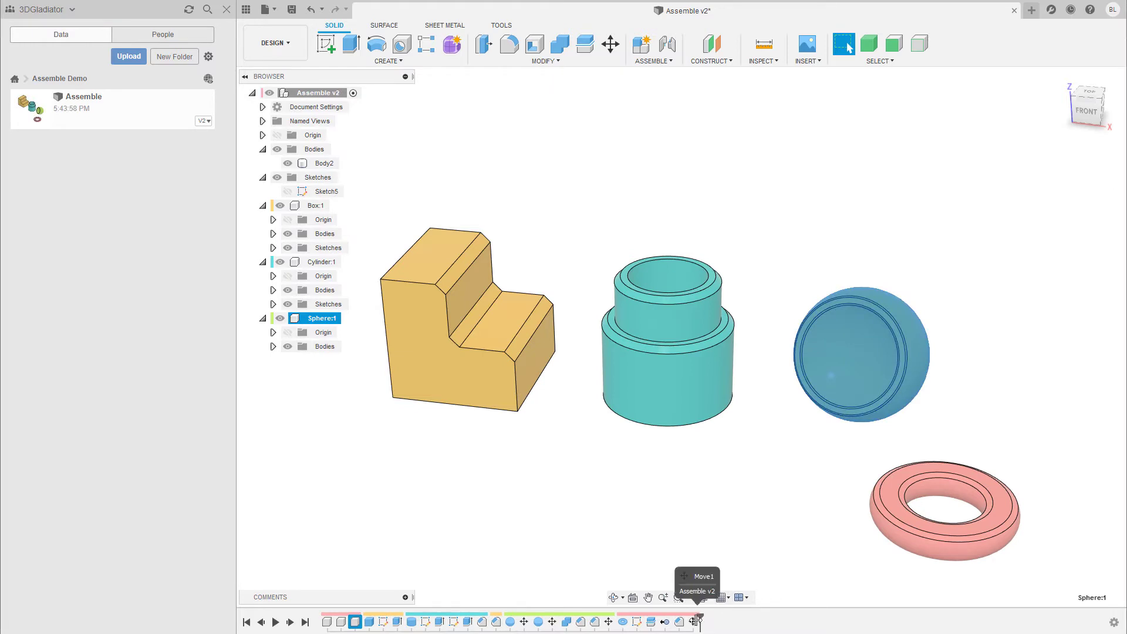
# Step: Roll the timeline back to just after the Sphere:1 component creation
pyautogui.moveTo(696, 619); pyautogui.dragTo(362, 616)
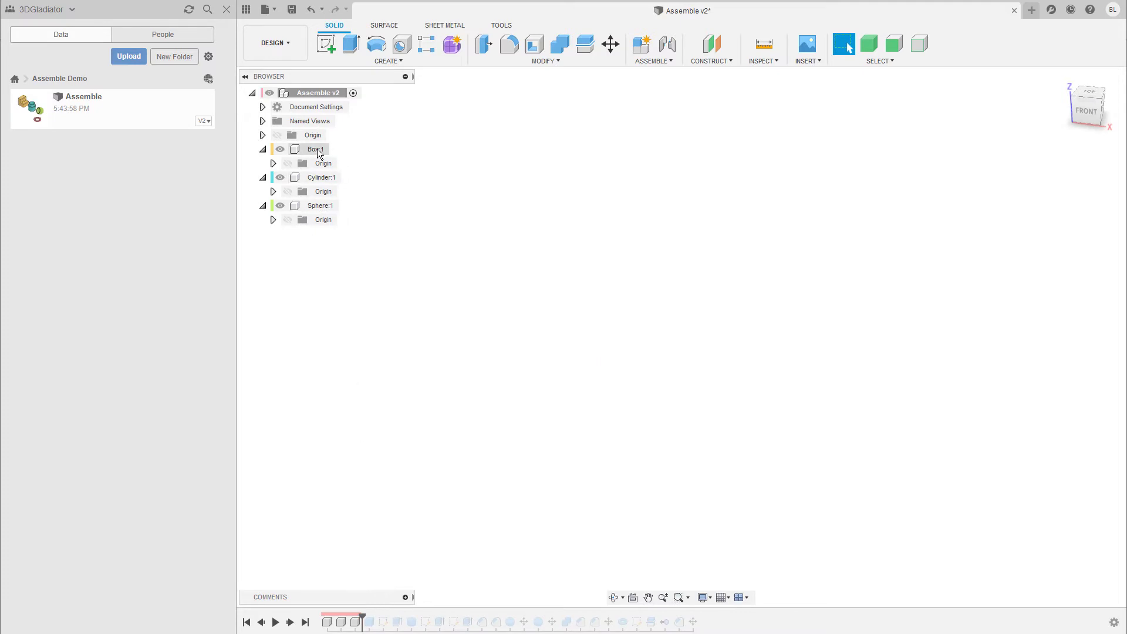
# Step: Move the Sphere:1 creation step to the very start of the timeline
pyautogui.click(357, 621)
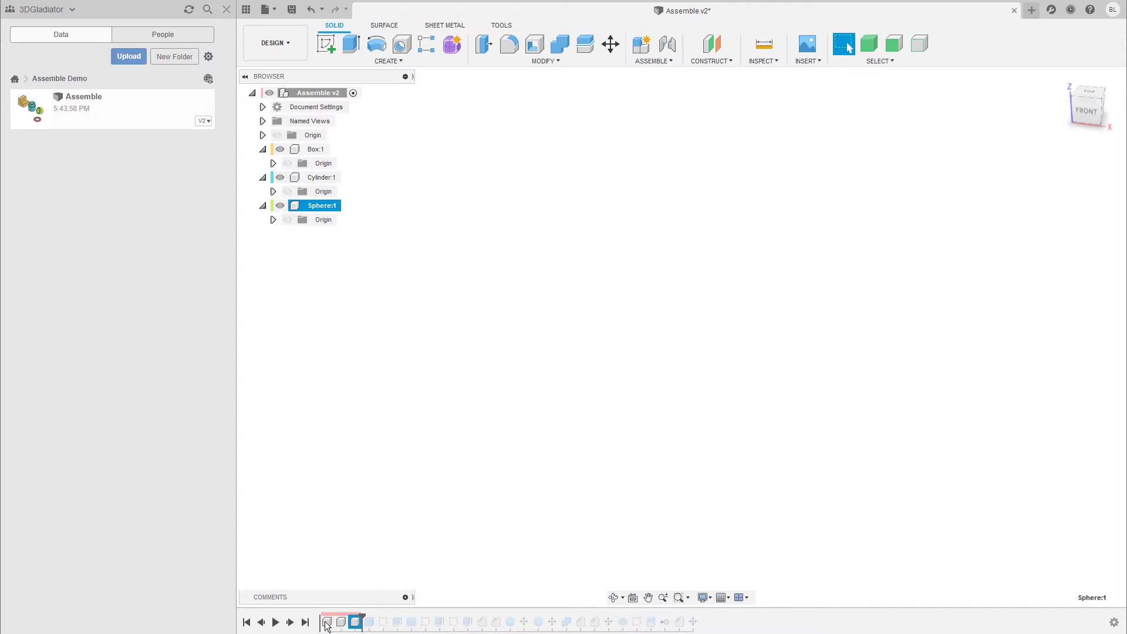
pyautogui.moveTo(326, 625); pyautogui.dragTo(325, 625)
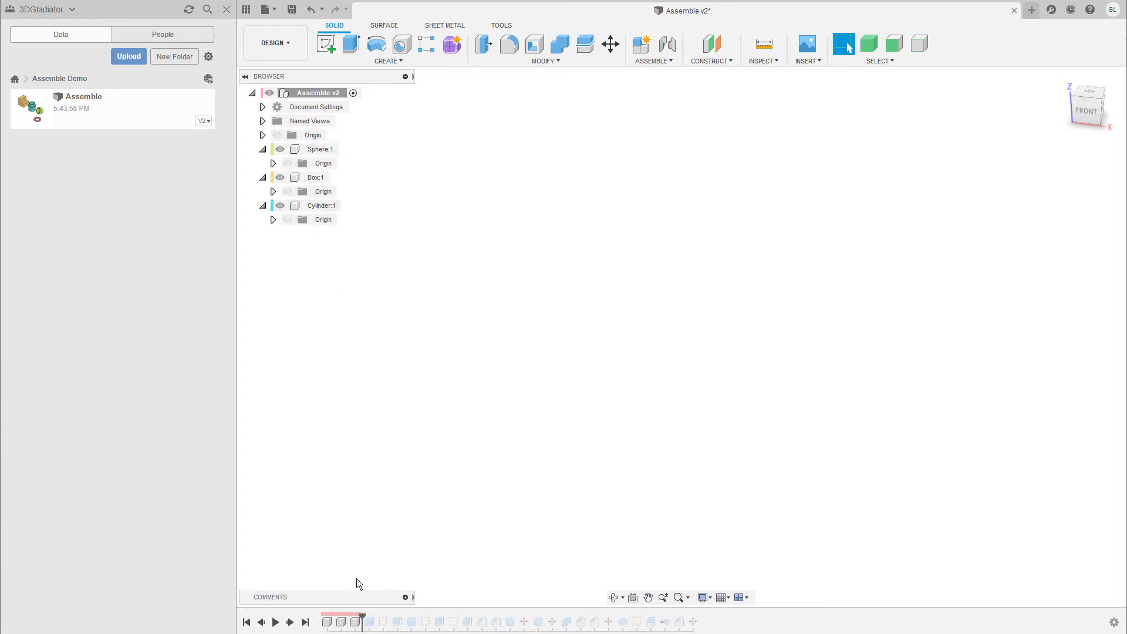
pyautogui.moveTo(330, 623)
pyautogui.mouseDown()
pyautogui.moveTo(361, 624)
pyautogui.moveTo(326, 623)
pyautogui.mouseUp()
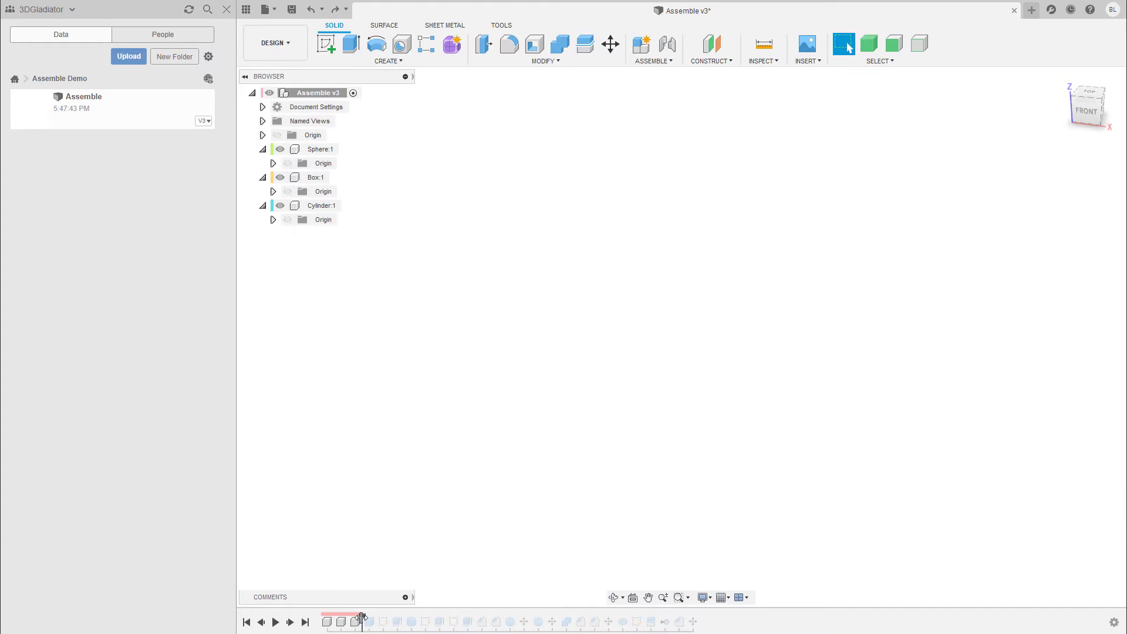
# Step: Step the timeline forward through the box extrude and cylinder features up to Chamfer1
pyautogui.moveTo(360, 616); pyautogui.dragTo(487, 617)
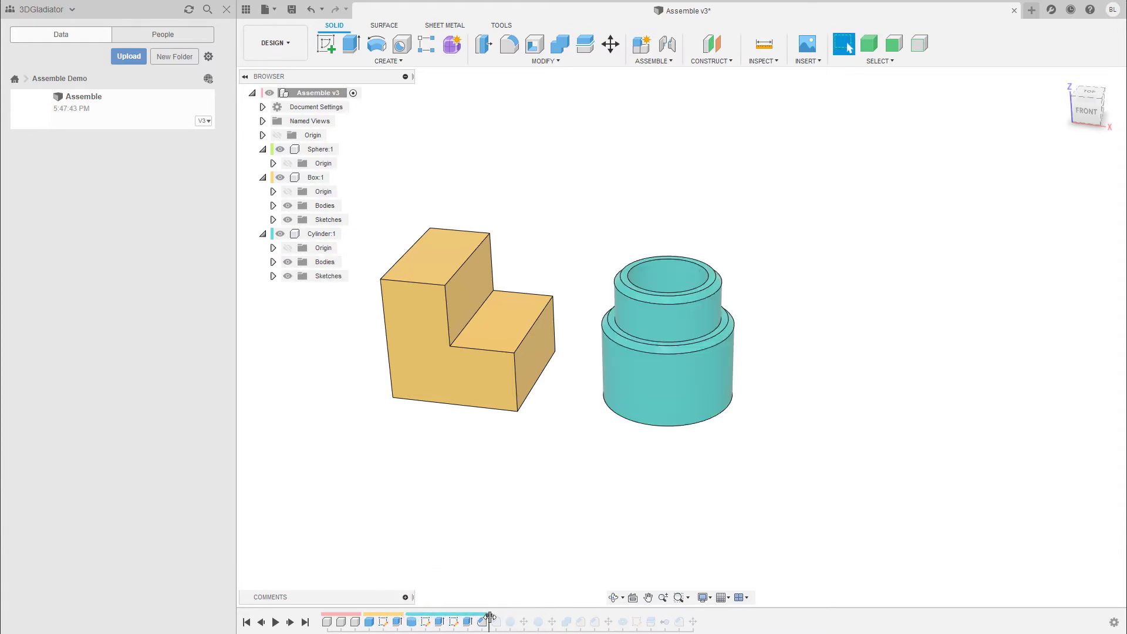
pyautogui.moveTo(489, 617); pyautogui.dragTo(502, 617)
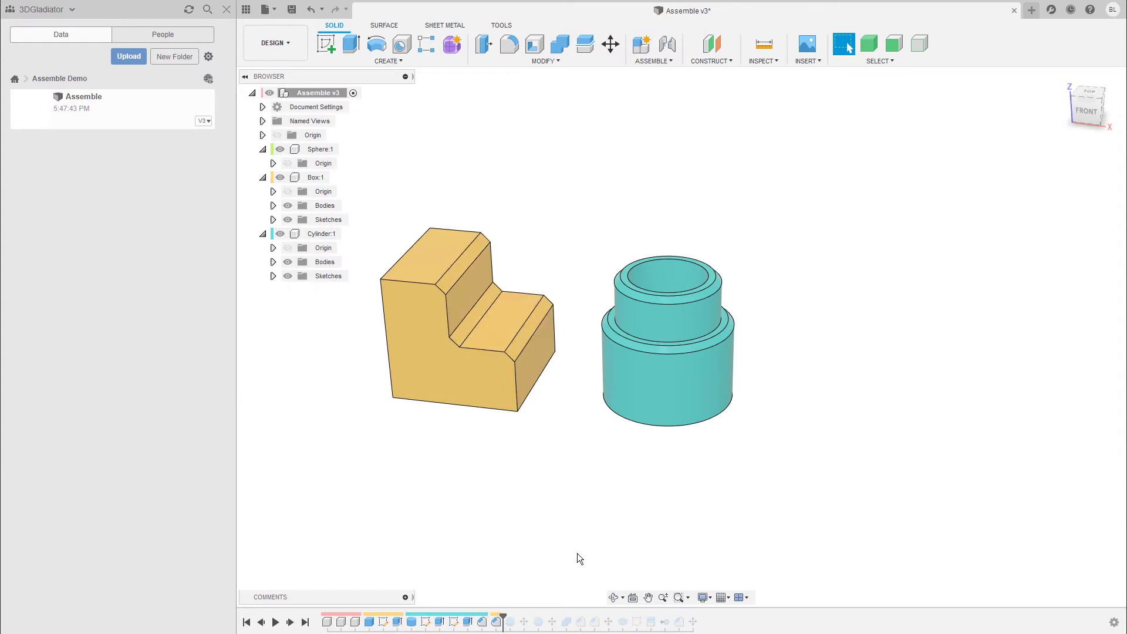
# Step: Move Chamfer1 ahead of the cylinder features and roll history back to the box extrude
pyautogui.click(497, 623)
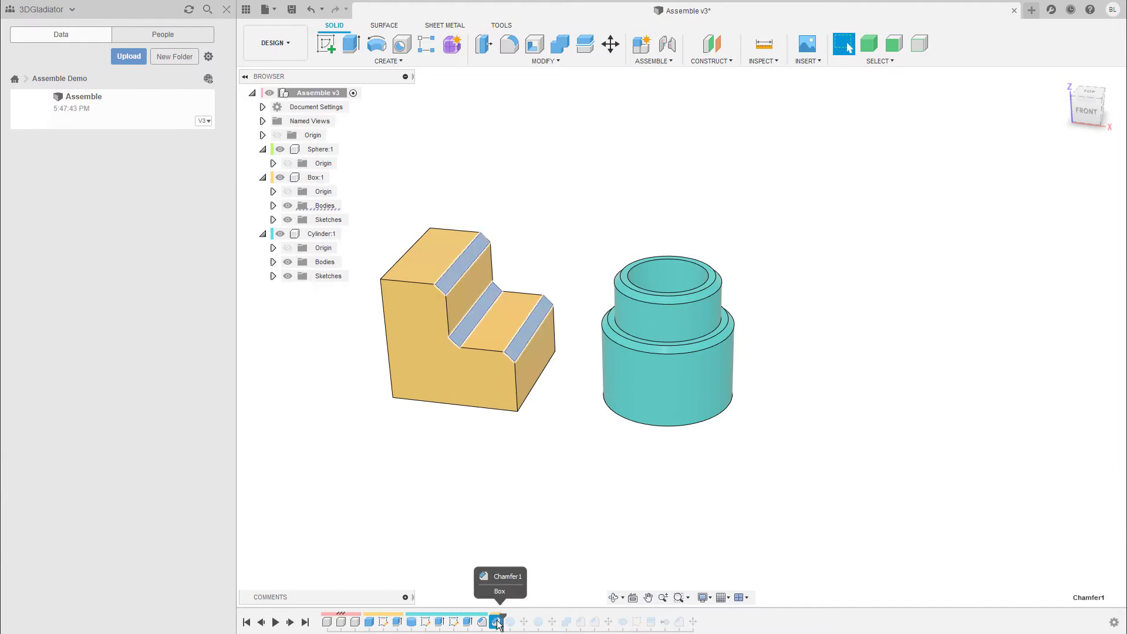
pyautogui.moveTo(452, 621); pyautogui.dragTo(408, 625)
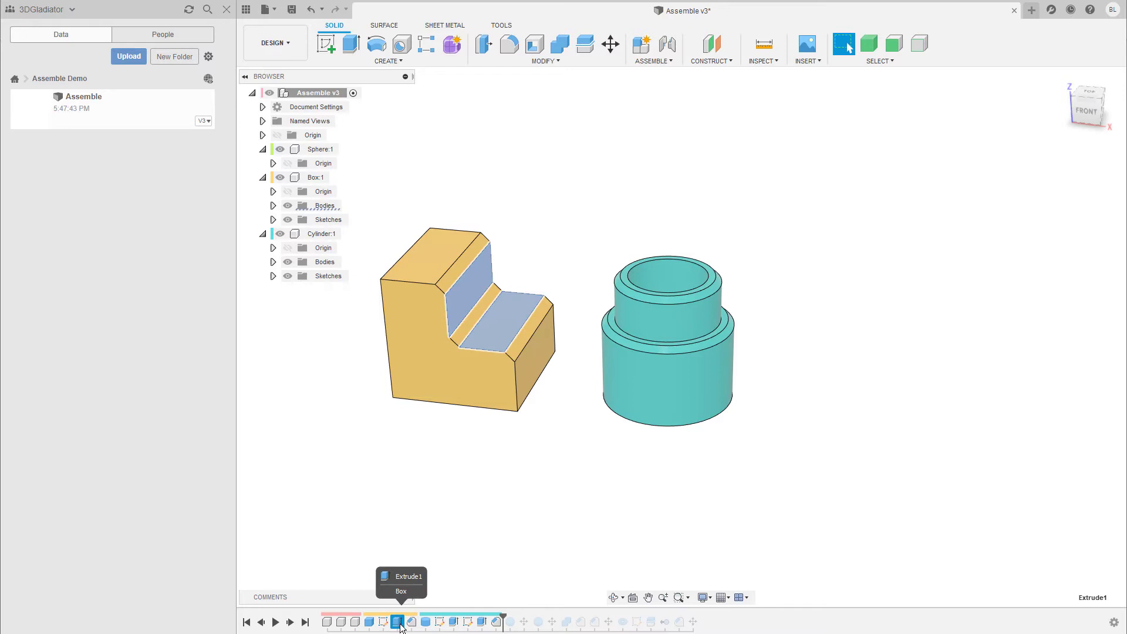
pyautogui.moveTo(489, 616)
pyautogui.mouseDown()
pyautogui.moveTo(390, 620)
pyautogui.moveTo(418, 616)
pyautogui.mouseUp()
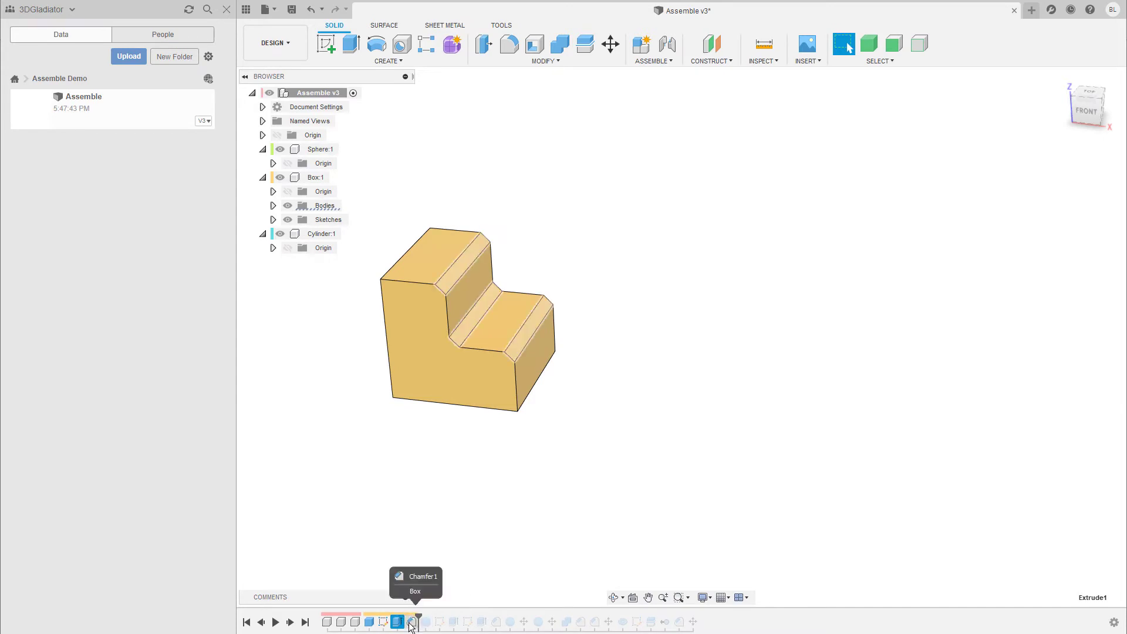
# Step: Inspect Chamfer1, Extrude1 and Sketch2 on the model, then roll history forward to the end
pyautogui.click(412, 625)
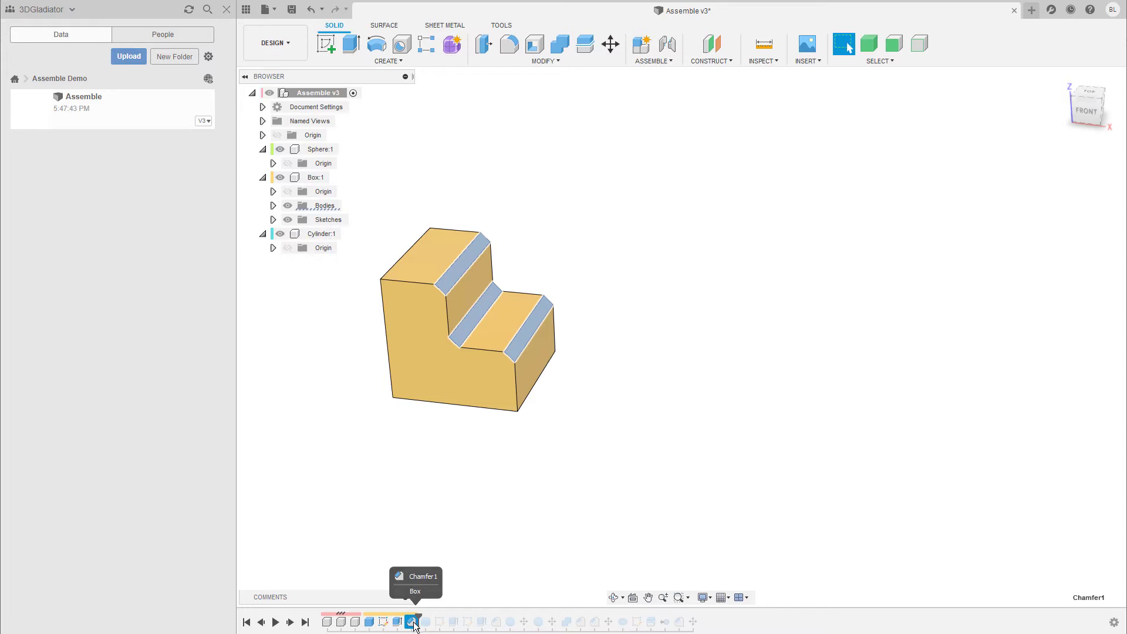
pyautogui.click(398, 624)
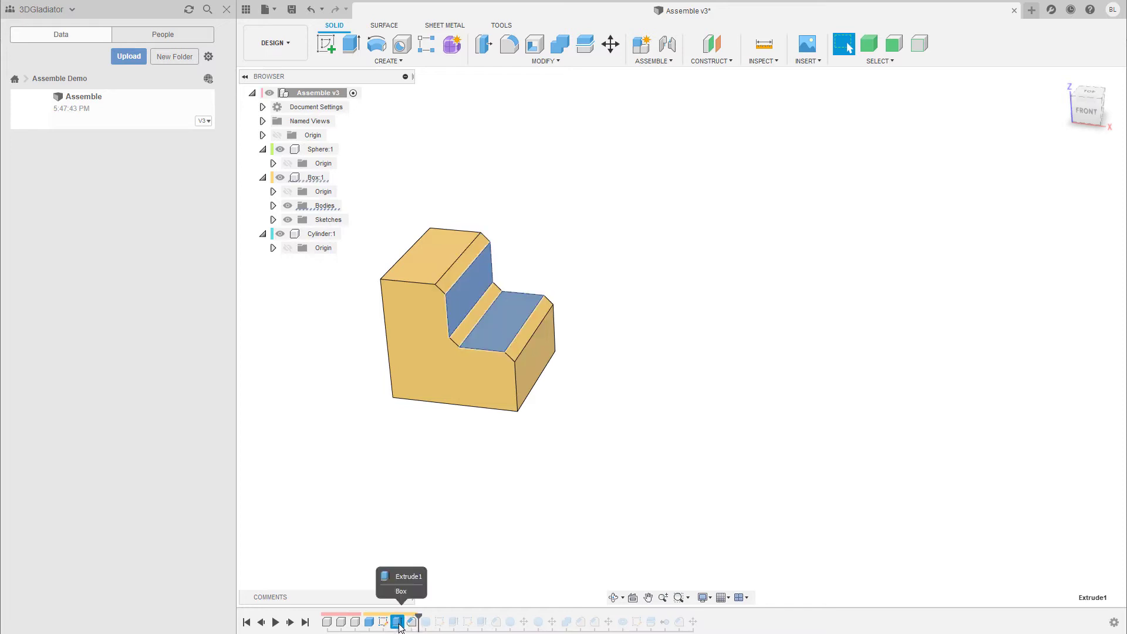
pyautogui.click(383, 622)
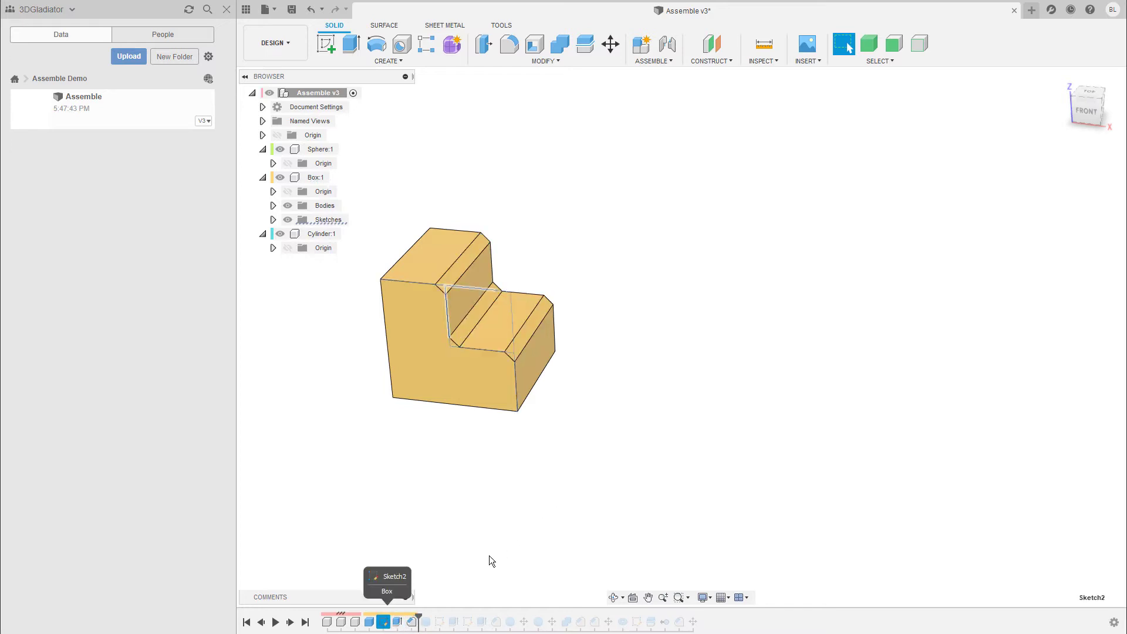
pyautogui.moveTo(418, 622); pyautogui.dragTo(700, 626)
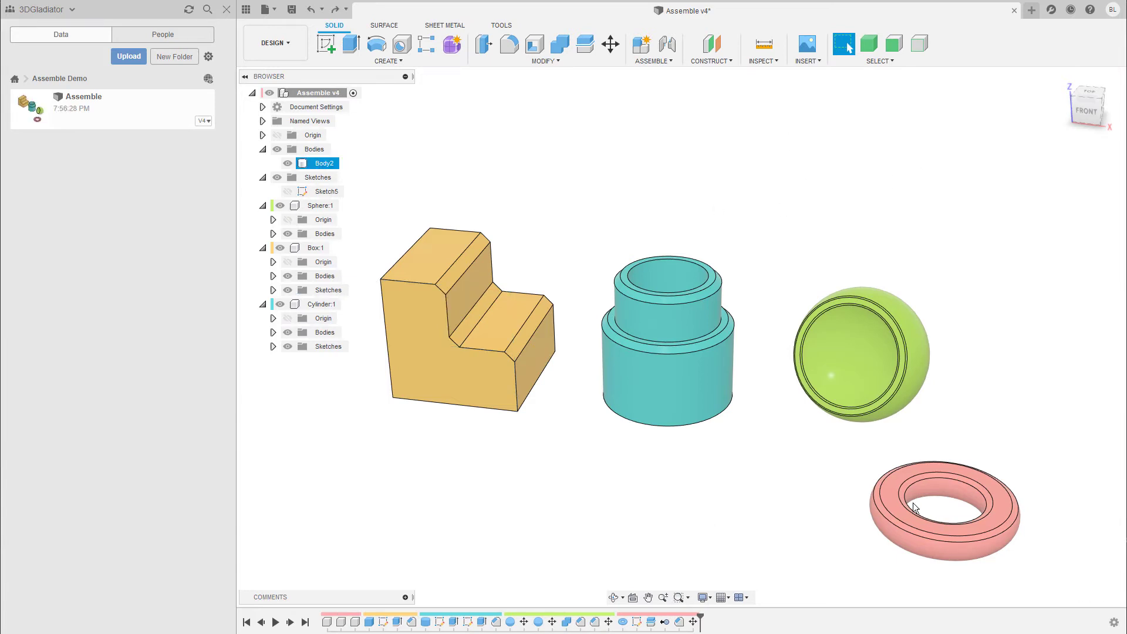
# Step: Create a new component named Torus with Activate kept on
pyautogui.click(660, 61)
pyautogui.click(663, 72)
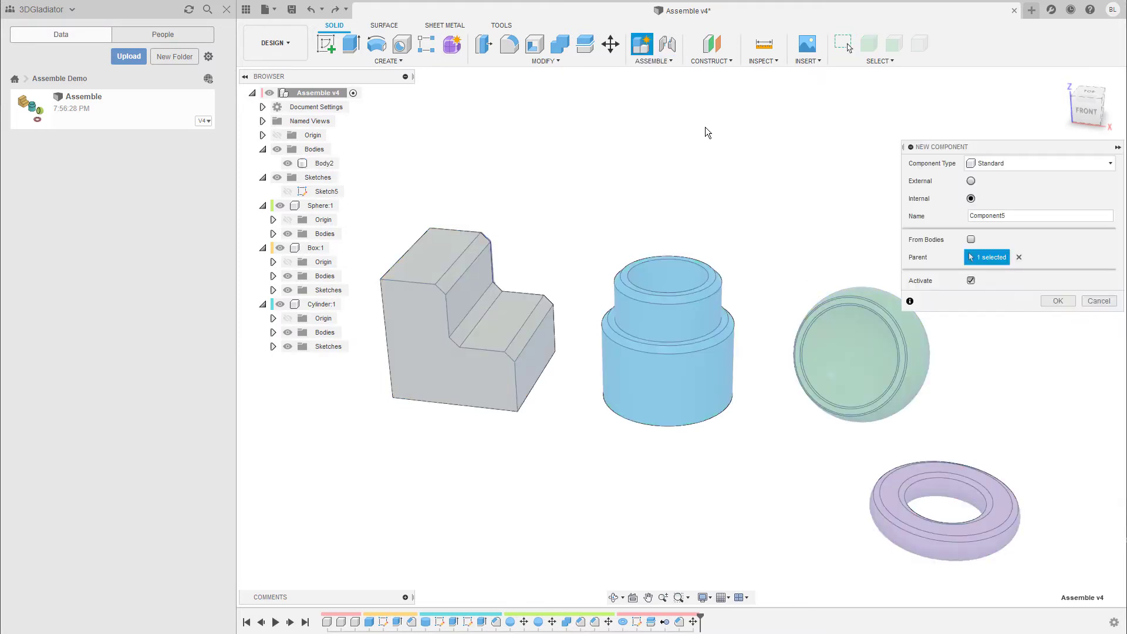
pyautogui.moveTo(1023, 217); pyautogui.dragTo(955, 239)
pyautogui.write('Torus')
pyautogui.press('Return')
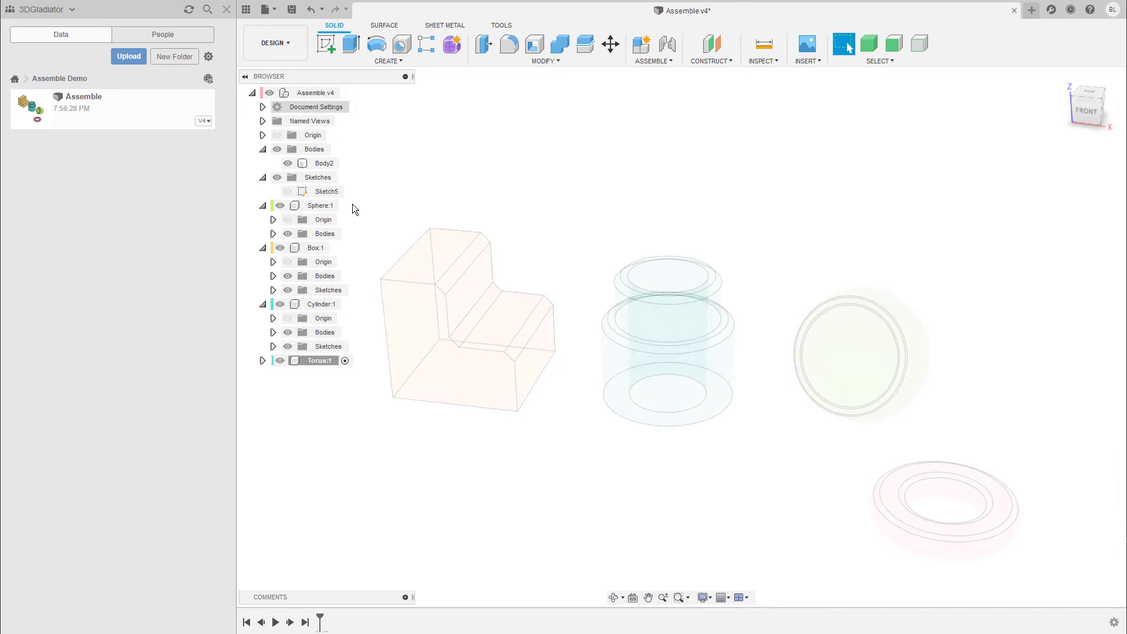
# Step: Make Cylinder:1 the active component
pyautogui.click(339, 304)
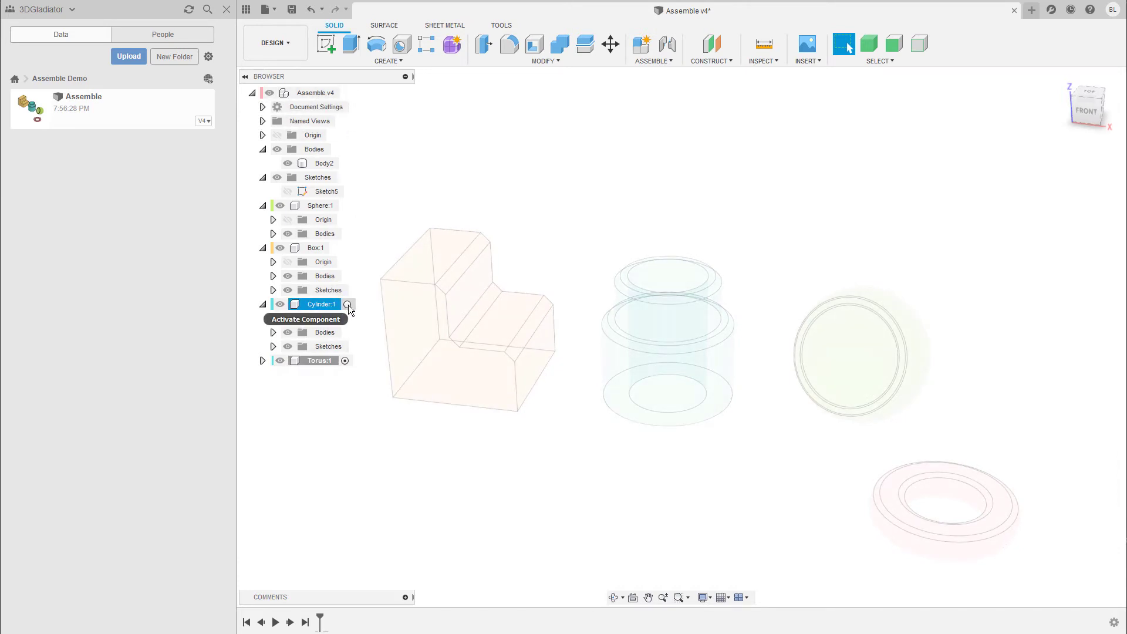
pyautogui.click(348, 305)
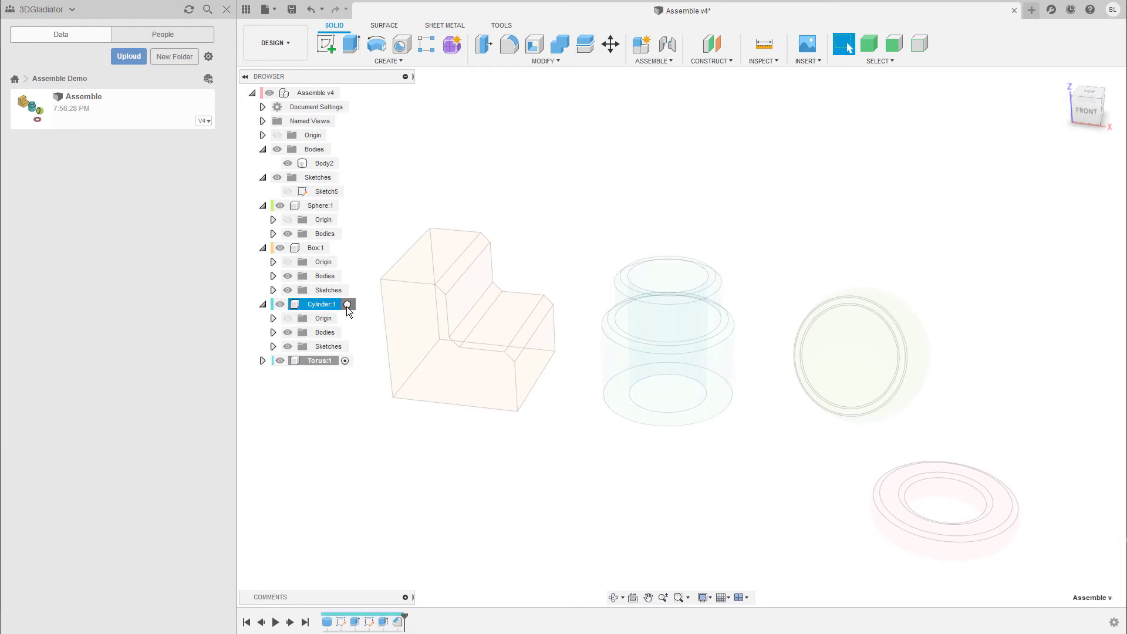
pyautogui.click(666, 60)
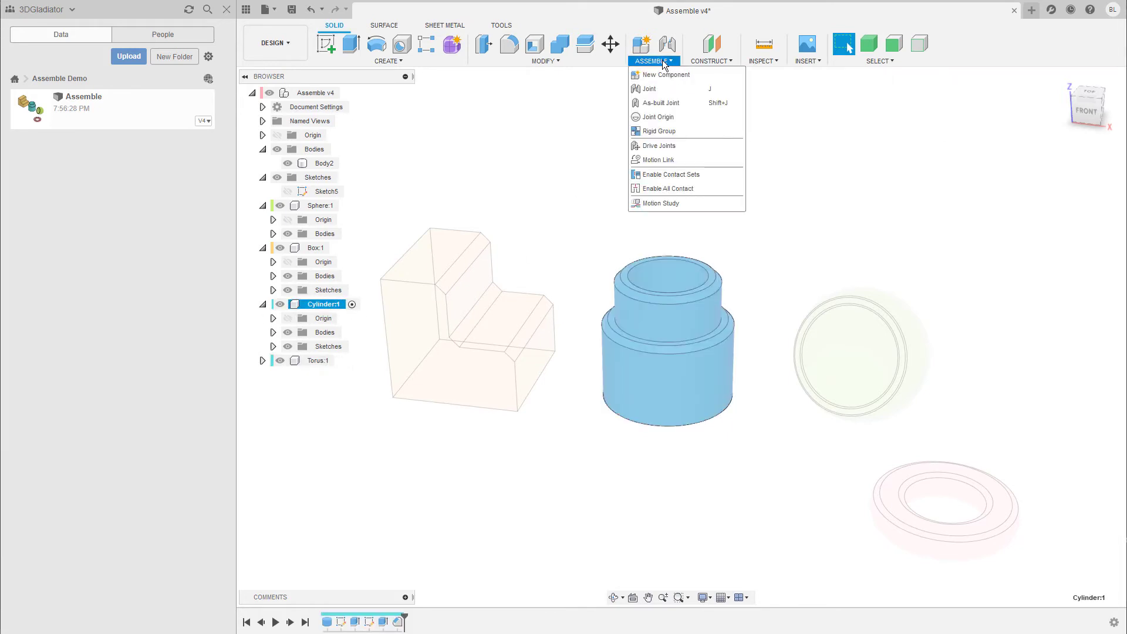
pyautogui.click(666, 61)
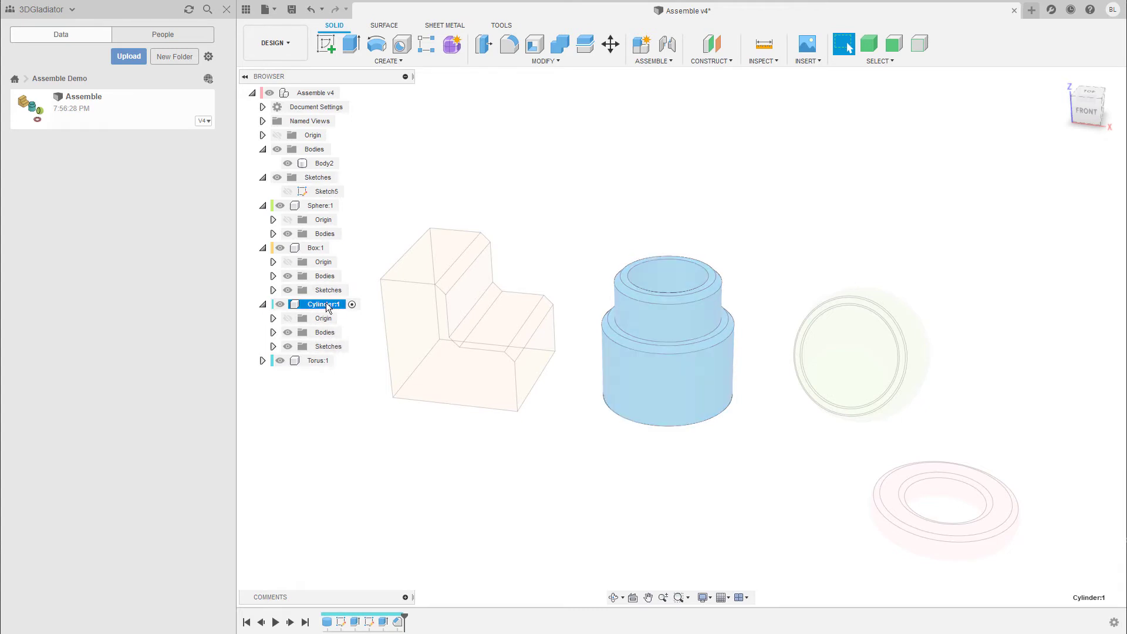
# Step: Move the loose Body2 ring into Torus:1, where it becomes Body1, then drag Sketch5 there too
pyautogui.click(311, 360)
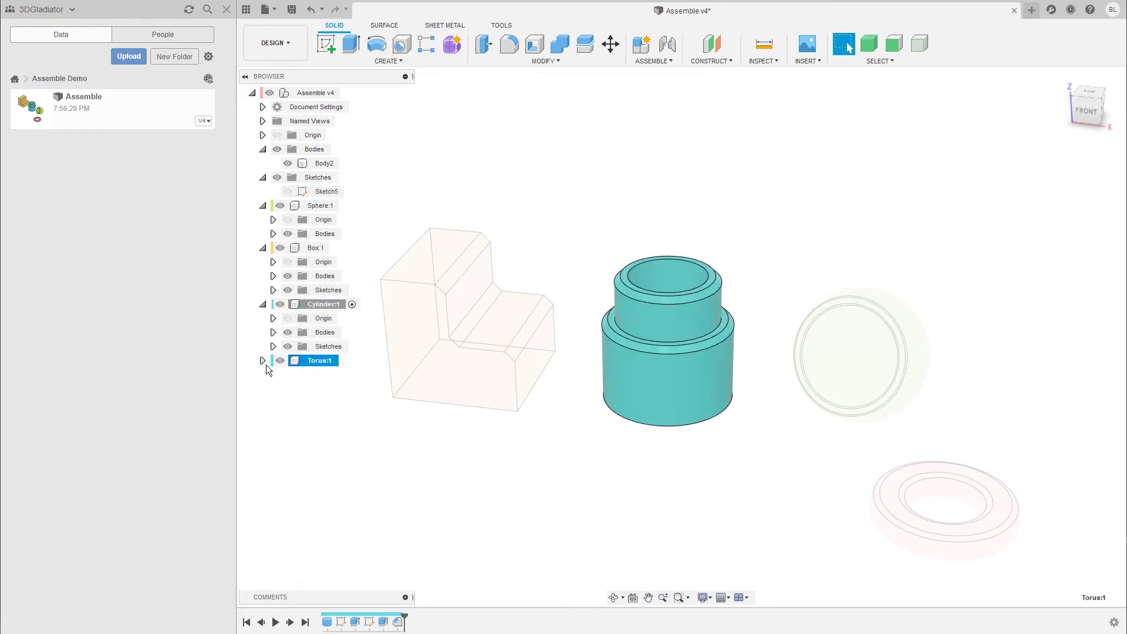
pyautogui.click(263, 360)
pyautogui.click(328, 165)
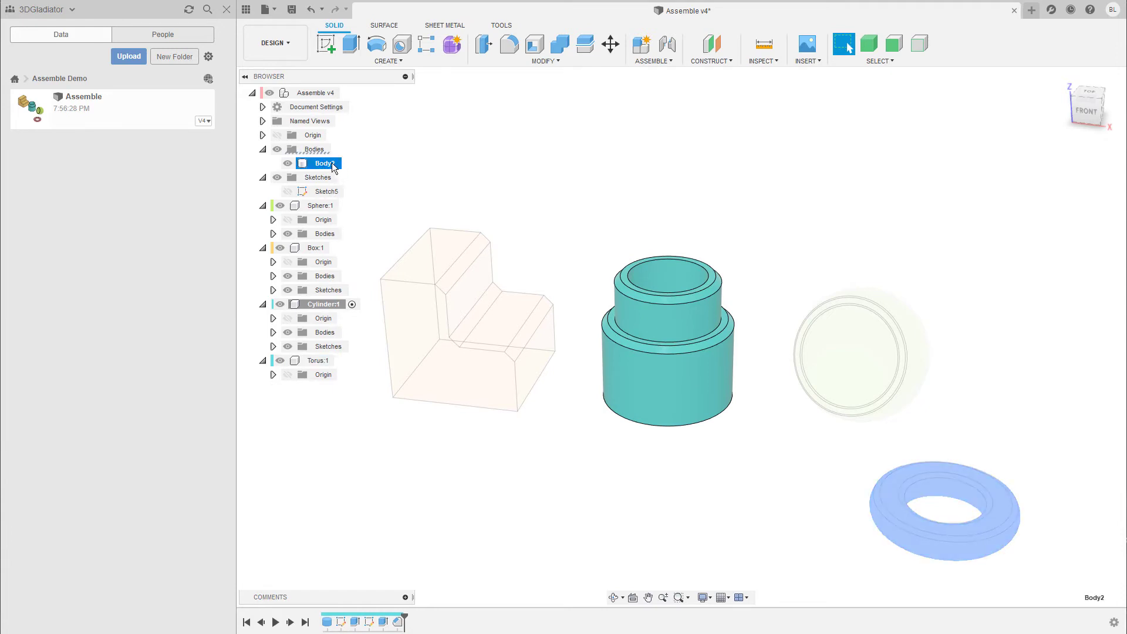
pyautogui.moveTo(339, 164); pyautogui.dragTo(321, 364)
pyautogui.click(327, 360)
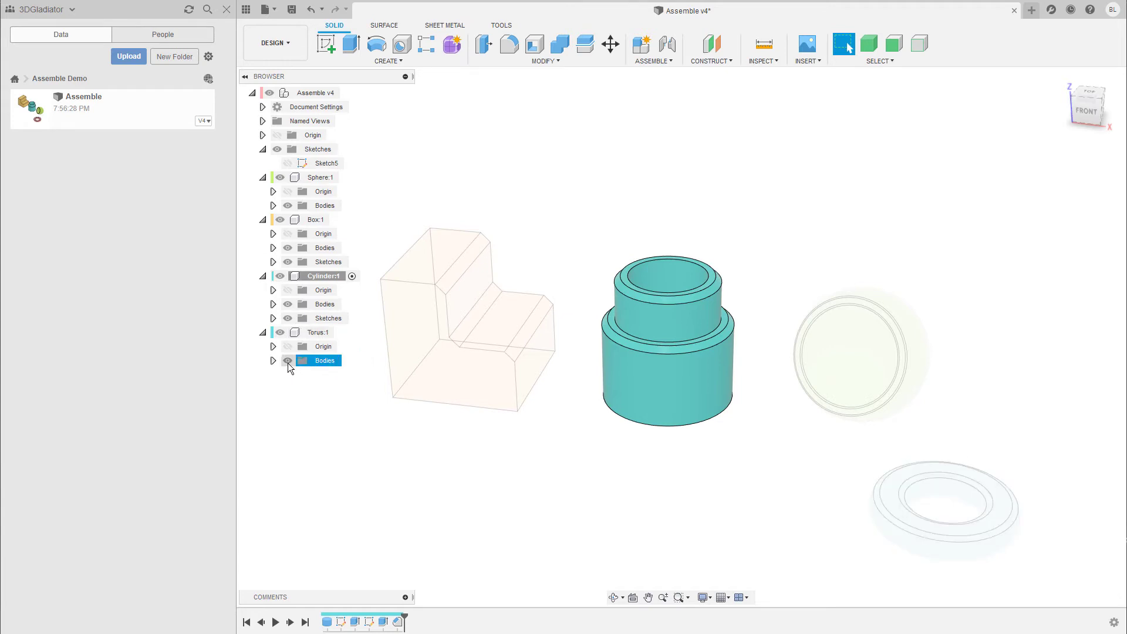
pyautogui.click(274, 361)
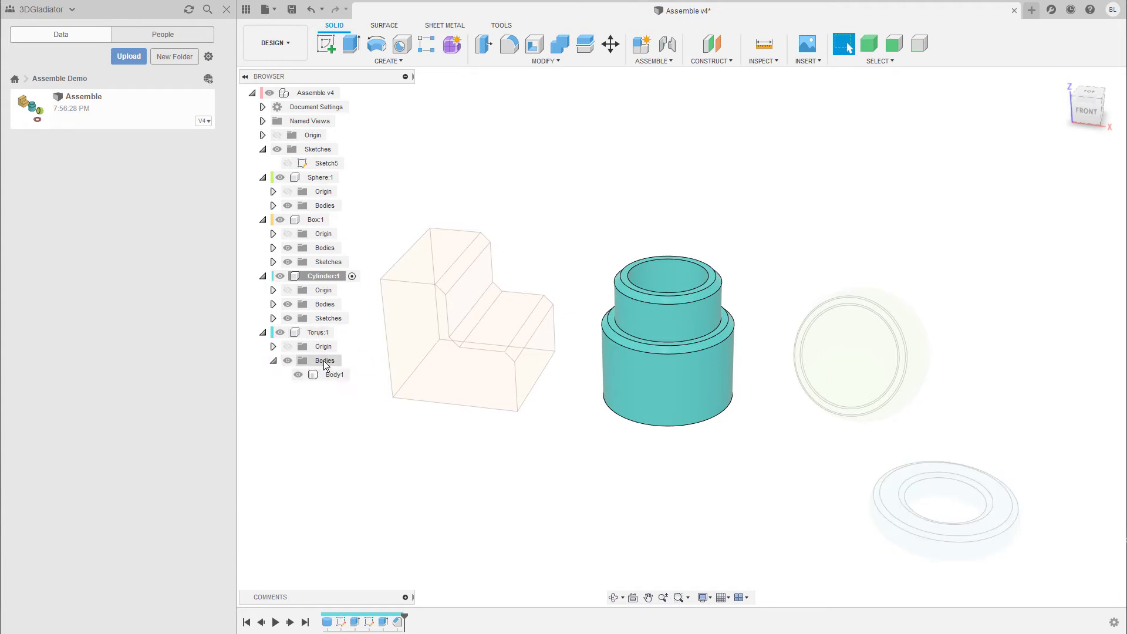
pyautogui.click(333, 376)
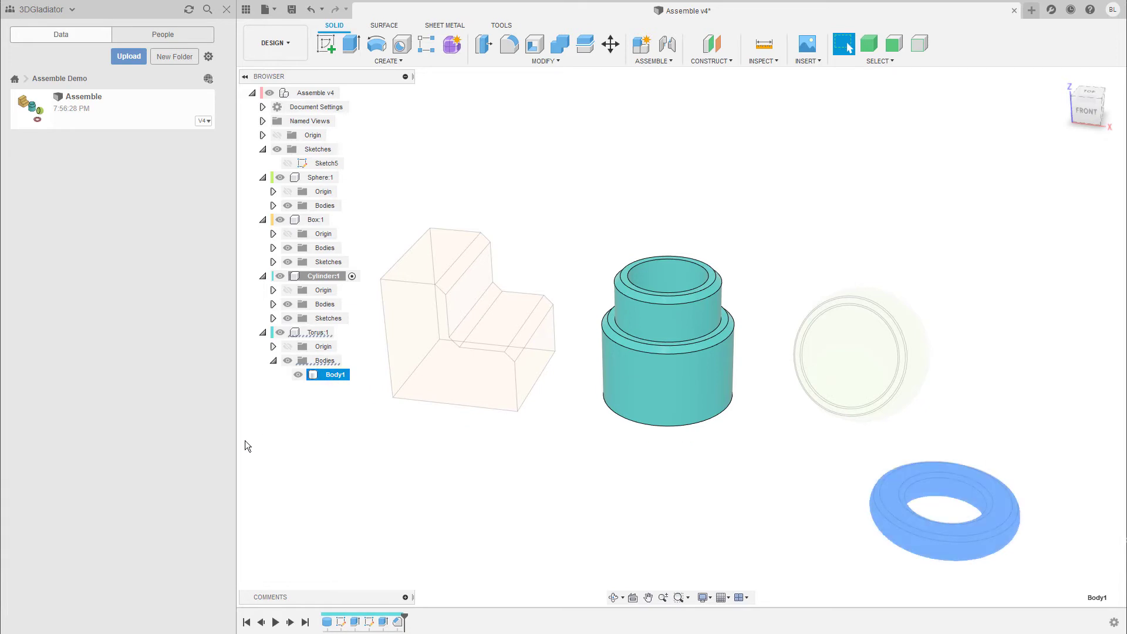
pyautogui.click(334, 167)
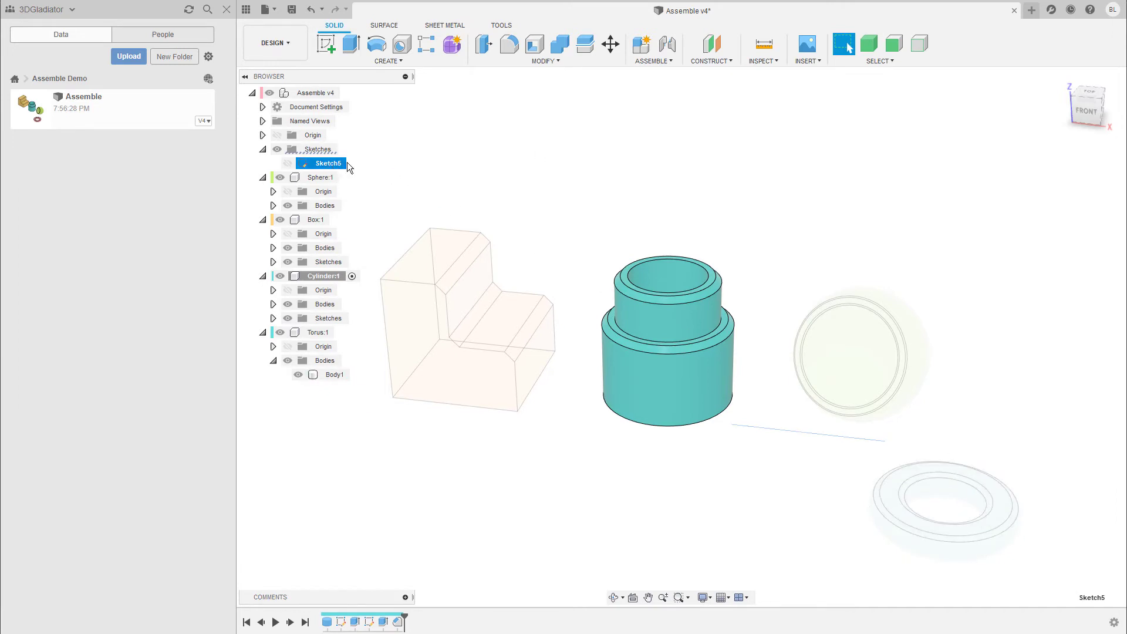
pyautogui.moveTo(326, 164)
pyautogui.mouseDown()
pyautogui.moveTo(387, 189)
pyautogui.moveTo(336, 335)
pyautogui.moveTo(316, 336)
pyautogui.mouseUp()
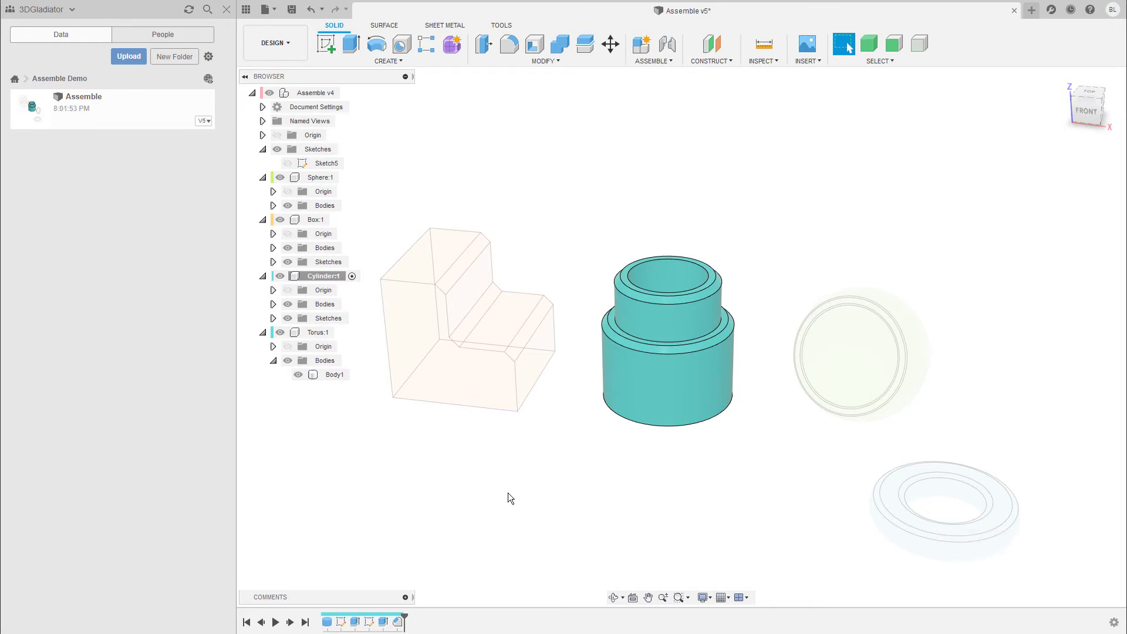
# Step: Activate Torus:1 and try to drag Sketch5 into it, cancelling the move
pyautogui.click(346, 93)
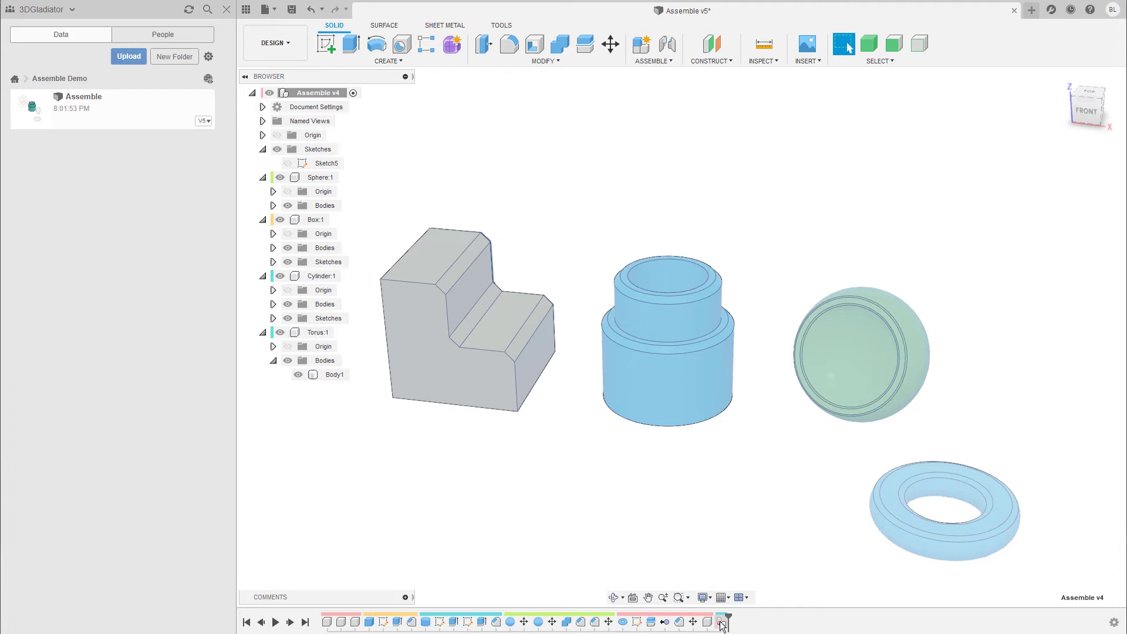
pyautogui.click(320, 332)
pyautogui.click(346, 333)
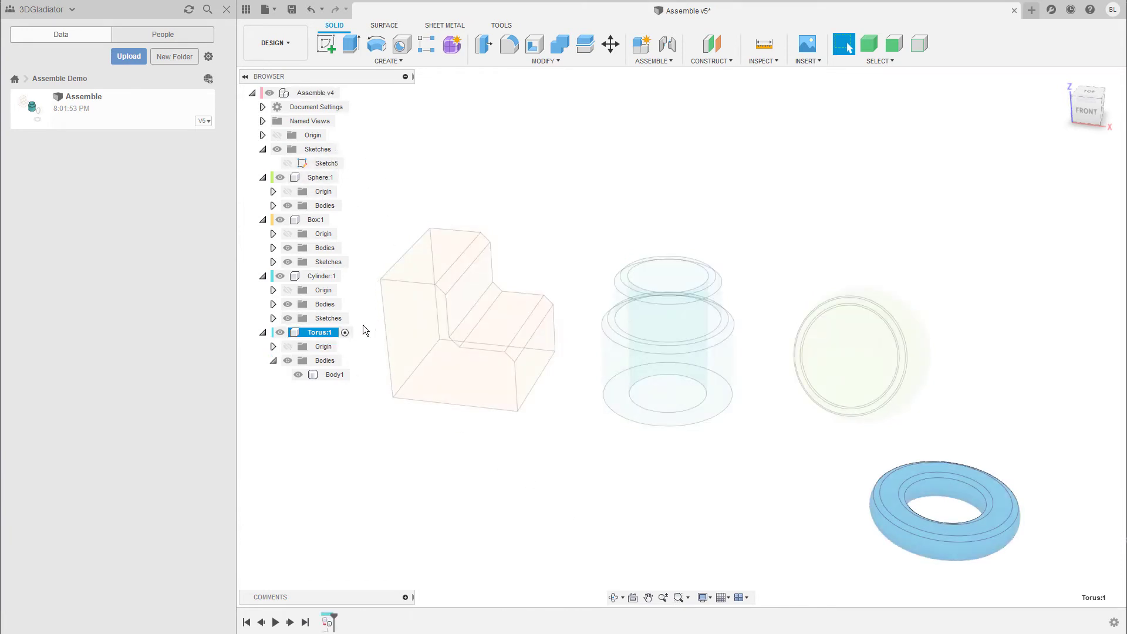
pyautogui.moveTo(336, 167); pyautogui.dragTo(328, 170)
pyautogui.moveTo(392, 155); pyautogui.dragTo(1006, 370)
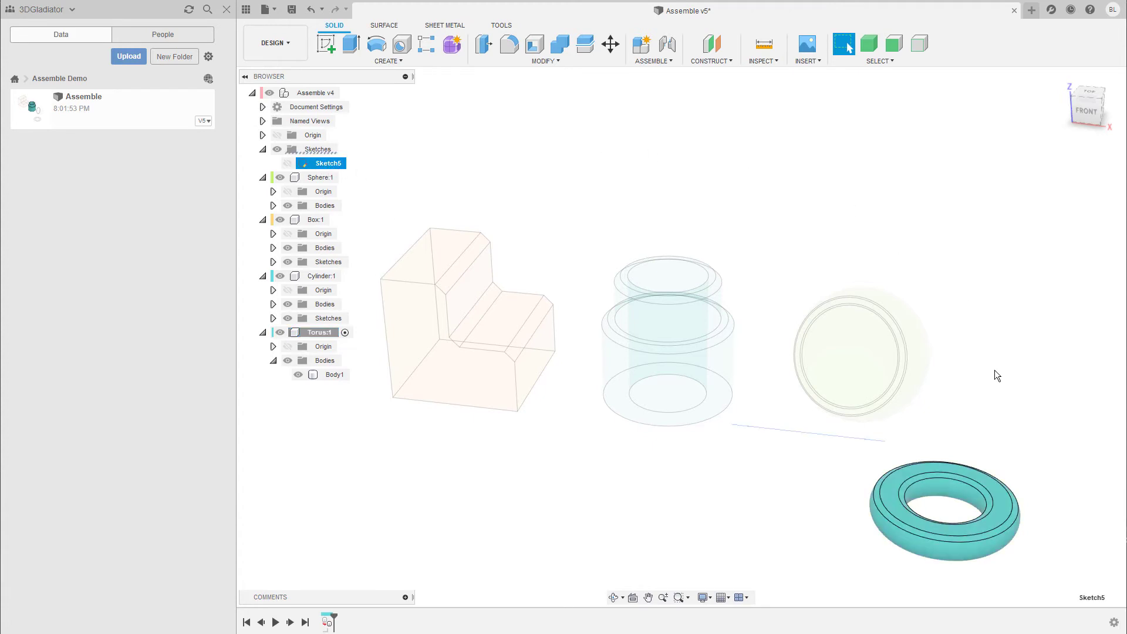
pyautogui.moveTo(1007, 455)
pyautogui.mouseDown()
pyautogui.moveTo(896, 479)
pyautogui.moveTo(1019, 406)
pyautogui.moveTo(757, 522)
pyautogui.mouseUp()
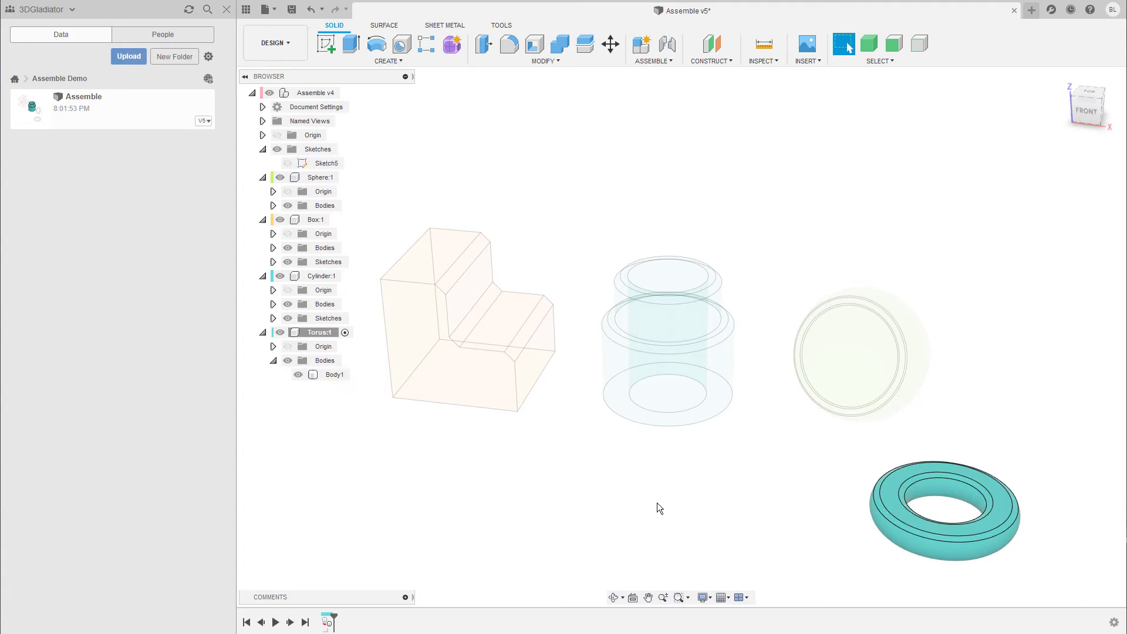
# Step: Undo the recent changes until Body2 returns to the top level
pyautogui.hotkey('ctrl', 'z')
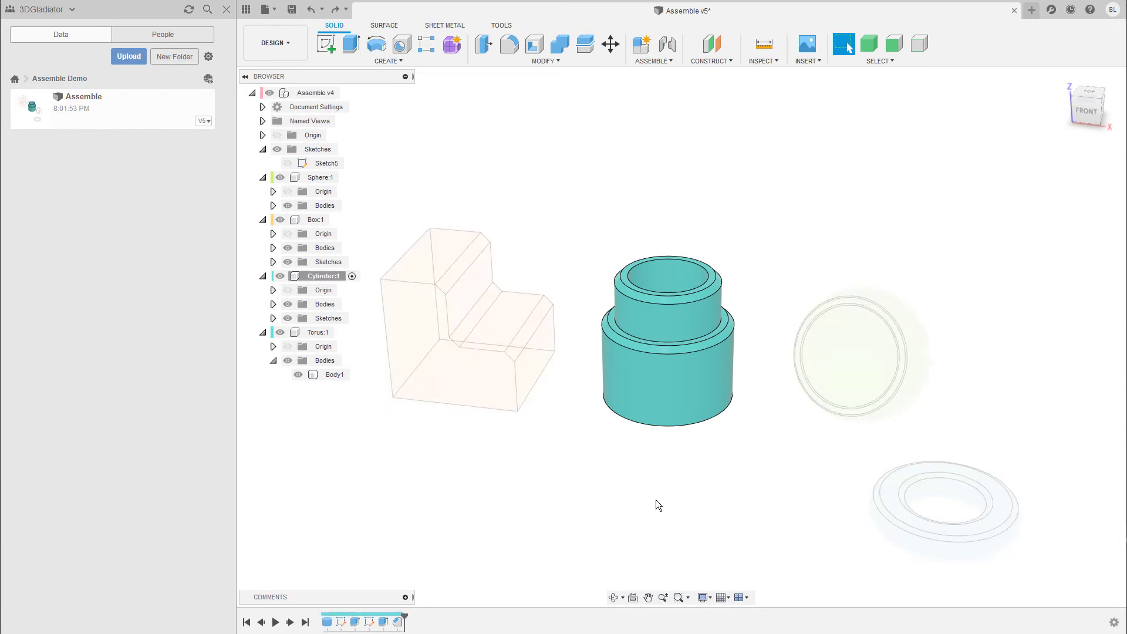
pyautogui.hotkey('ctrl', 'z')
pyautogui.hotkey('ctrl', 'y')
pyautogui.hotkey('ctrl', 'y')
pyautogui.hotkey('ctrl', 'y')
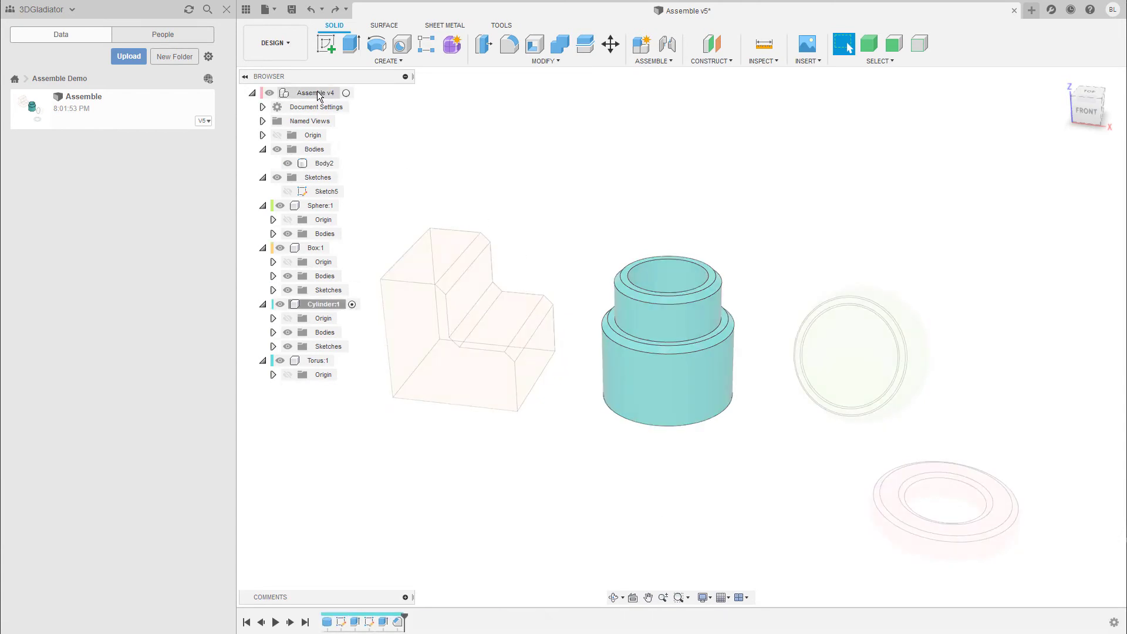
# Step: Activate the top-level assembly and toggle component colours with Shift+N
pyautogui.click(346, 94)
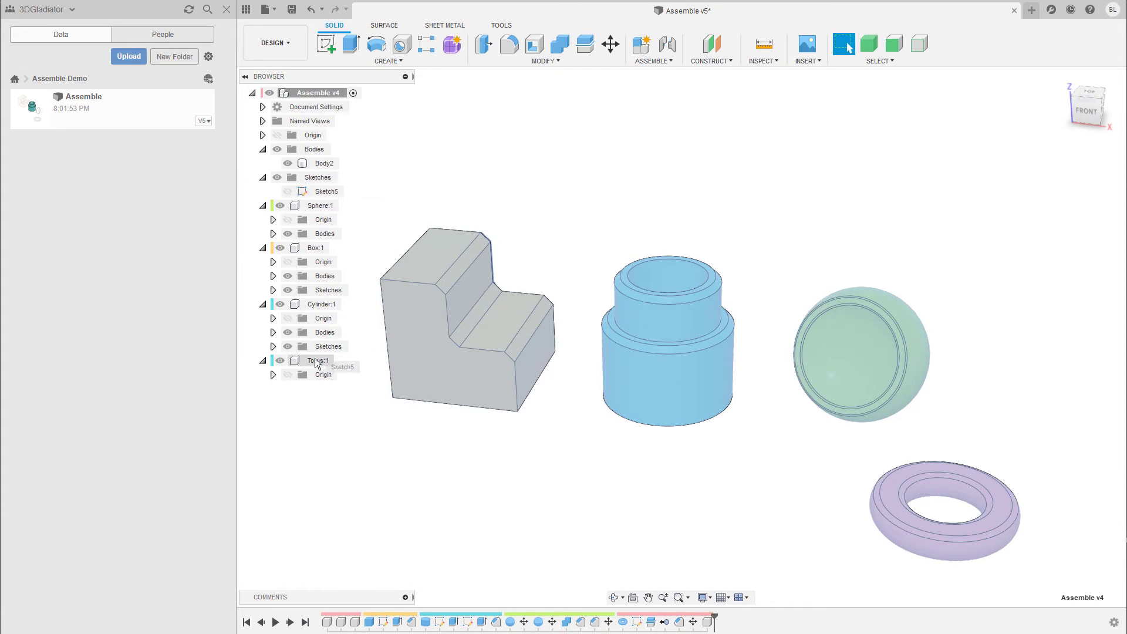
pyautogui.hotkey('shift', 'n')
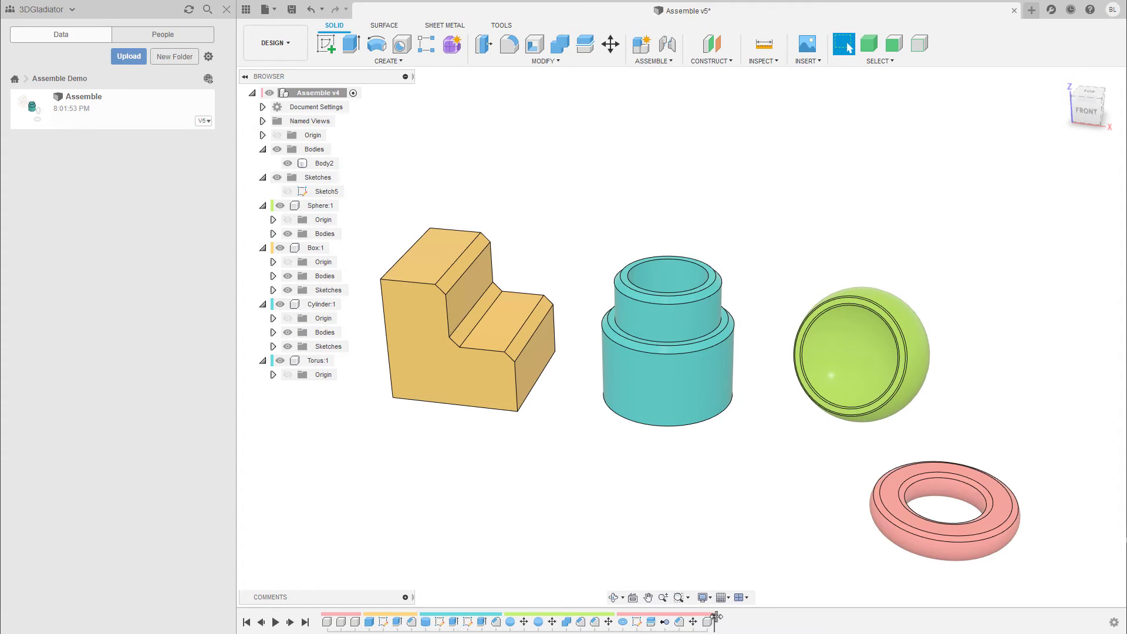
# Step: Roll history back to after Sketch5 and delete all features after the marker, including Split1
pyautogui.moveTo(716, 625); pyautogui.dragTo(639, 624)
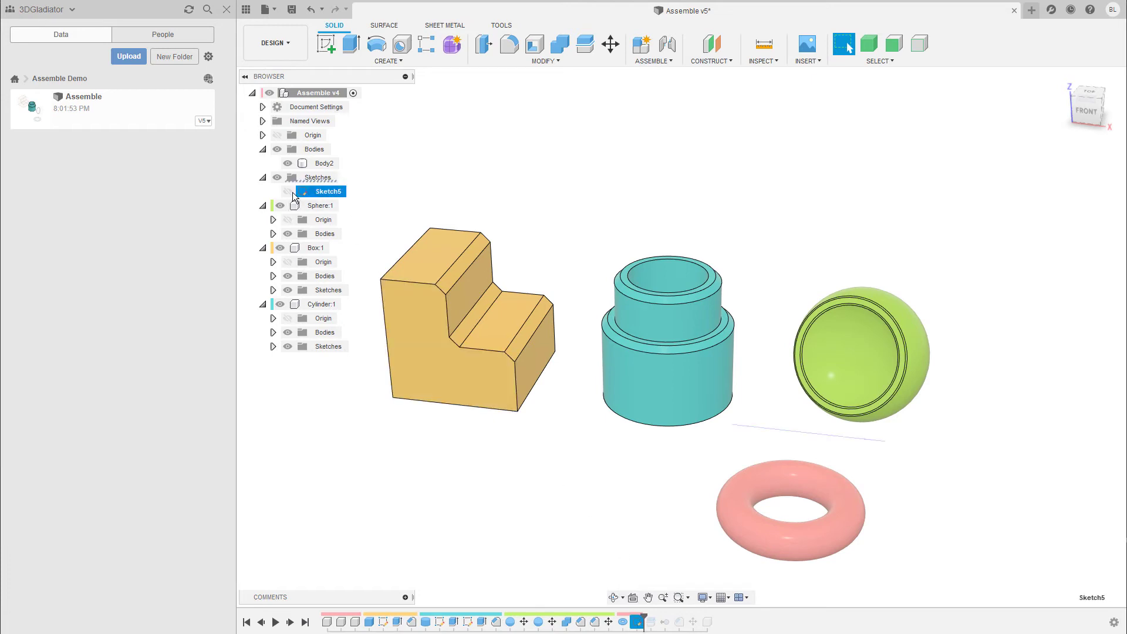
pyautogui.rightClick(658, 622)
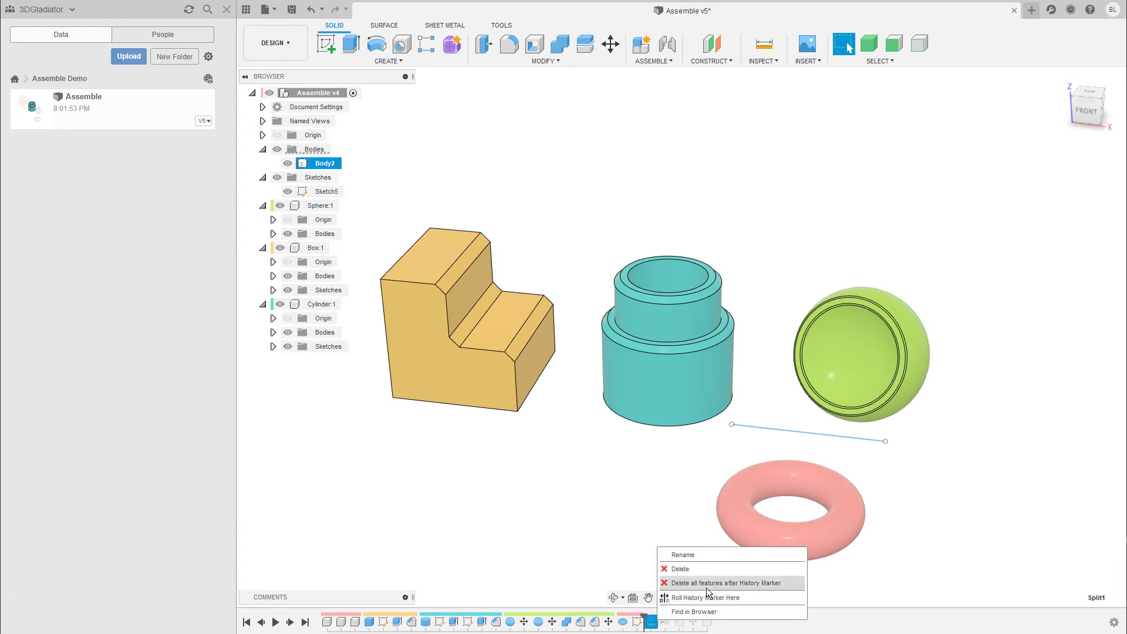
pyautogui.click(745, 582)
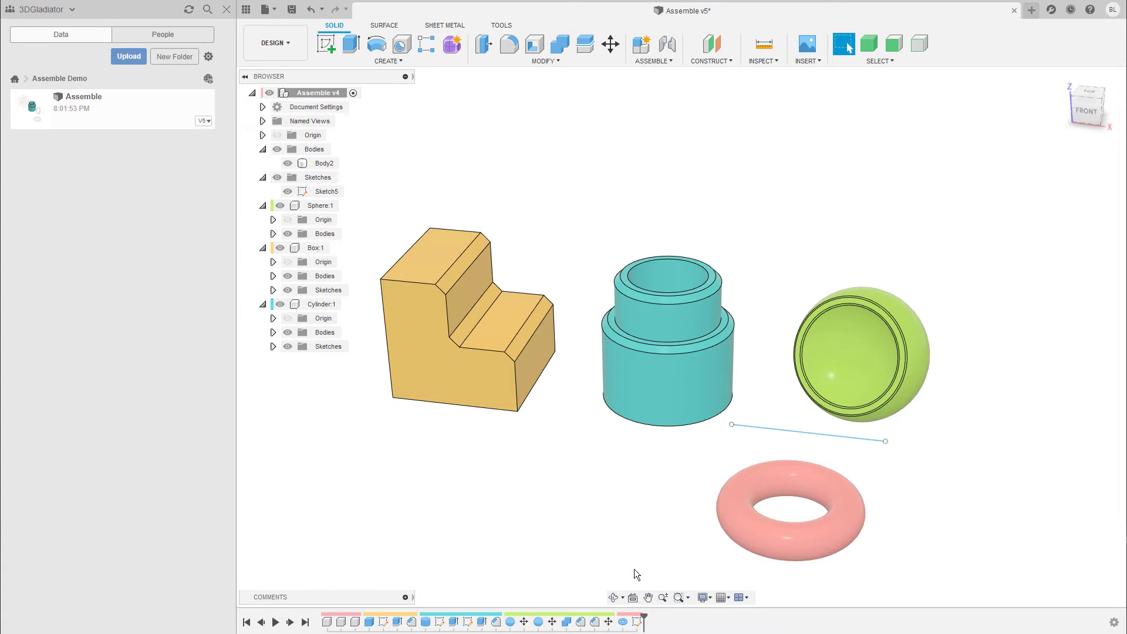
pyautogui.moveTo(326, 191)
pyautogui.mouseDown()
pyautogui.moveTo(364, 216)
pyautogui.moveTo(356, 282)
pyautogui.moveTo(324, 194)
pyautogui.mouseUp()
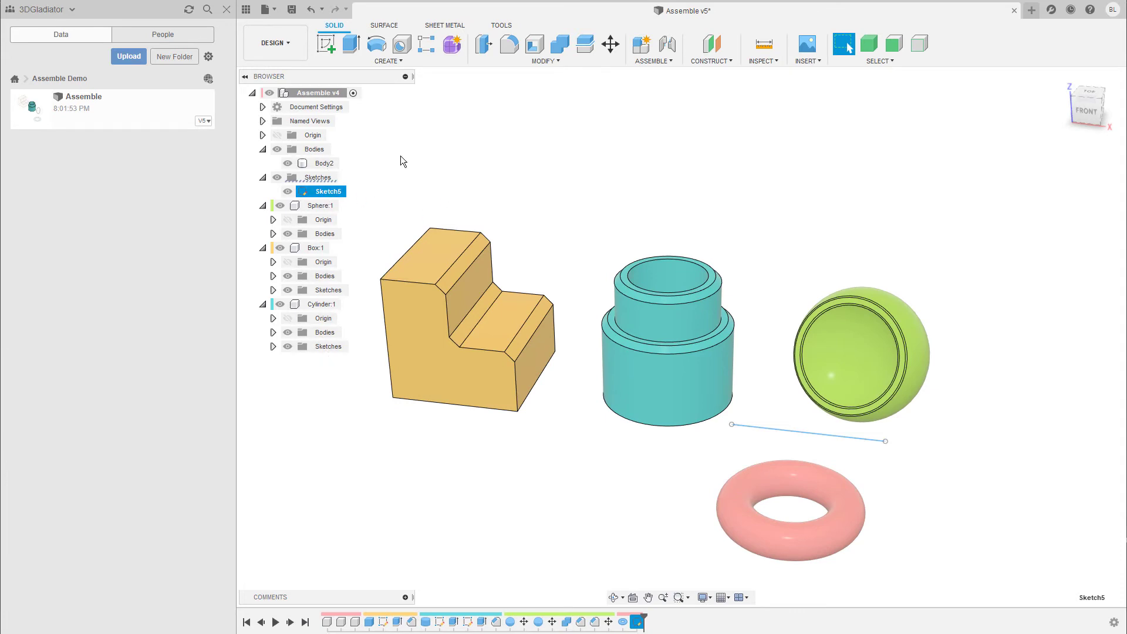
# Step: Create a new empty component named 'Torus'
pyautogui.click(420, 104)
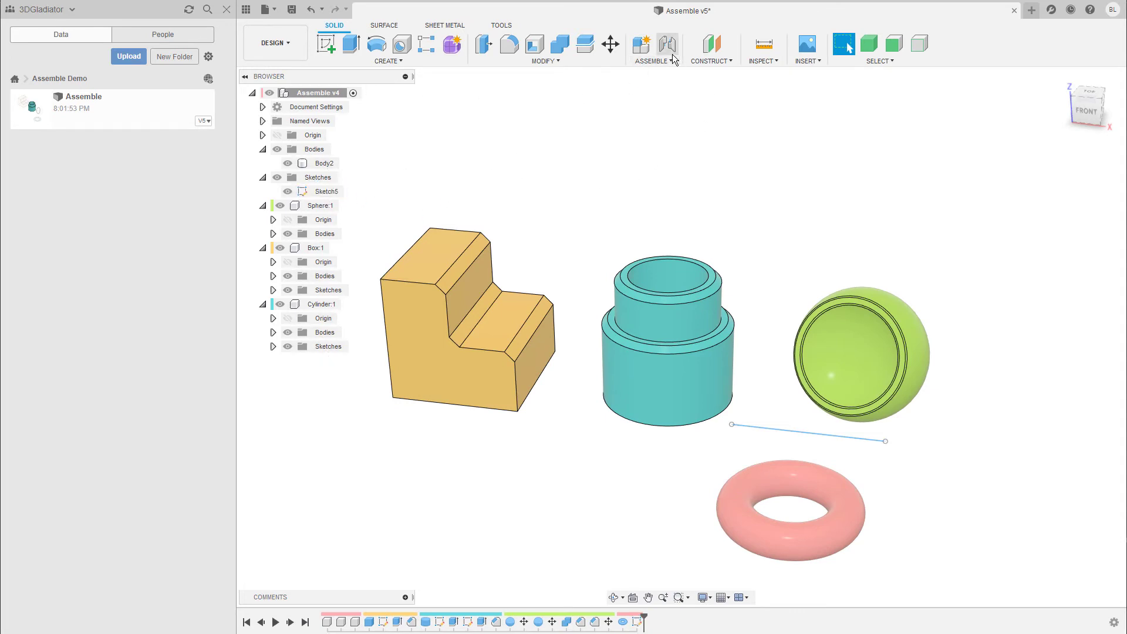
pyautogui.click(653, 61)
pyautogui.click(671, 73)
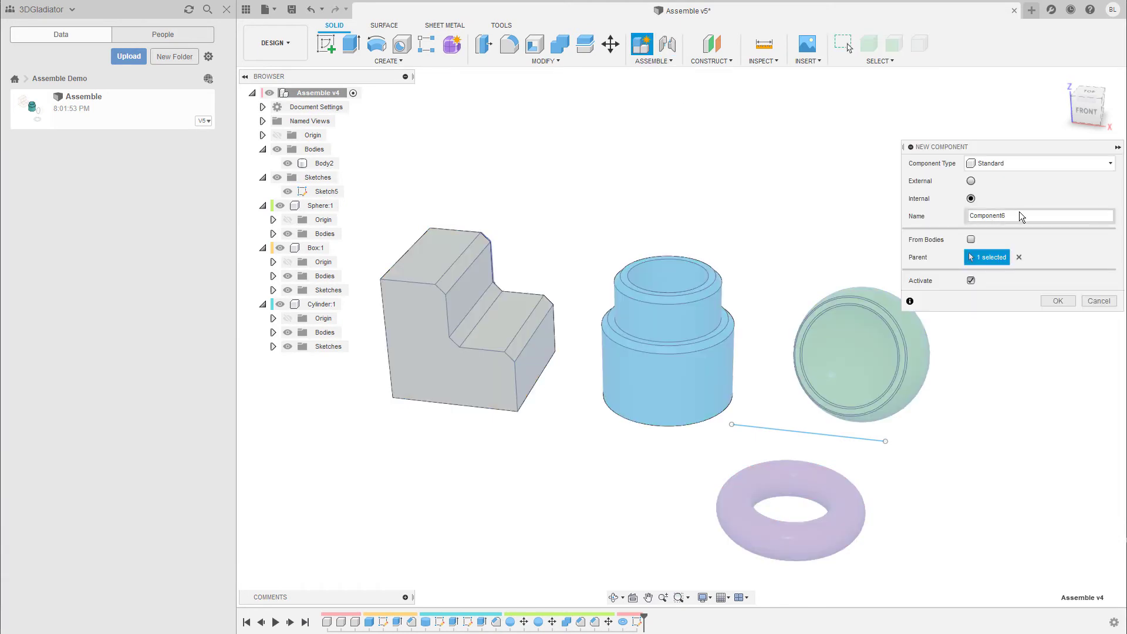
pyautogui.moveTo(1021, 215); pyautogui.dragTo(951, 221)
pyautogui.write('Torus')
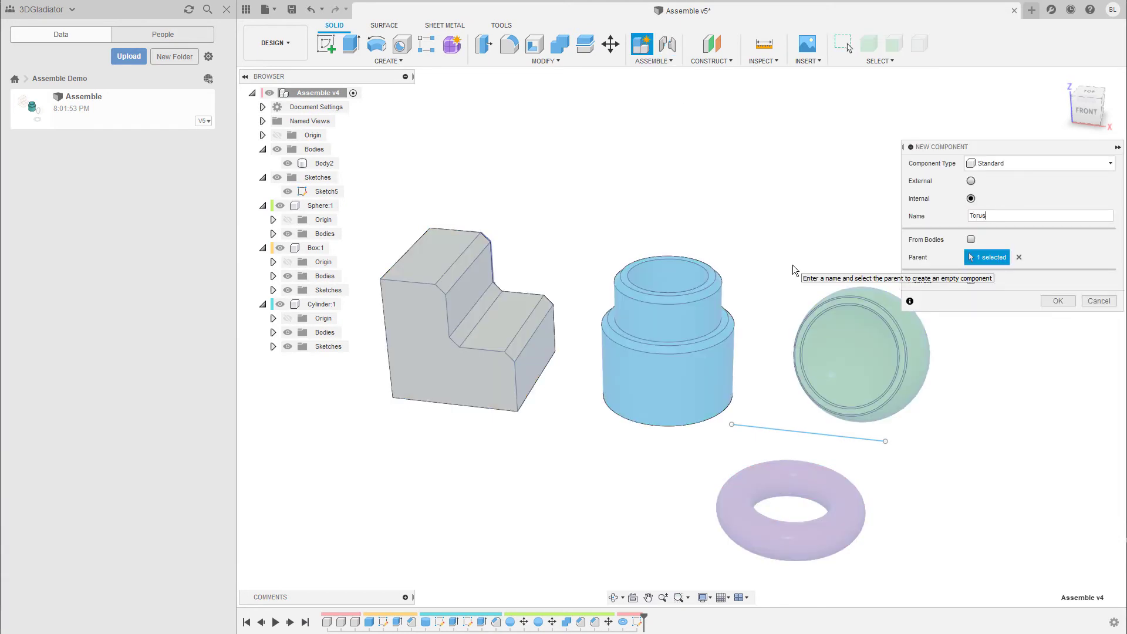
pyautogui.press('Return')
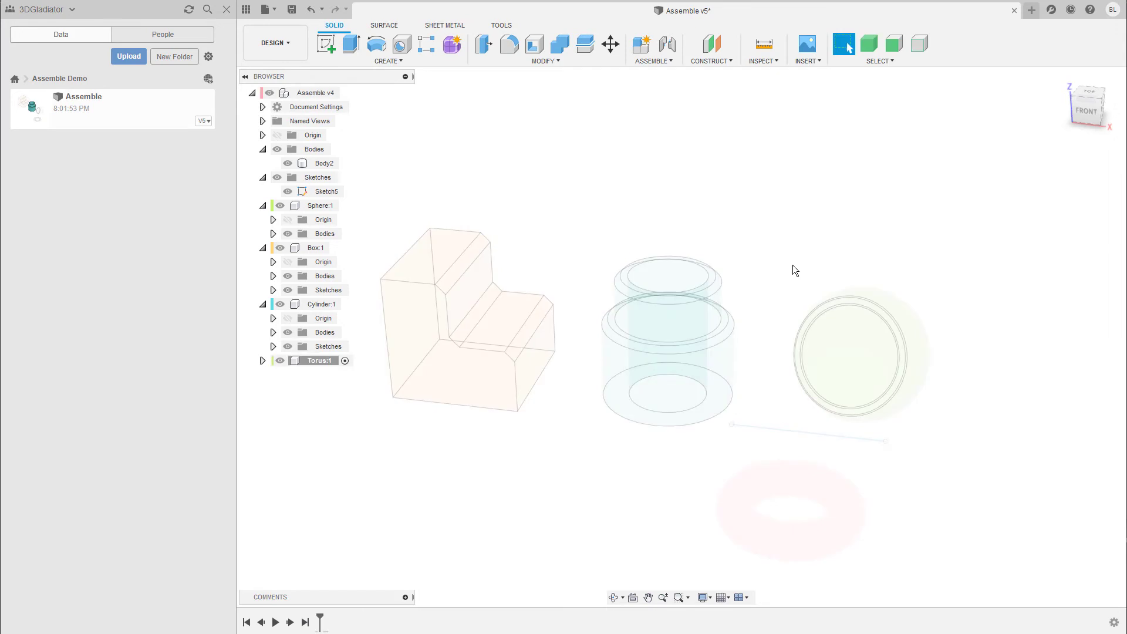
# Step: Move Sketch5 and the loose torus body into Torus:1
pyautogui.moveTo(327, 193)
pyautogui.mouseDown()
pyautogui.moveTo(377, 238)
pyautogui.moveTo(315, 360)
pyautogui.mouseUp()
pyautogui.click(262, 332)
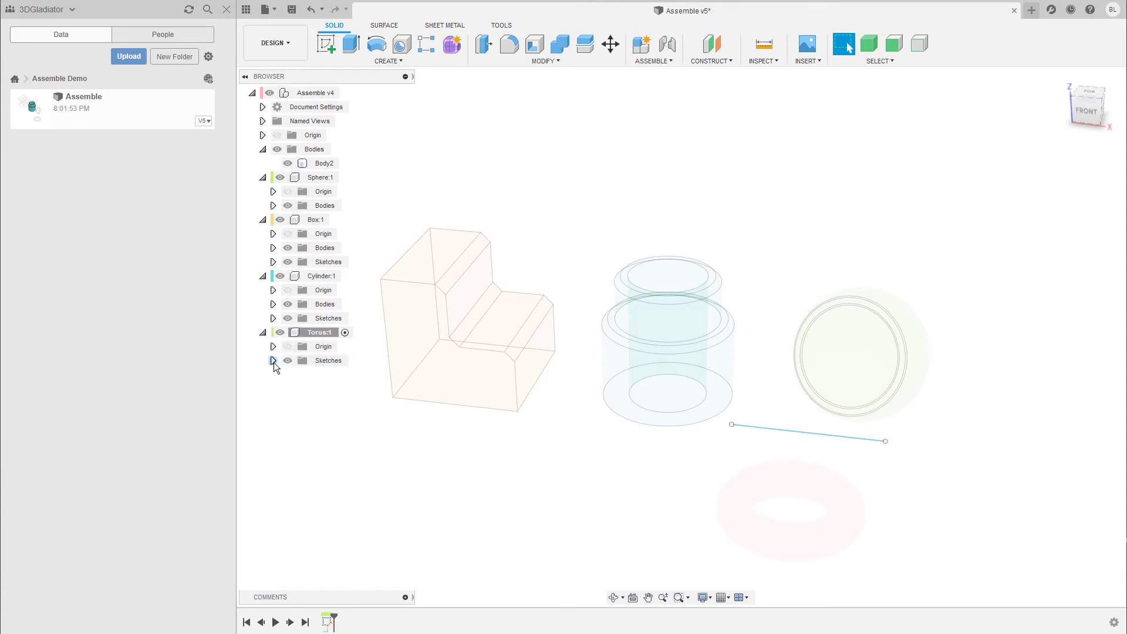
pyautogui.click(274, 360)
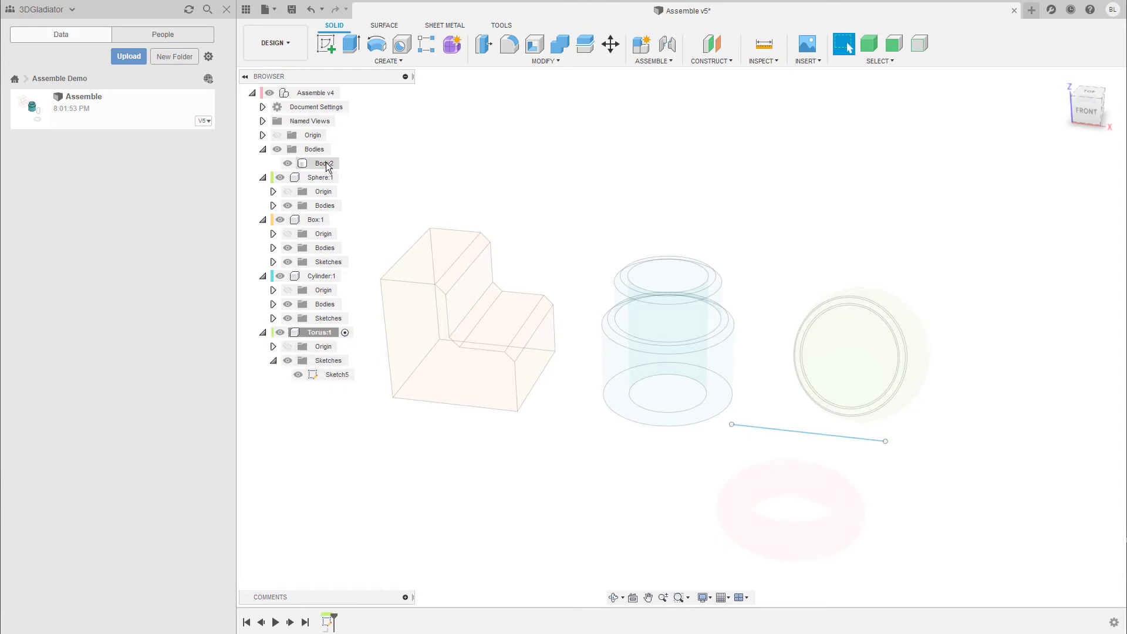
pyautogui.moveTo(325, 165)
pyautogui.mouseDown()
pyautogui.moveTo(376, 351)
pyautogui.moveTo(301, 337)
pyautogui.mouseUp()
pyautogui.click(273, 346)
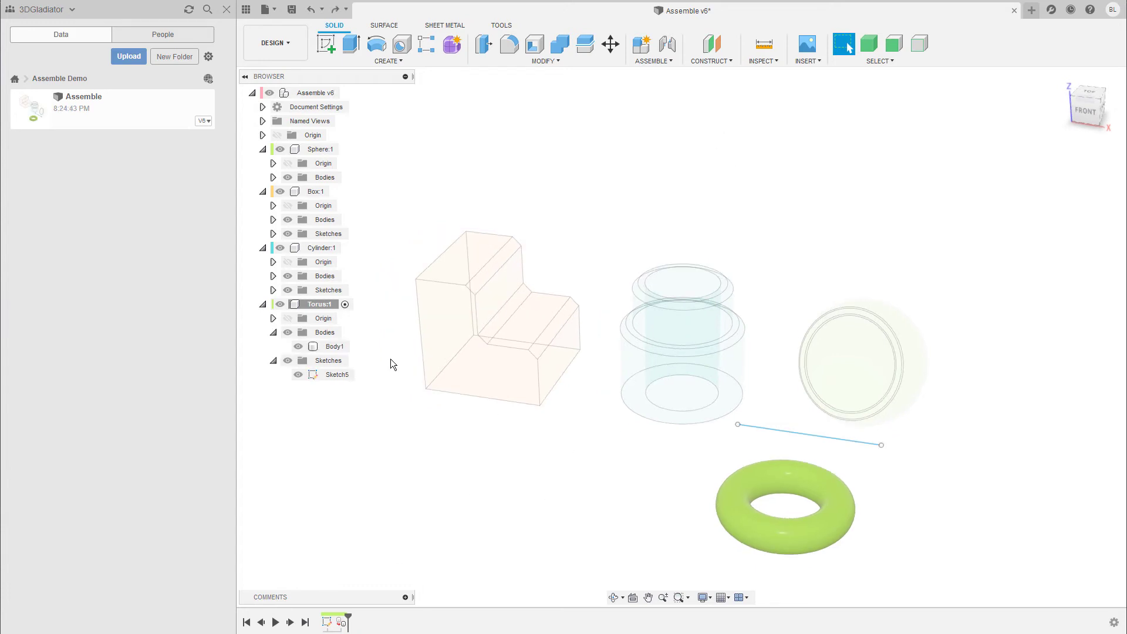
# Step: Delete the Torus:1 component and confirm the deletion warning
pyautogui.click(320, 305)
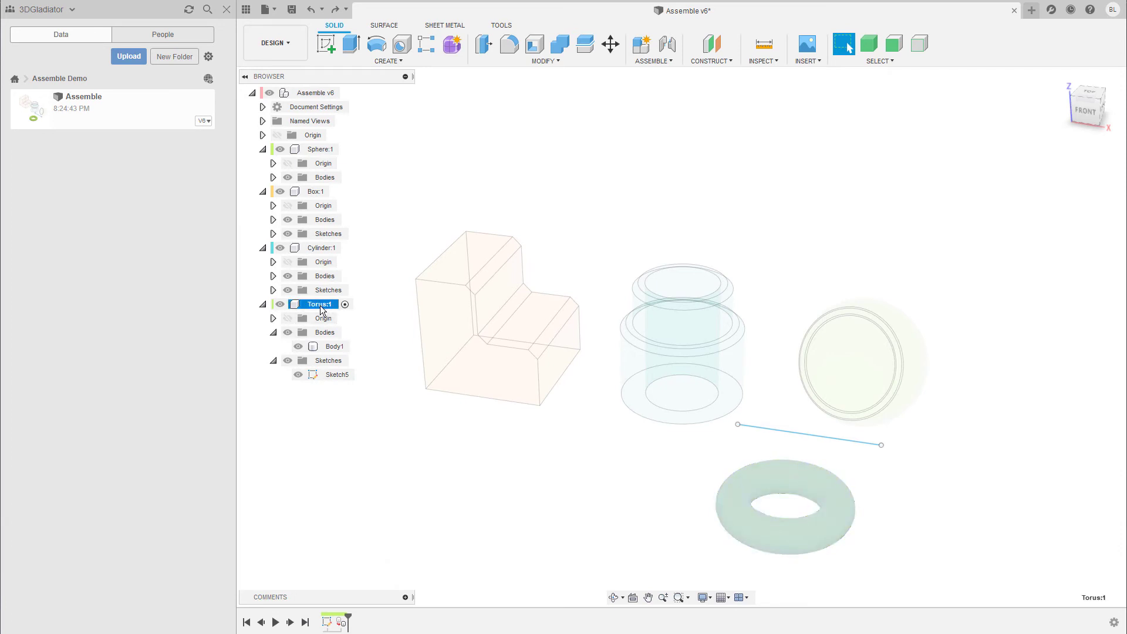
pyautogui.press('Delete')
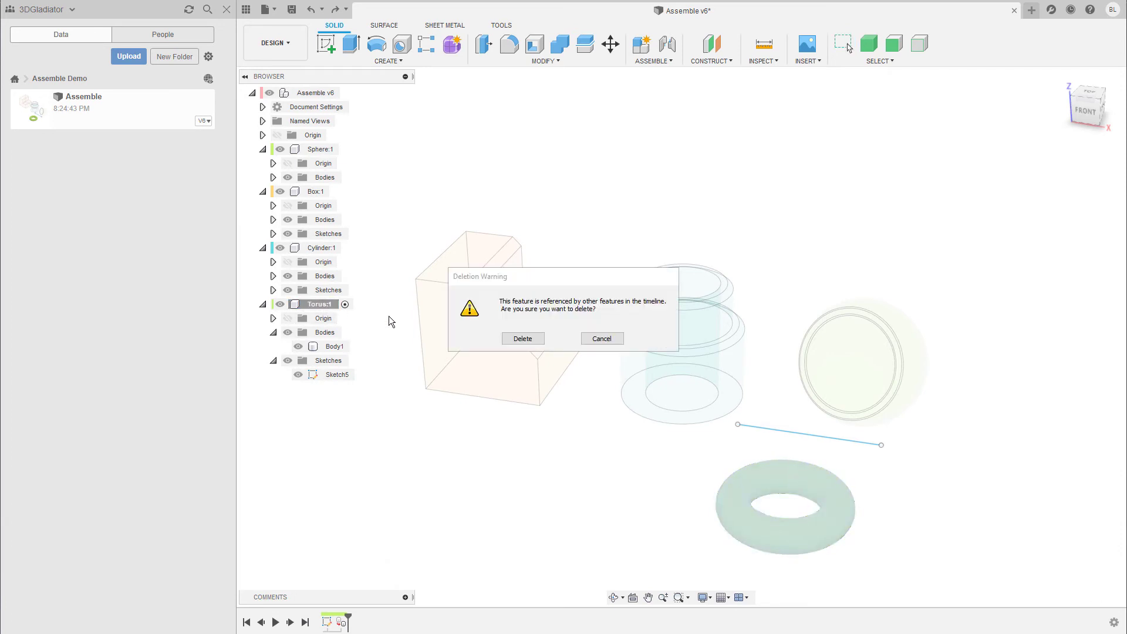
pyautogui.moveTo(536, 280); pyautogui.dragTo(564, 284)
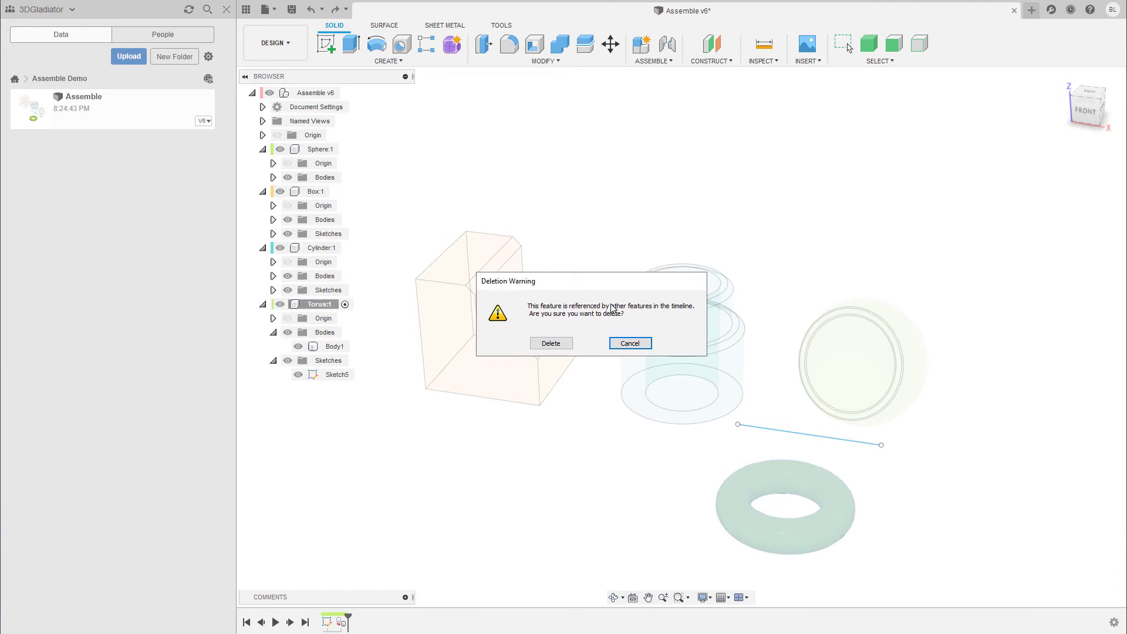
pyautogui.click(552, 343)
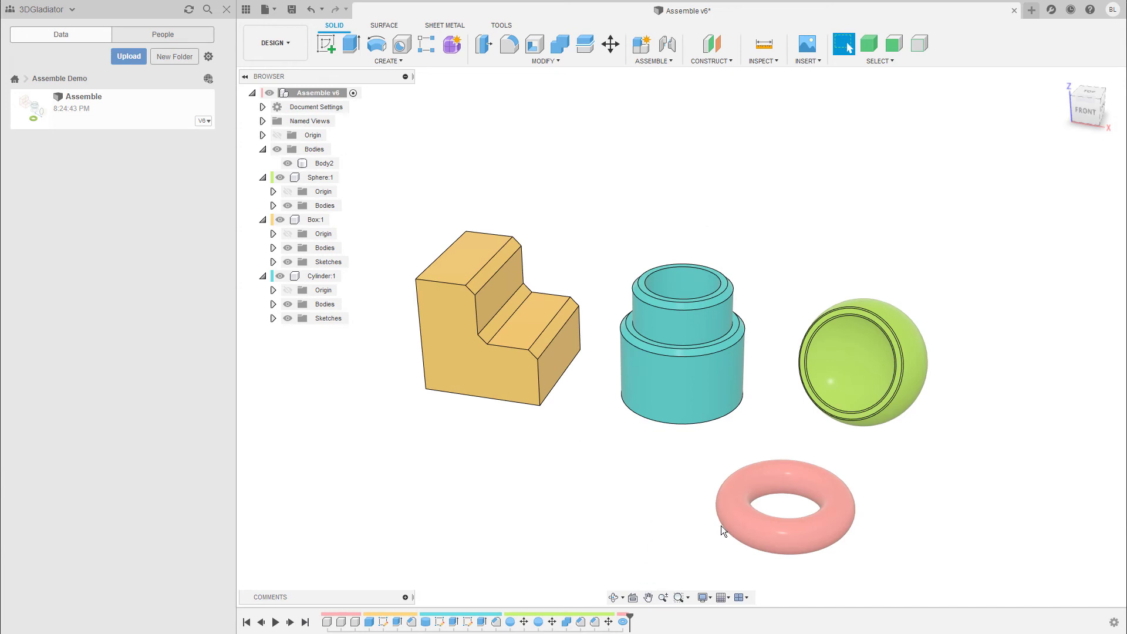
# Step: Delete the torus body Body2 from the root Bodies folder
pyautogui.click(776, 541)
pyautogui.click(778, 447)
pyautogui.click(332, 164)
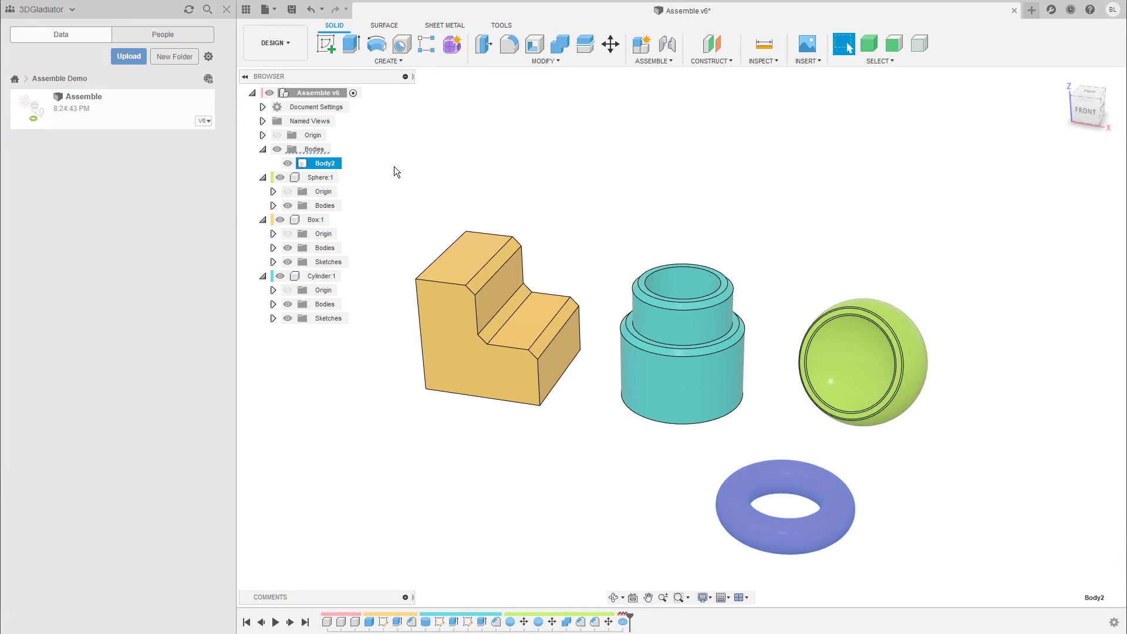
pyautogui.press('Delete')
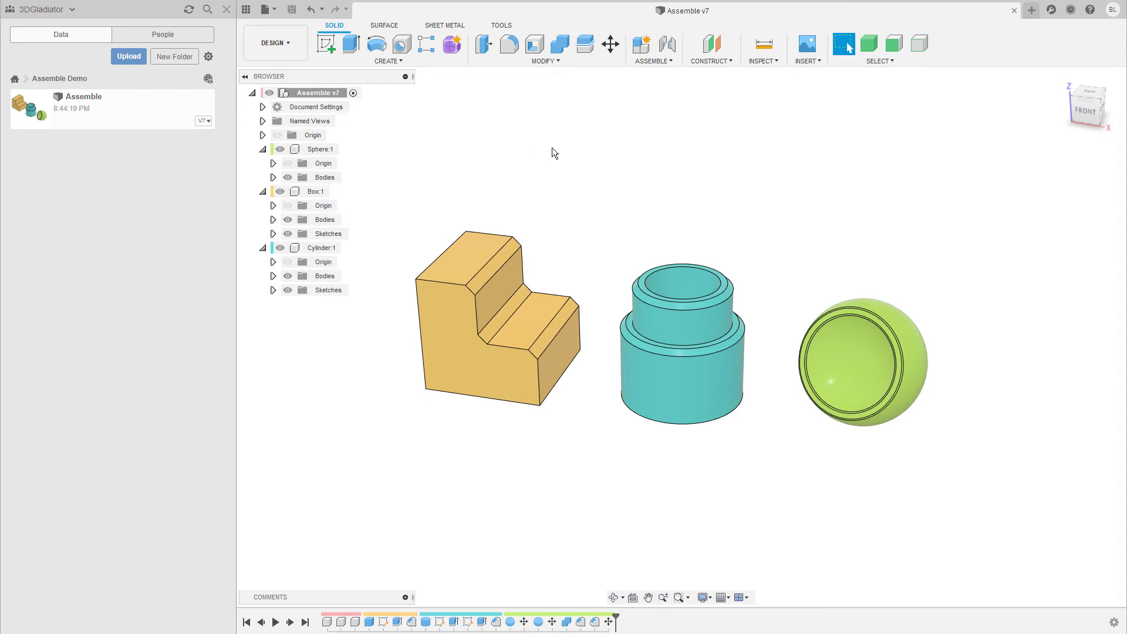
# Step: Nest Box:1 inside Cylinder:1 and expand the nodes to check it
pyautogui.click(317, 193)
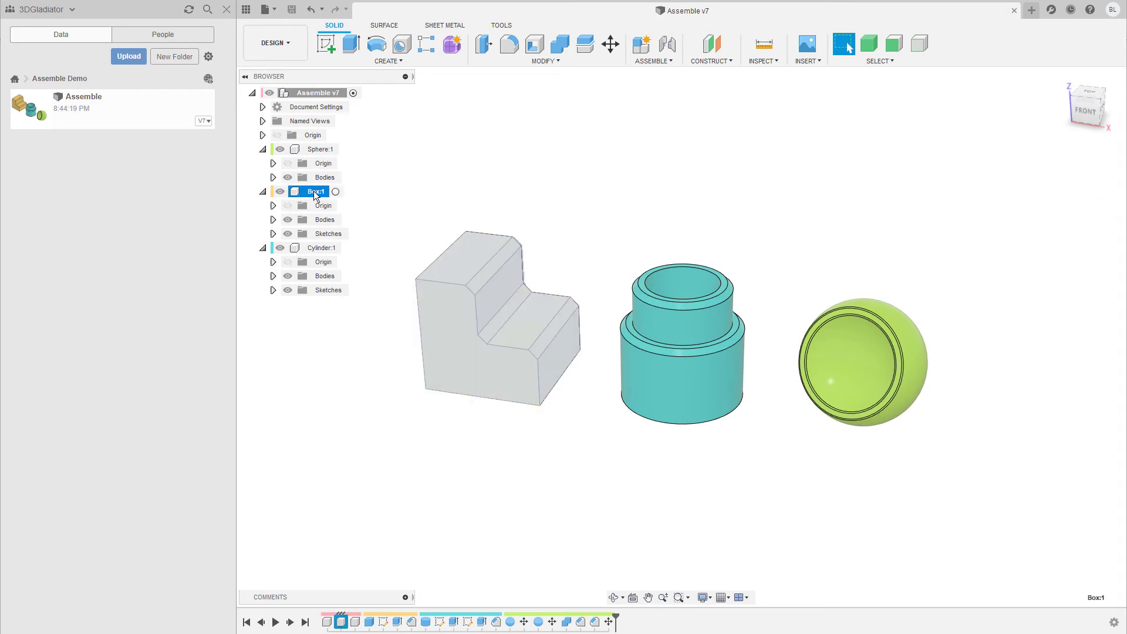
pyautogui.moveTo(320, 194); pyautogui.dragTo(315, 247)
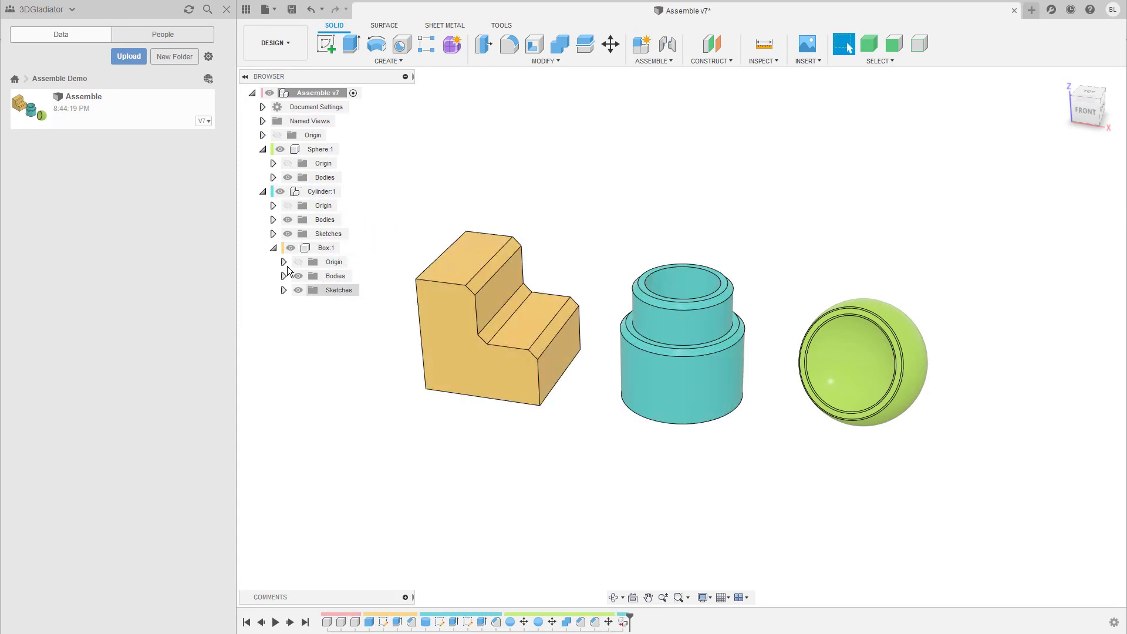
pyautogui.click(274, 248)
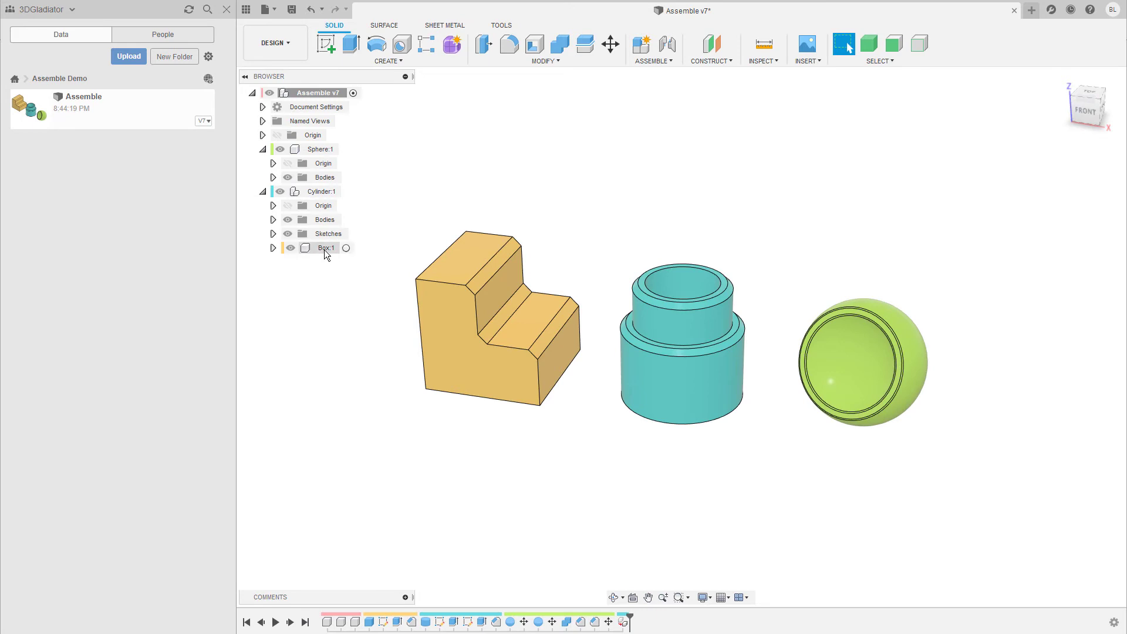
pyautogui.click(262, 191)
pyautogui.click(326, 192)
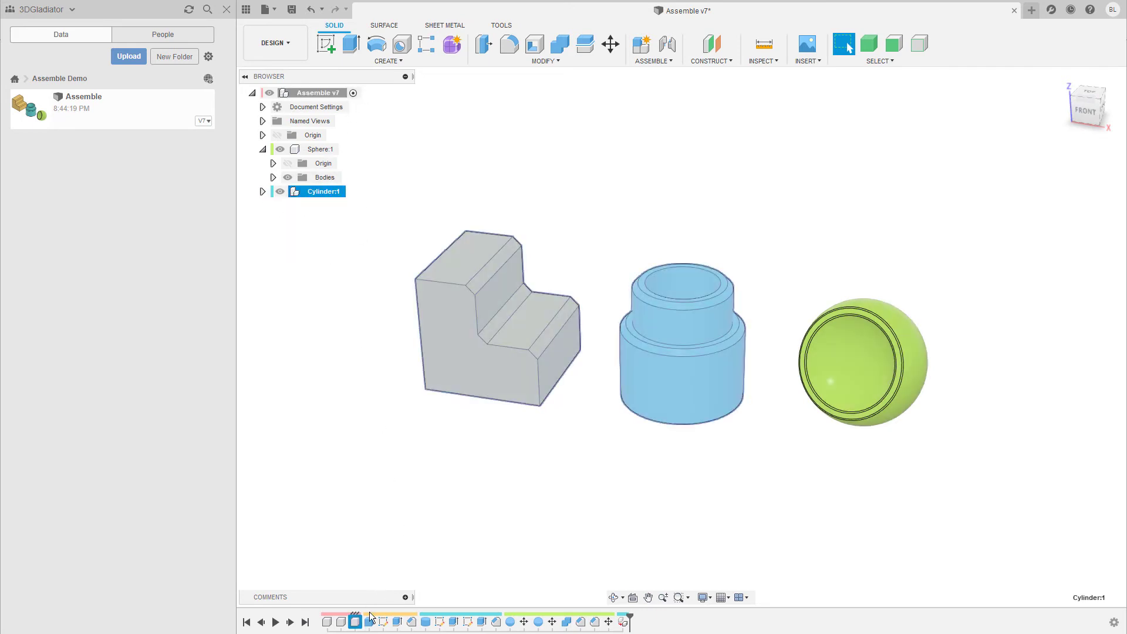
pyautogui.click(263, 191)
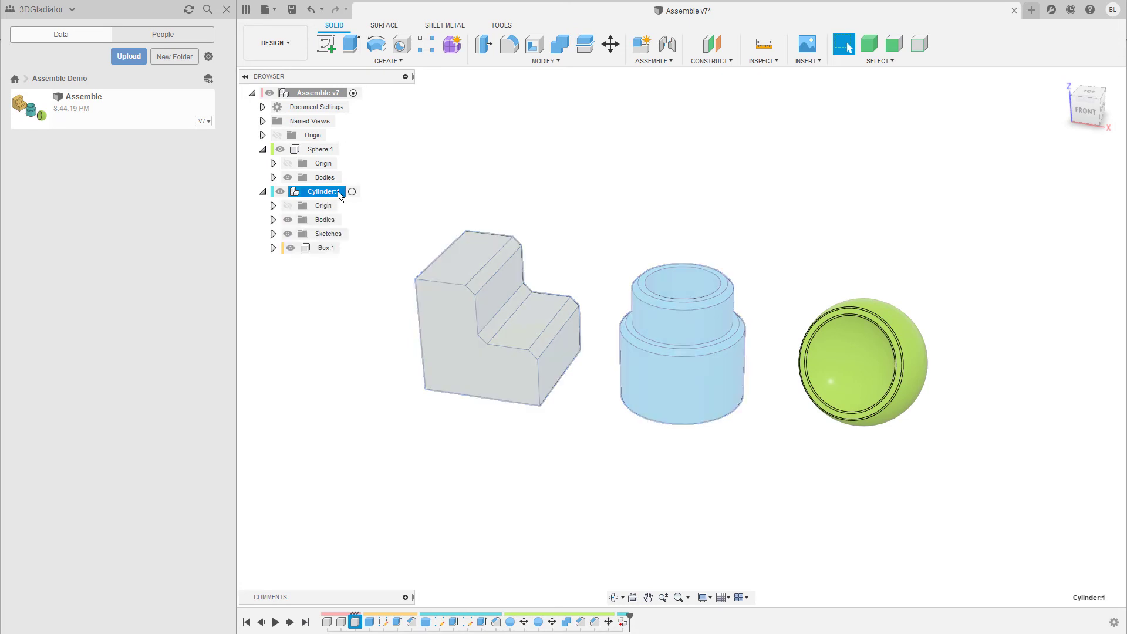
pyautogui.click(273, 249)
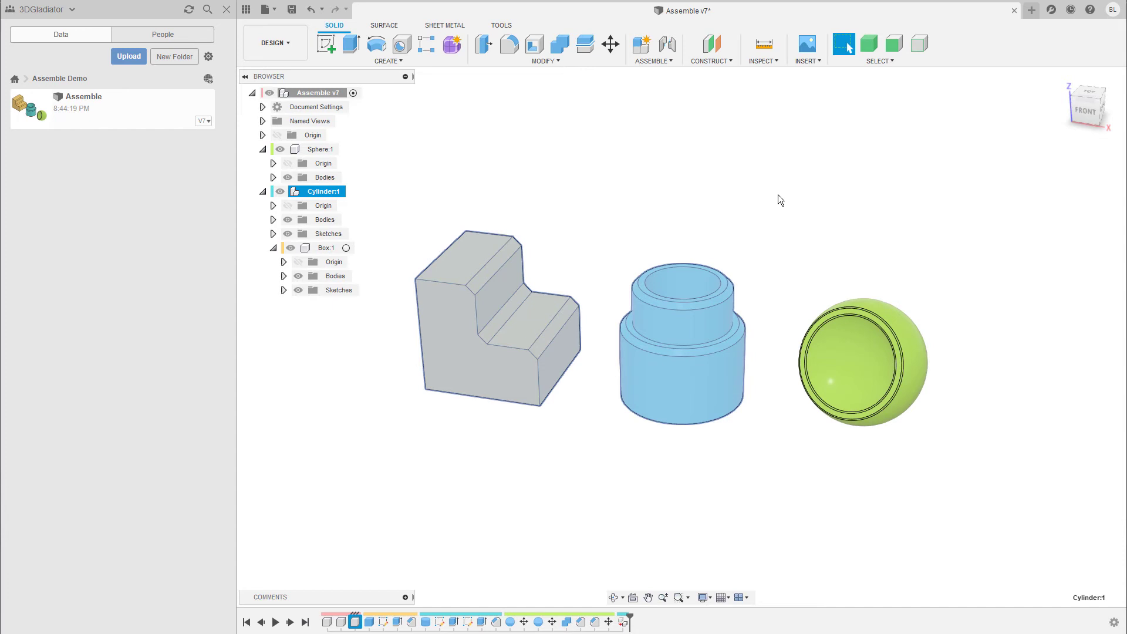
# Step: Undo the nesting so Box:1 returns to the top level
pyautogui.click(274, 248)
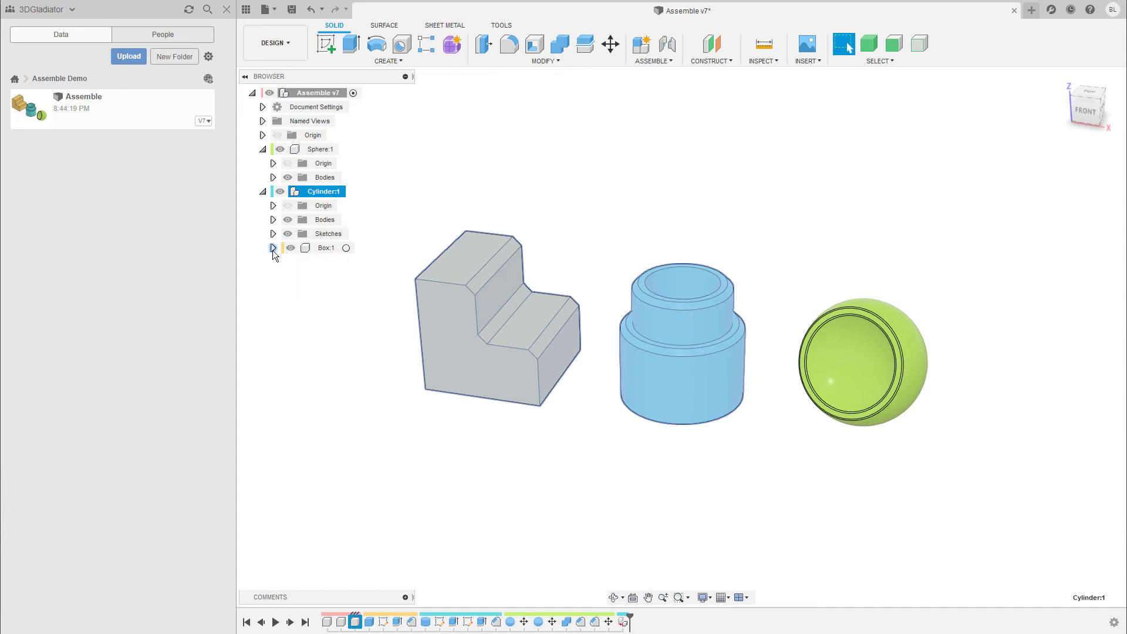
pyautogui.click(273, 249)
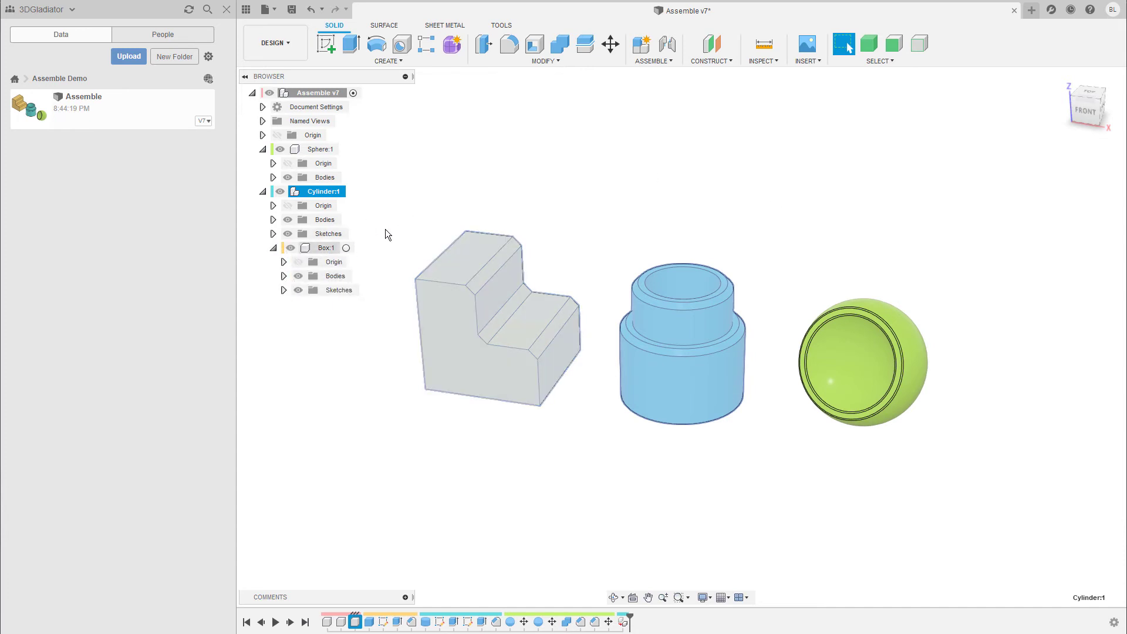
pyautogui.click(331, 299)
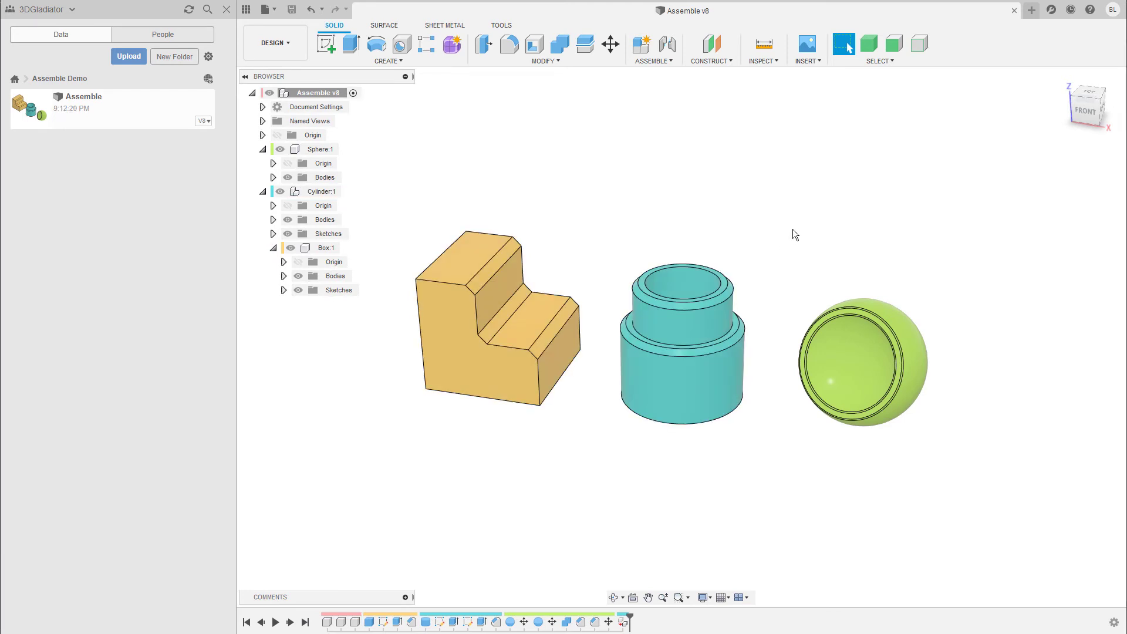
pyautogui.hotkey('ctrl', 'z')
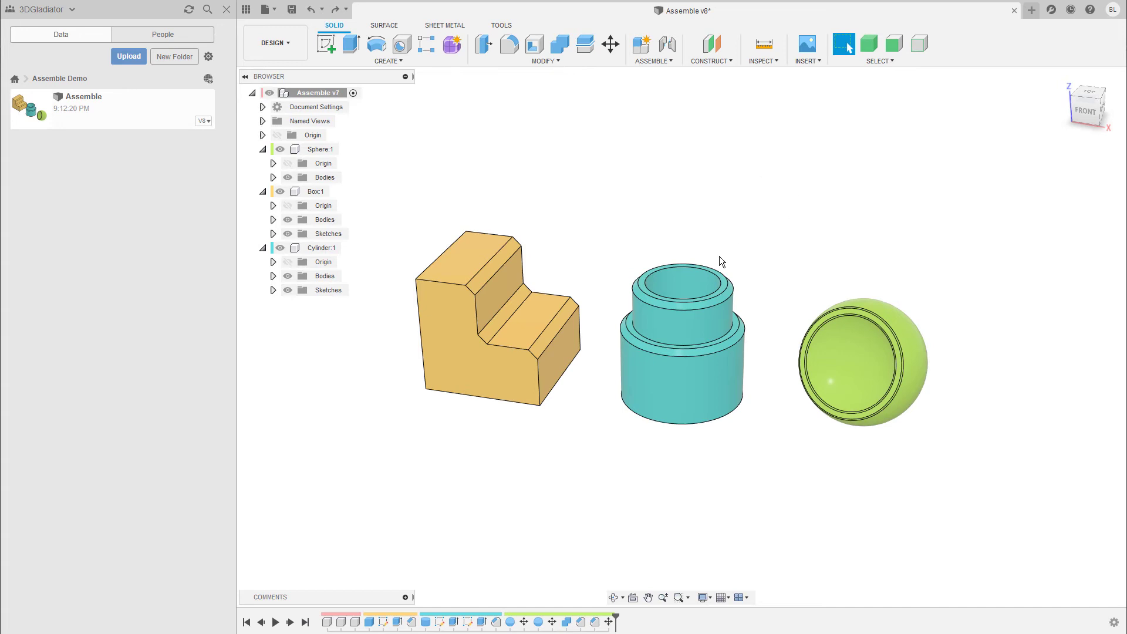
# Step: Copy Box:1 and paste it into the root assembly as Box:2
pyautogui.keyDown('shift'); pyautogui.moveTo(719, 261); pyautogui.dragTo(530, 202, button='middle'); pyautogui.keyUp('shift')
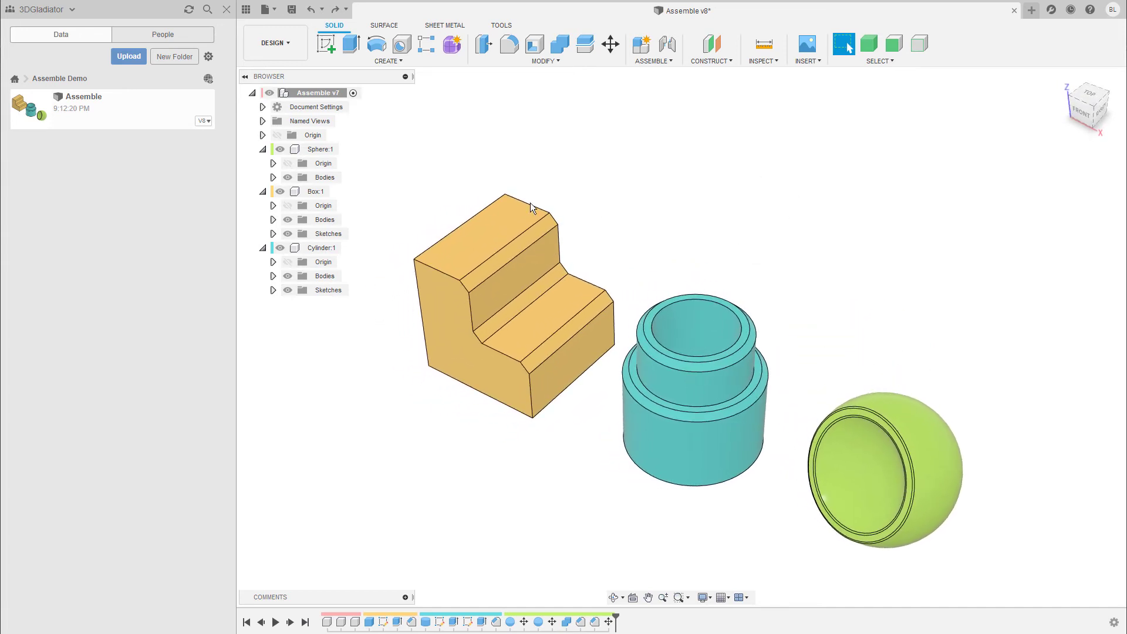
pyautogui.click(316, 192)
pyautogui.rightClick(315, 193)
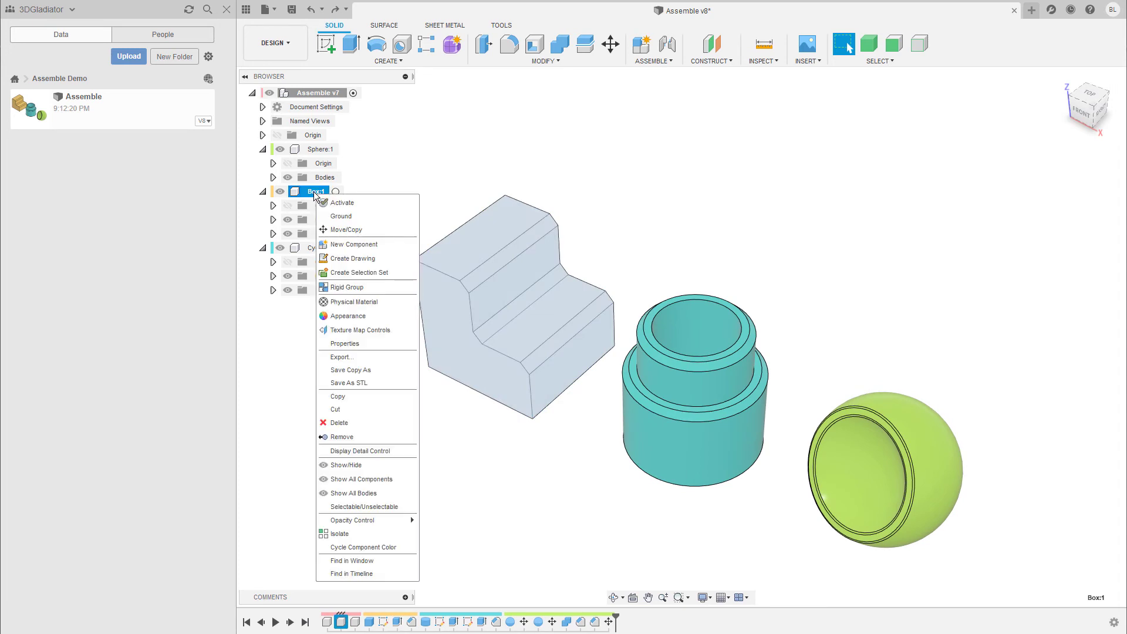
pyautogui.click(359, 396)
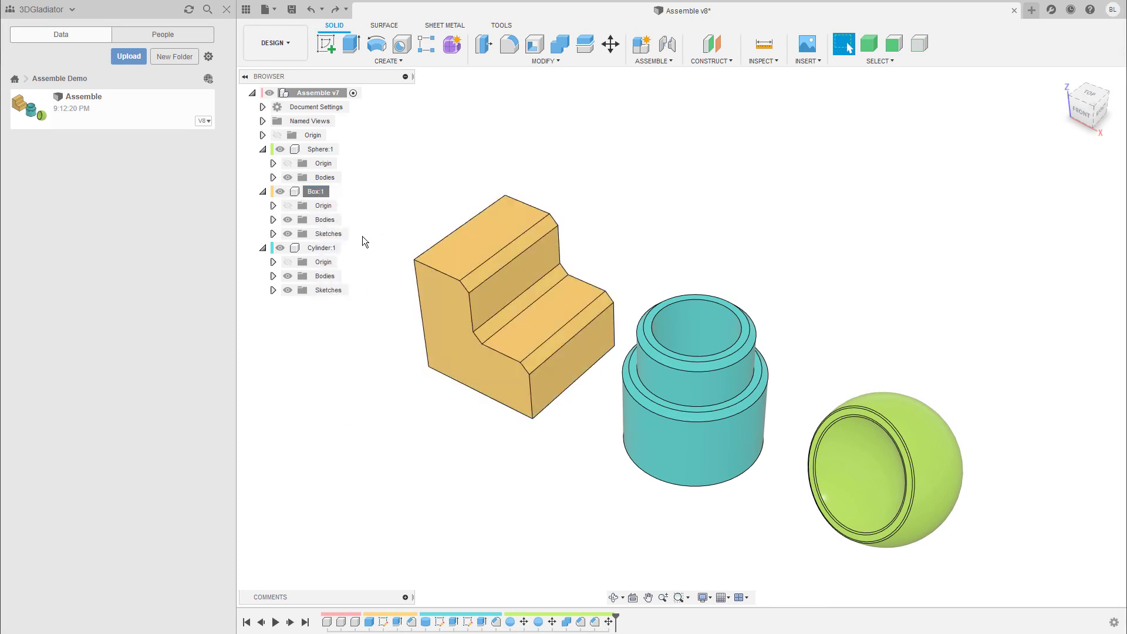
pyautogui.rightClick(315, 92)
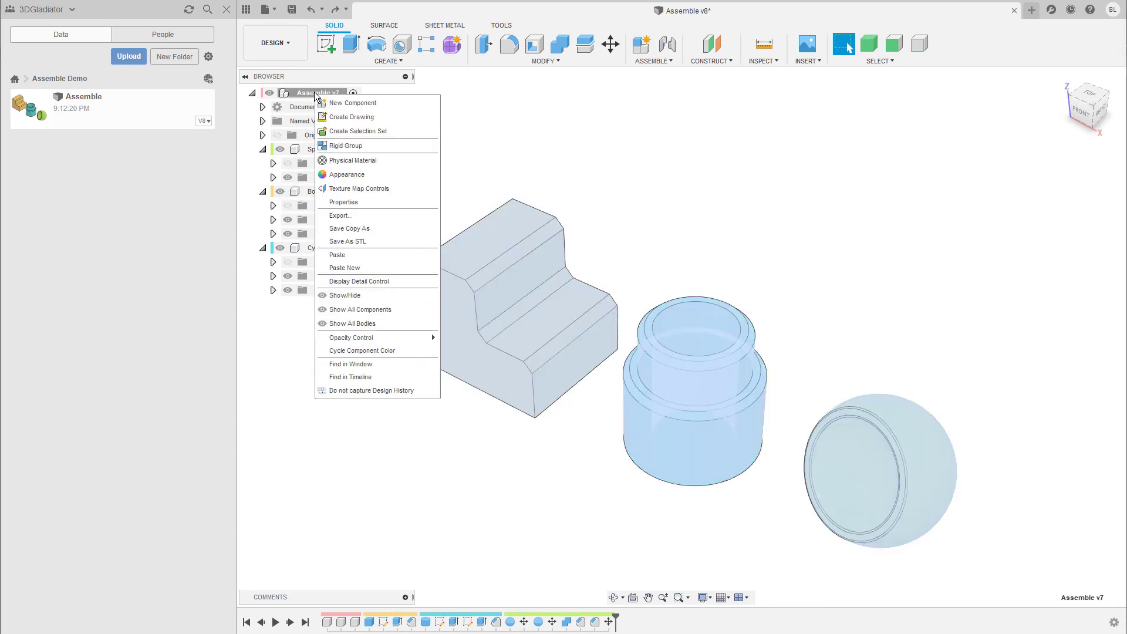
pyautogui.click(350, 255)
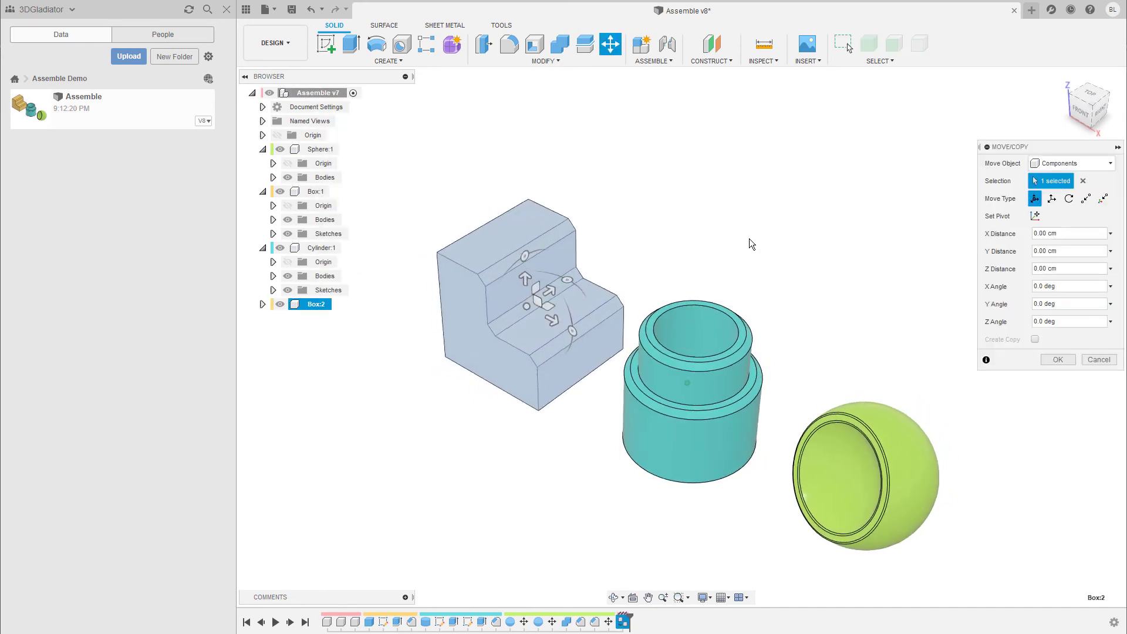
# Step: Move the pasted box 8.00 cm along Y
pyautogui.keyDown('shift'); pyautogui.moveTo(751, 243); pyautogui.dragTo(726, 256, button='middle'); pyautogui.keyUp('shift')
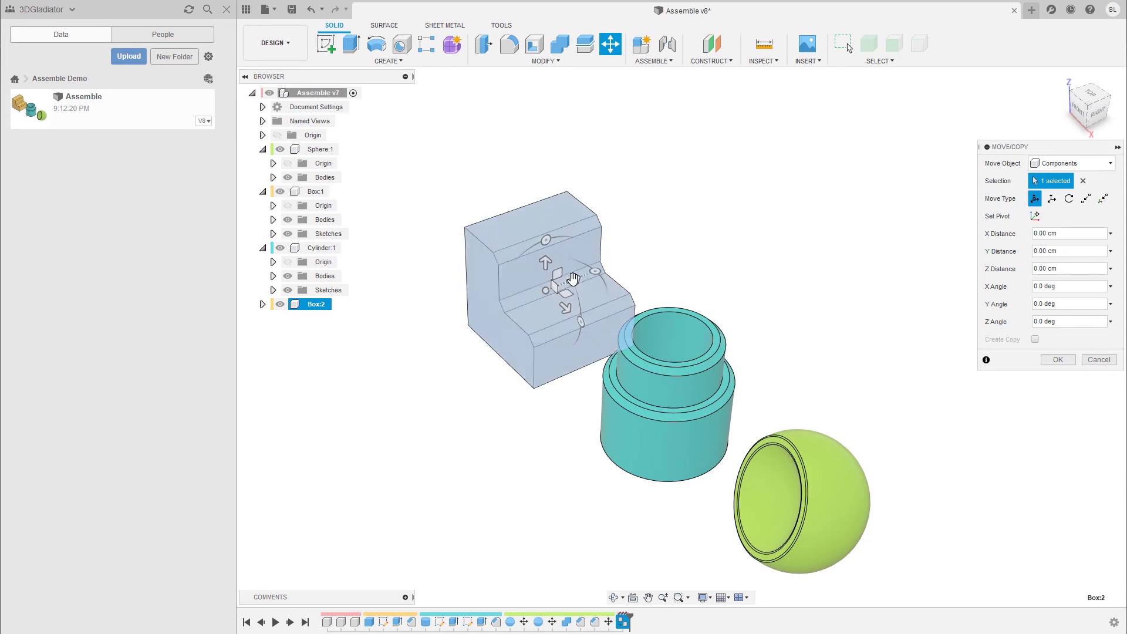
pyautogui.click(574, 278)
pyautogui.scroll(1, 657, 254)
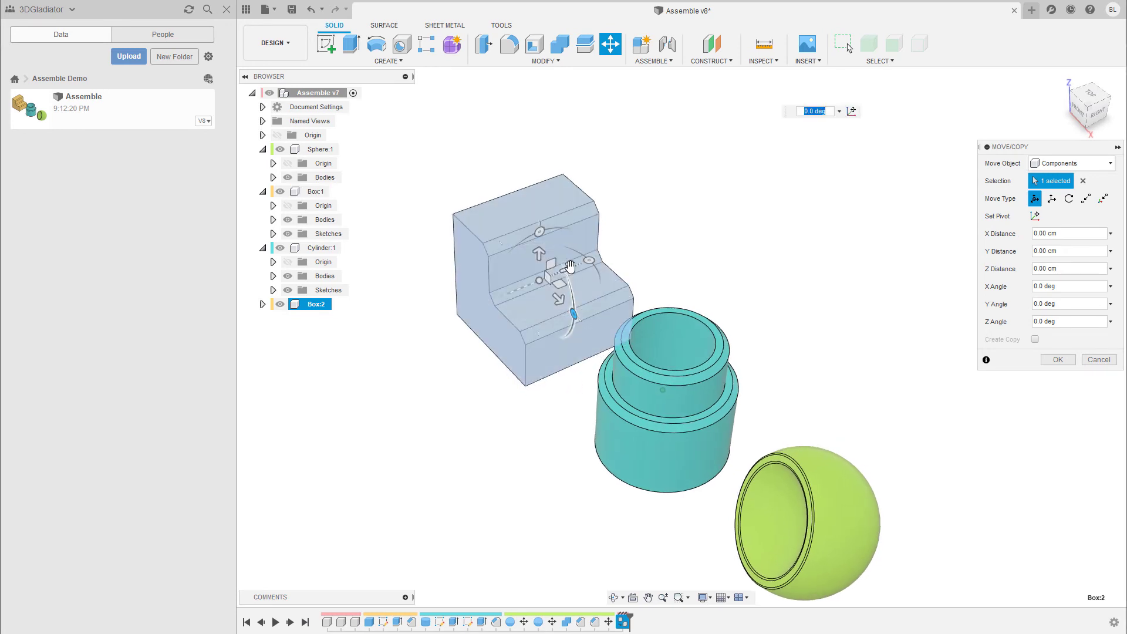
pyautogui.keyDown('shift'); pyautogui.moveTo(570, 267); pyautogui.dragTo(622, 259, button='middle'); pyautogui.keyUp('shift')
pyautogui.moveTo(627, 258); pyautogui.dragTo(850, 221)
pyautogui.keyDown('shift'); pyautogui.moveTo(850, 221); pyautogui.dragTo(758, 370, button='middle'); pyautogui.keyUp('shift')
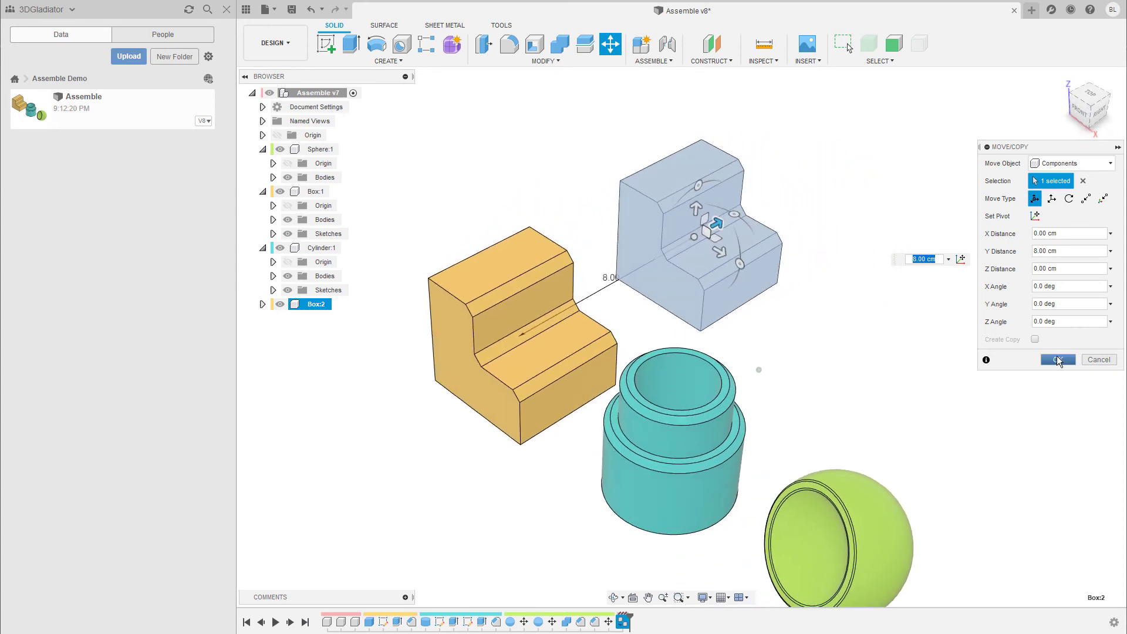
# Step: Confirm Box:2's 8 cm move and orbit in on the two boxes
pyautogui.click(1045, 363)
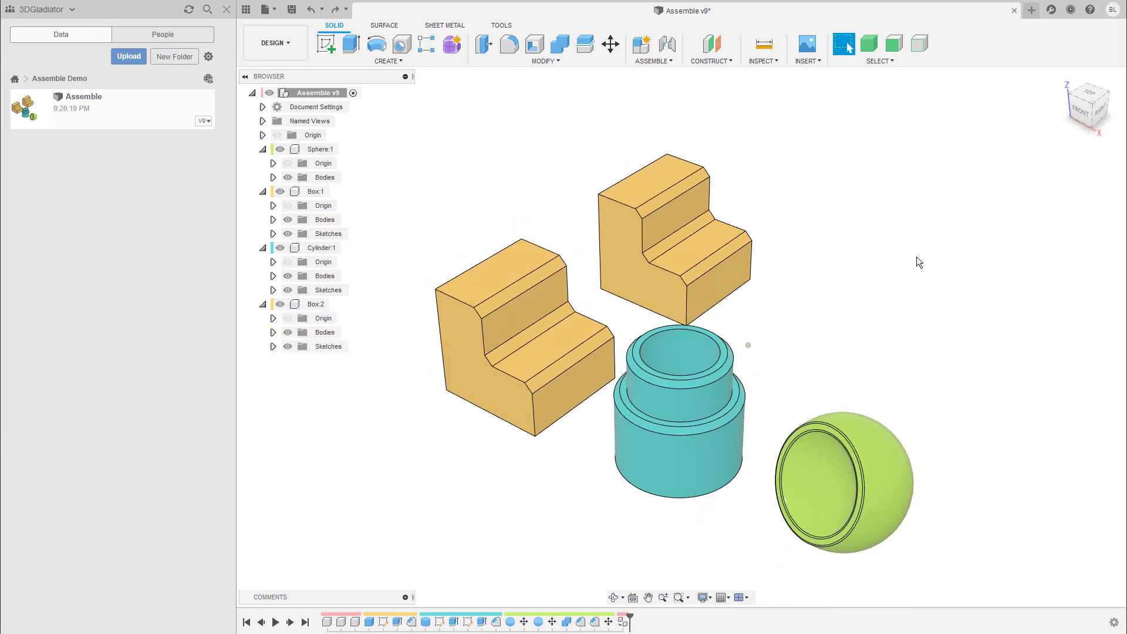
pyautogui.keyDown('shift'); pyautogui.moveTo(917, 256); pyautogui.dragTo(730, 382, button='middle'); pyautogui.keyUp('shift')
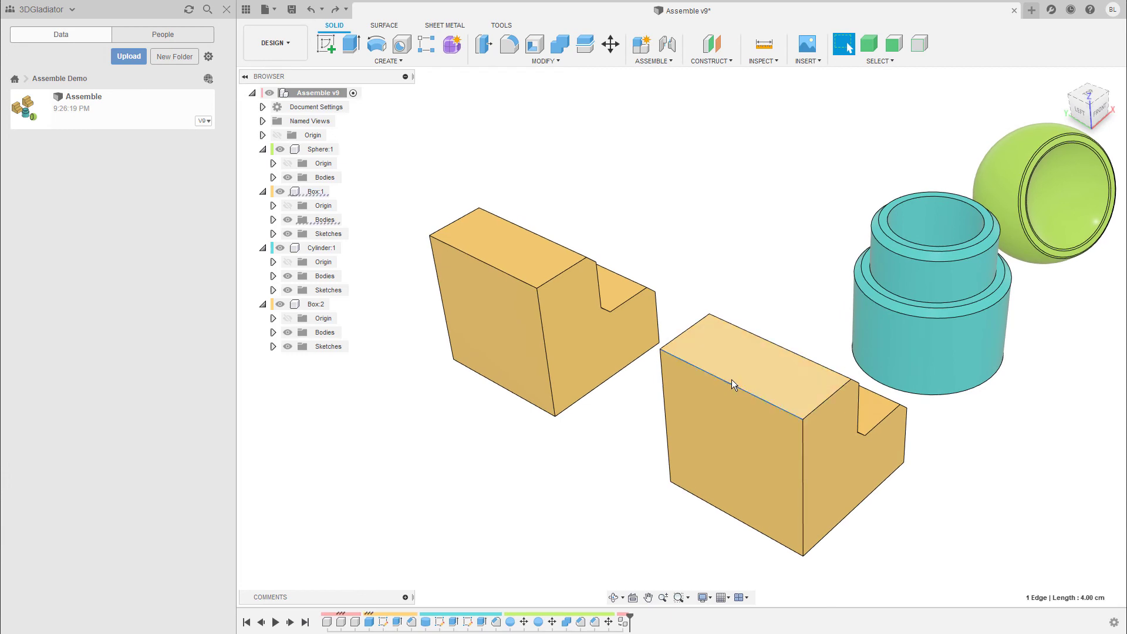
# Step: Fillet the right box's top edge with a 1.25 cm radius
pyautogui.press('f')
pyautogui.click(731, 380)
pyautogui.moveTo(731, 386); pyautogui.dragTo(741, 388)
pyautogui.click(1057, 331)
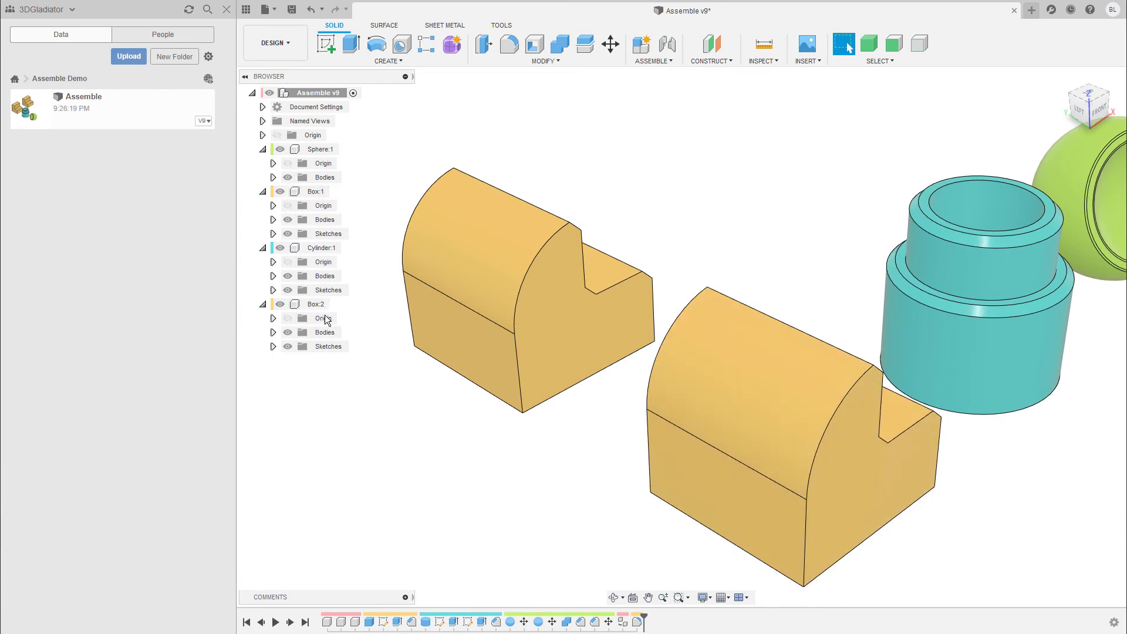
# Step: Rename Box:2 but keep the name Box:2, then orbit to a top-front-right view
pyautogui.click(316, 304)
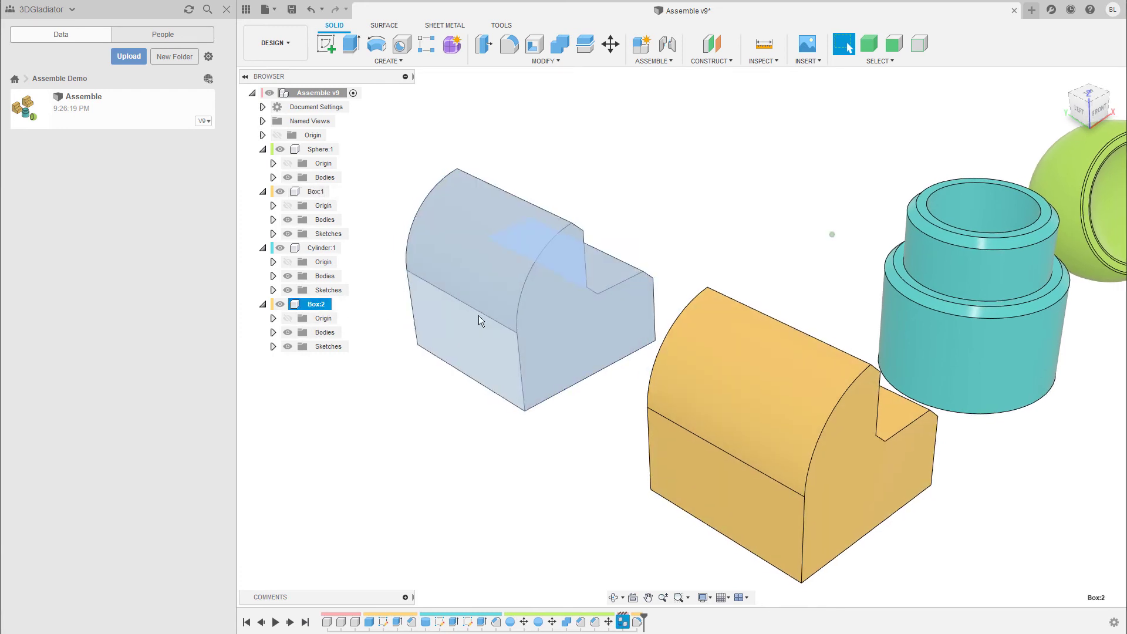
pyautogui.click(323, 305)
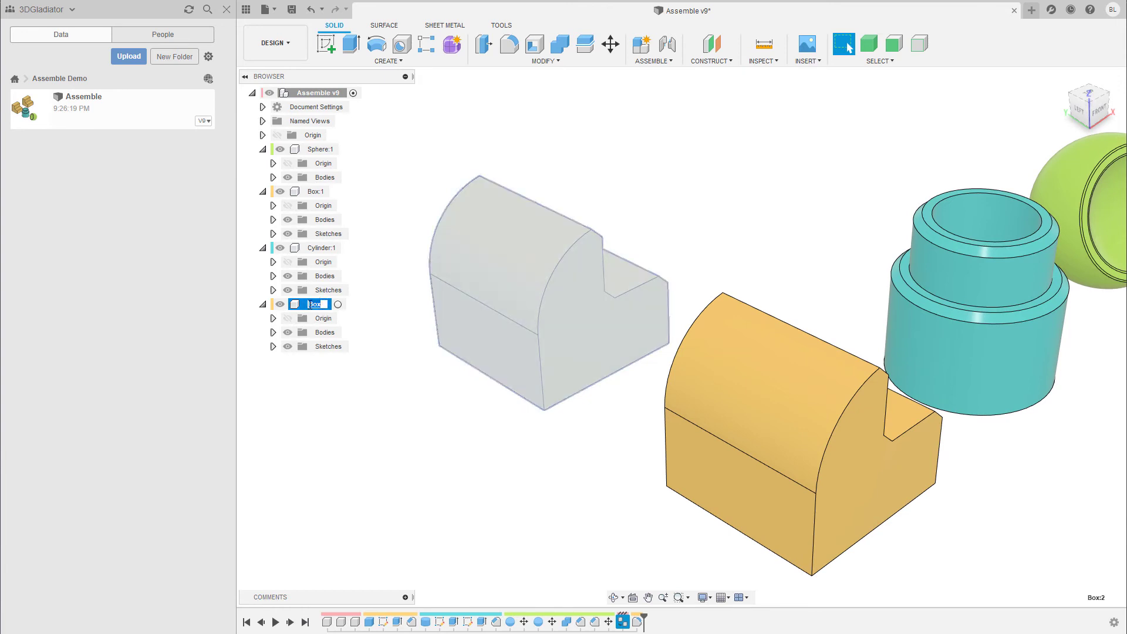
pyautogui.click(357, 321)
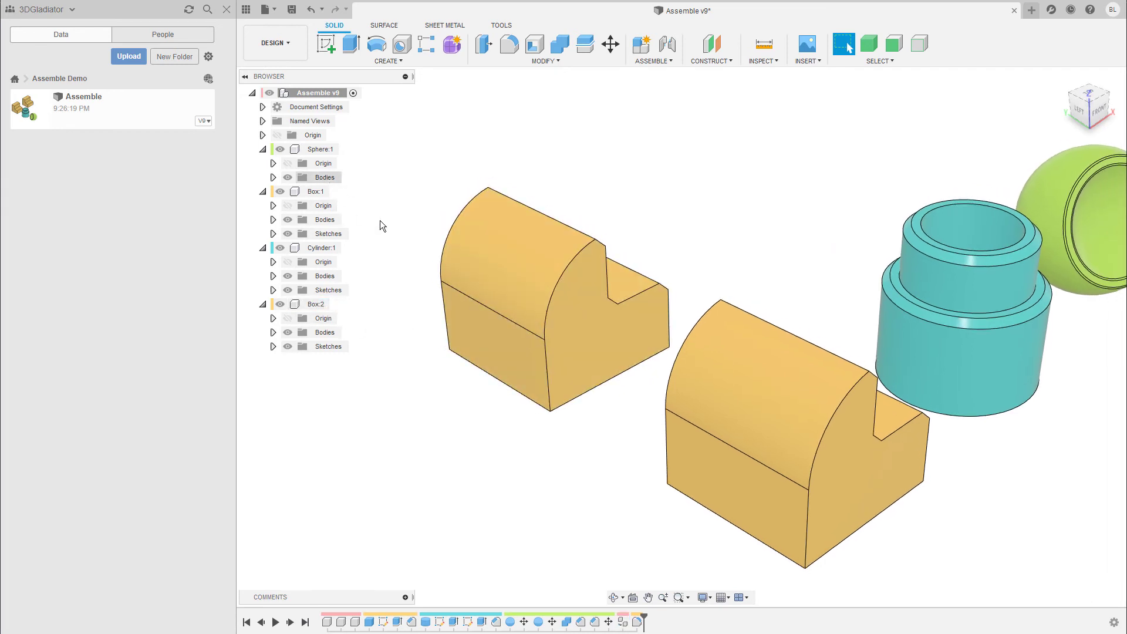
pyautogui.keyDown('shift'); pyautogui.moveTo(382, 221); pyautogui.dragTo(495, 399, button='middle'); pyautogui.keyUp('shift')
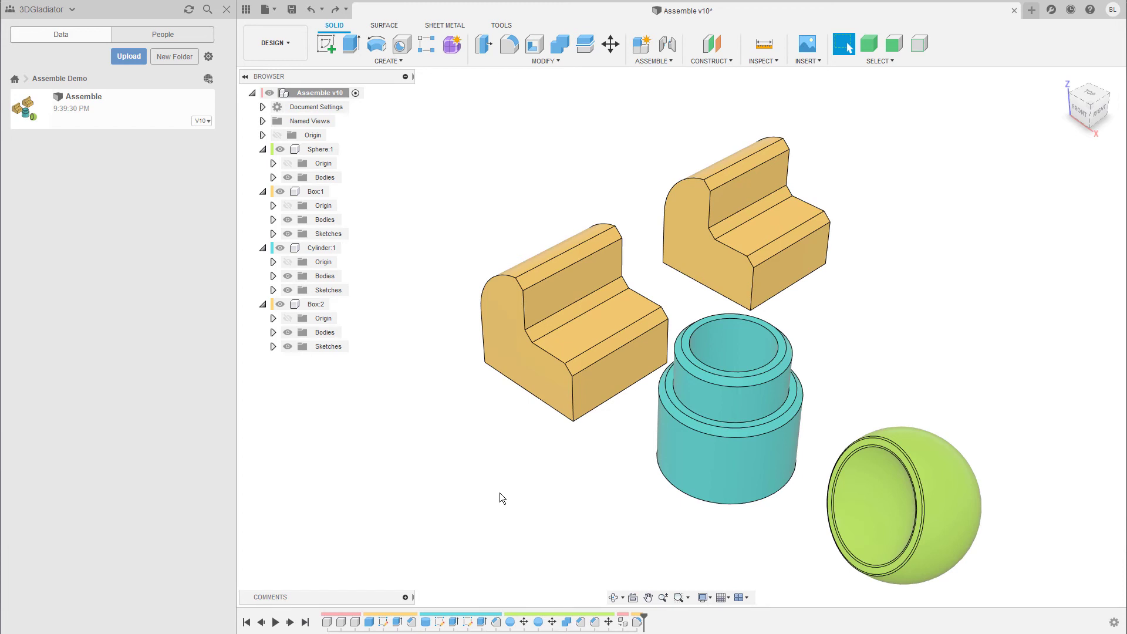
# Step: Delete Box:2 and copy the Box:1 component
pyautogui.click(316, 305)
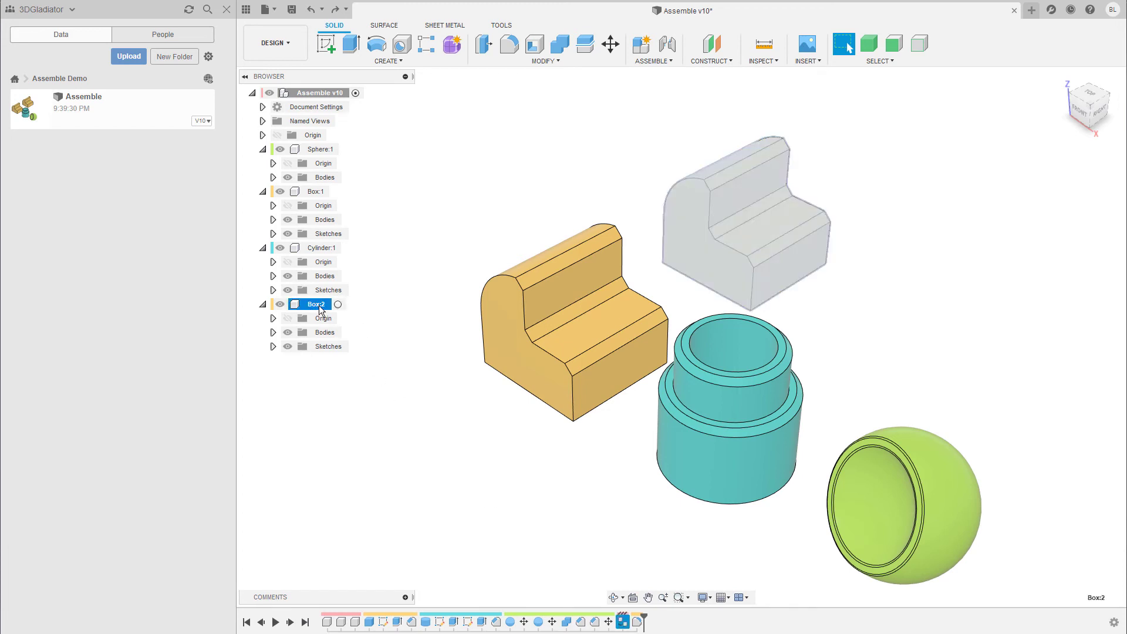
pyautogui.press('Delete')
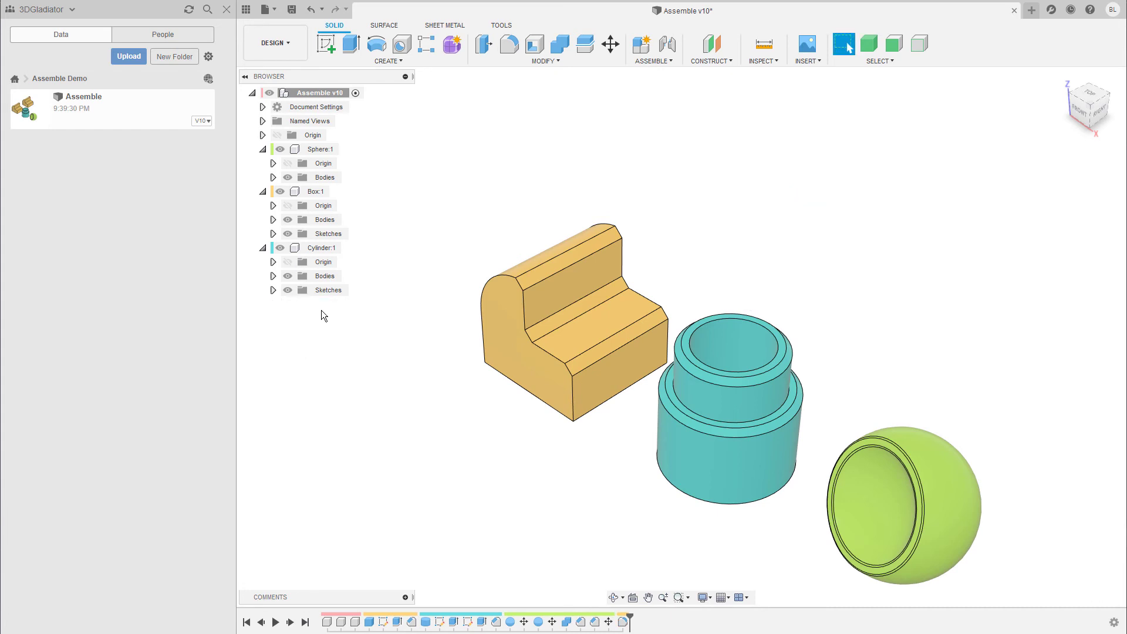
pyautogui.click(313, 192)
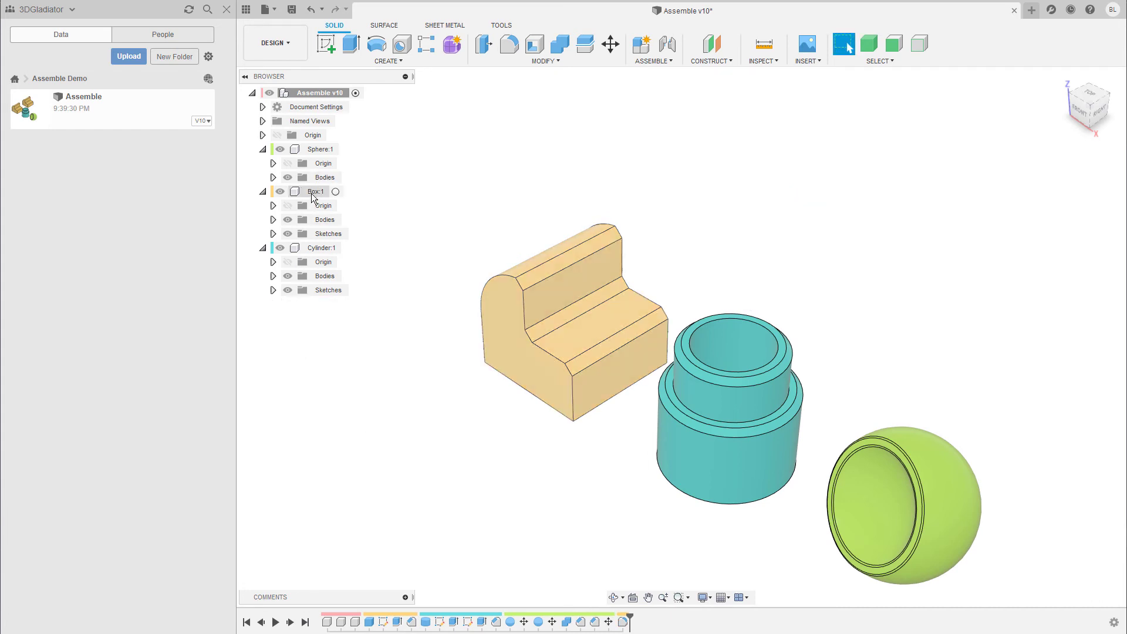
pyautogui.rightClick(313, 193)
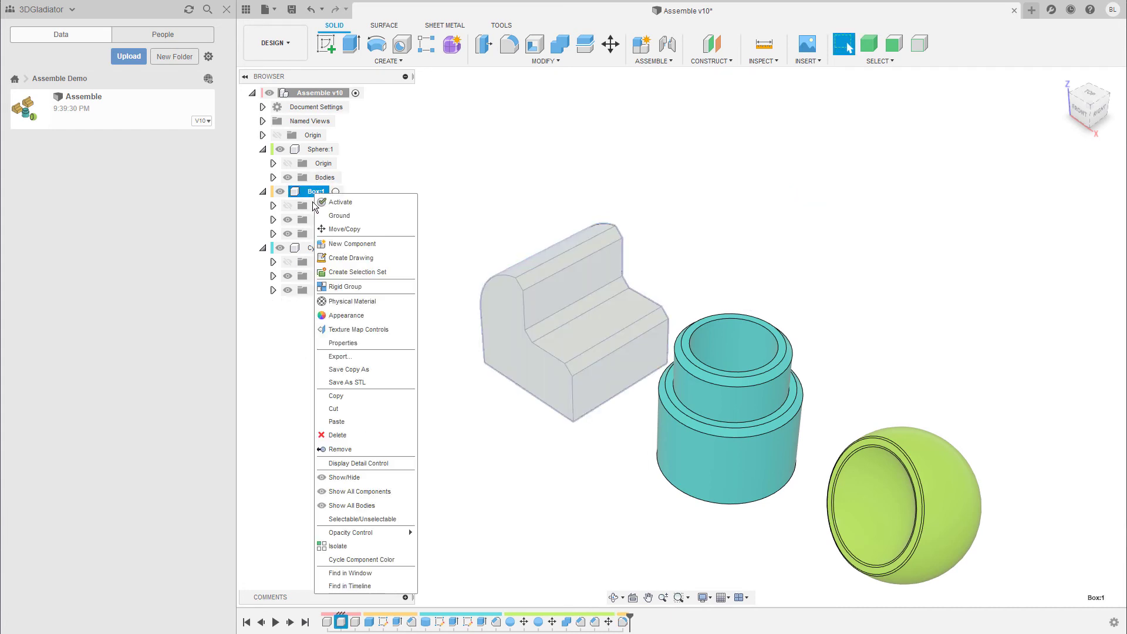
pyautogui.click(352, 394)
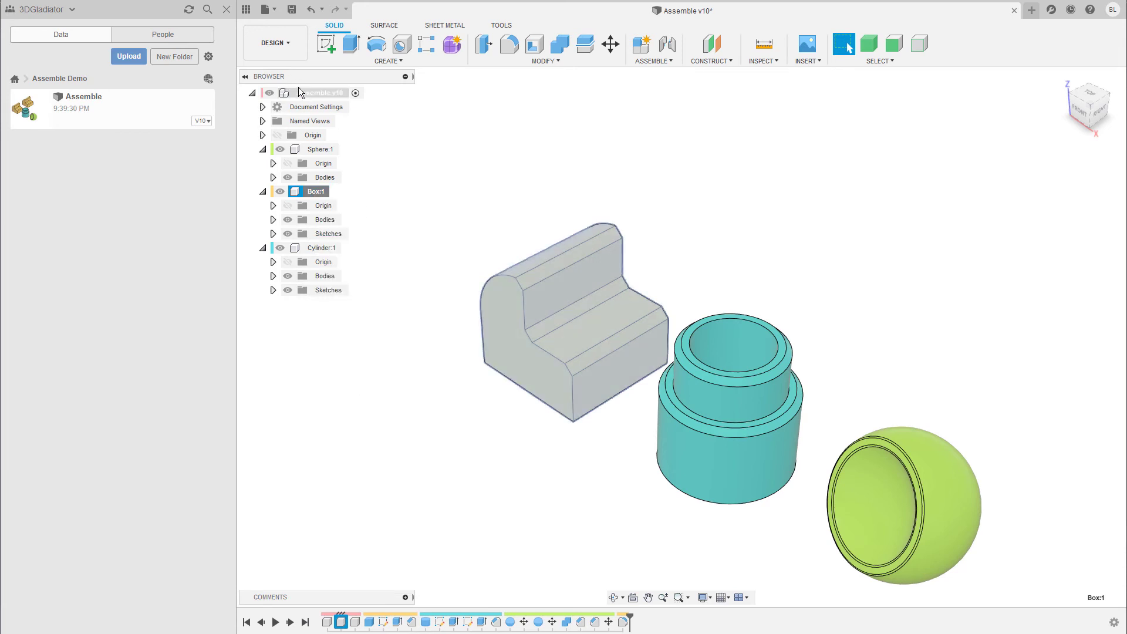
# Step: Paste New an independent box copy into the root and move it 7 cm along Y
pyautogui.click(315, 94)
pyautogui.rightClick(321, 93)
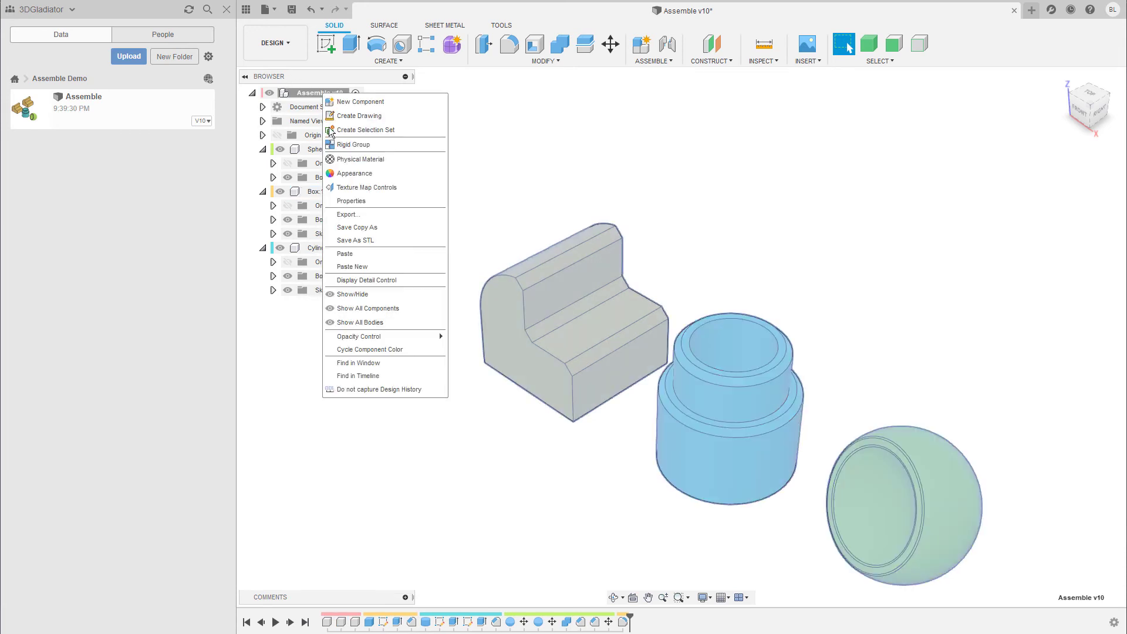
pyautogui.click(368, 268)
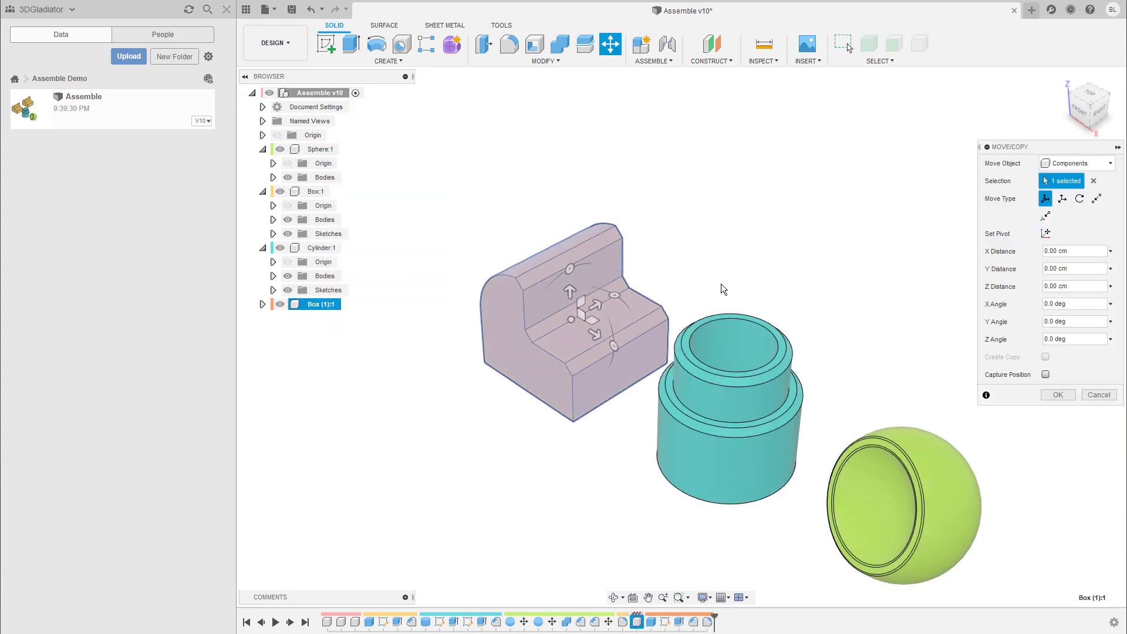
pyautogui.keyDown('shift'); pyautogui.moveTo(723, 290); pyautogui.dragTo(692, 275, button='middle'); pyautogui.keyUp('shift')
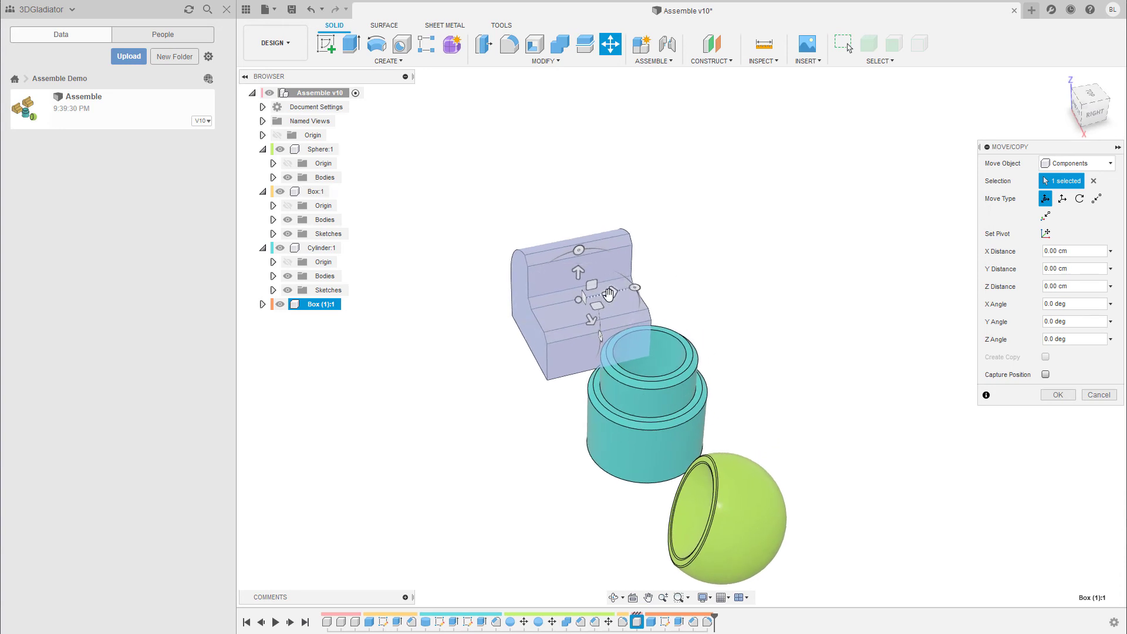
pyautogui.moveTo(611, 292); pyautogui.dragTo(779, 262)
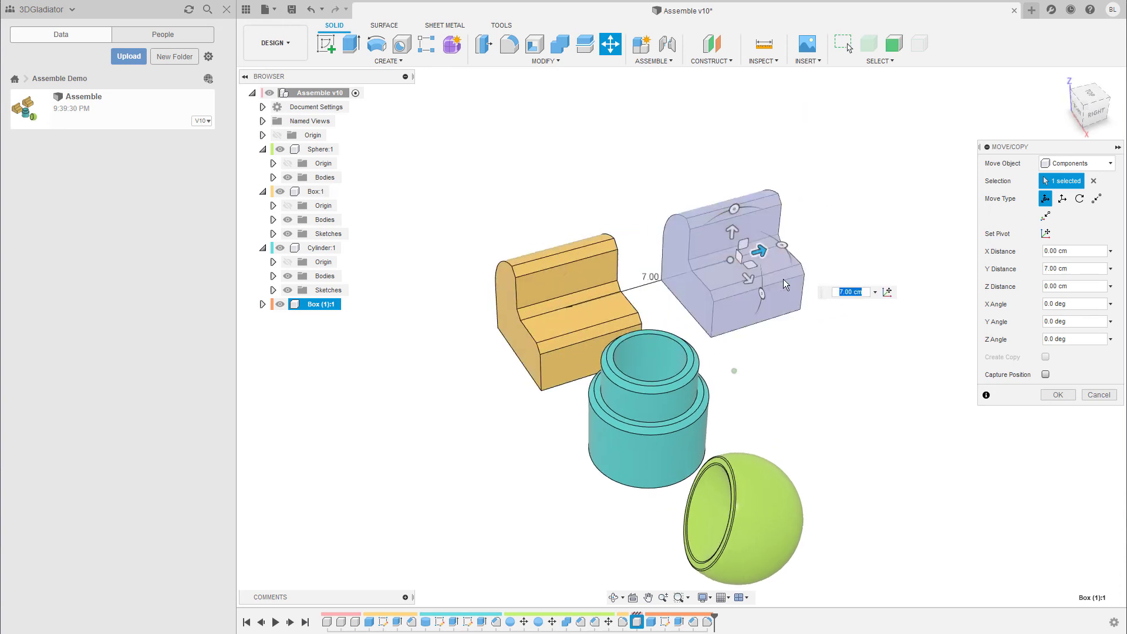
pyautogui.keyDown('shift'); pyautogui.moveTo(742, 255); pyautogui.dragTo(997, 369, button='middle'); pyautogui.keyUp('shift')
pyautogui.click(1058, 395)
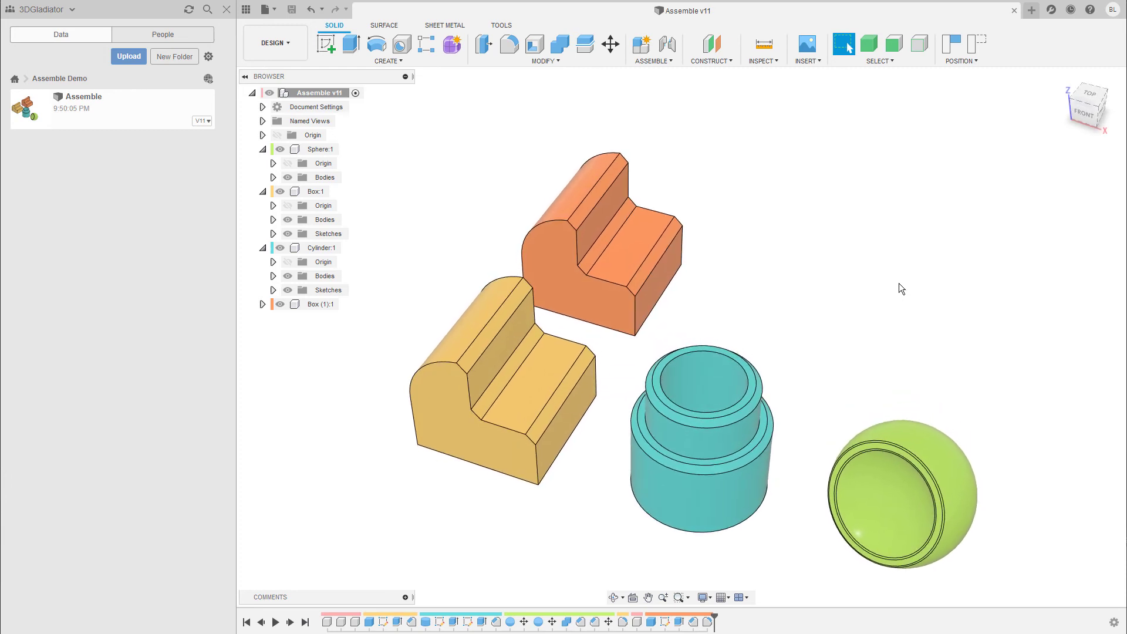
pyautogui.click(654, 61)
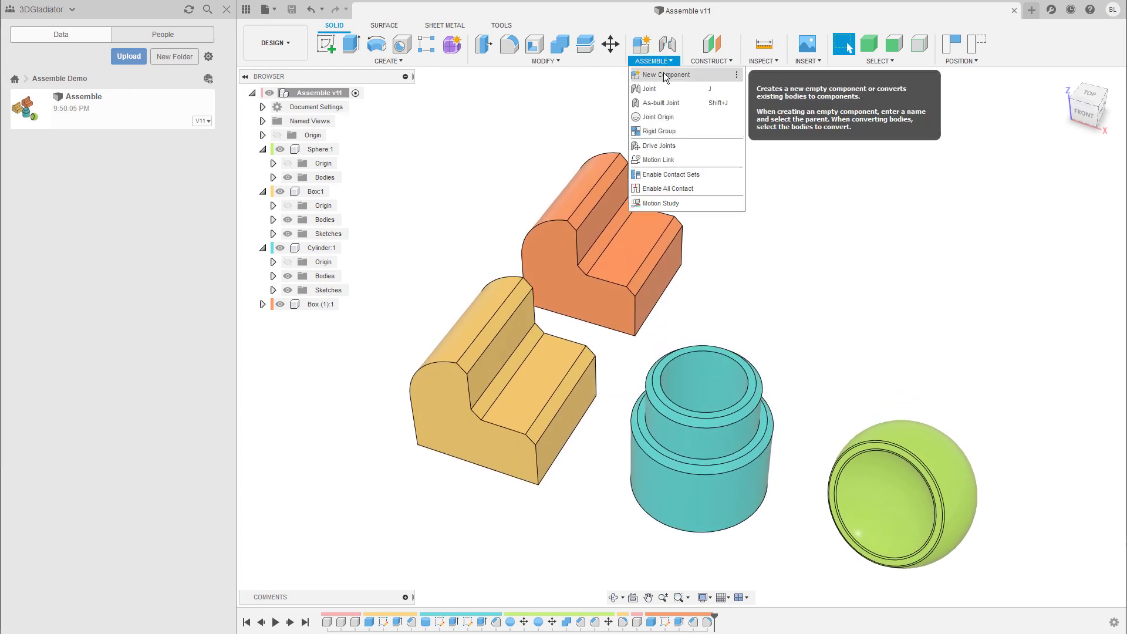
pyautogui.click(672, 75)
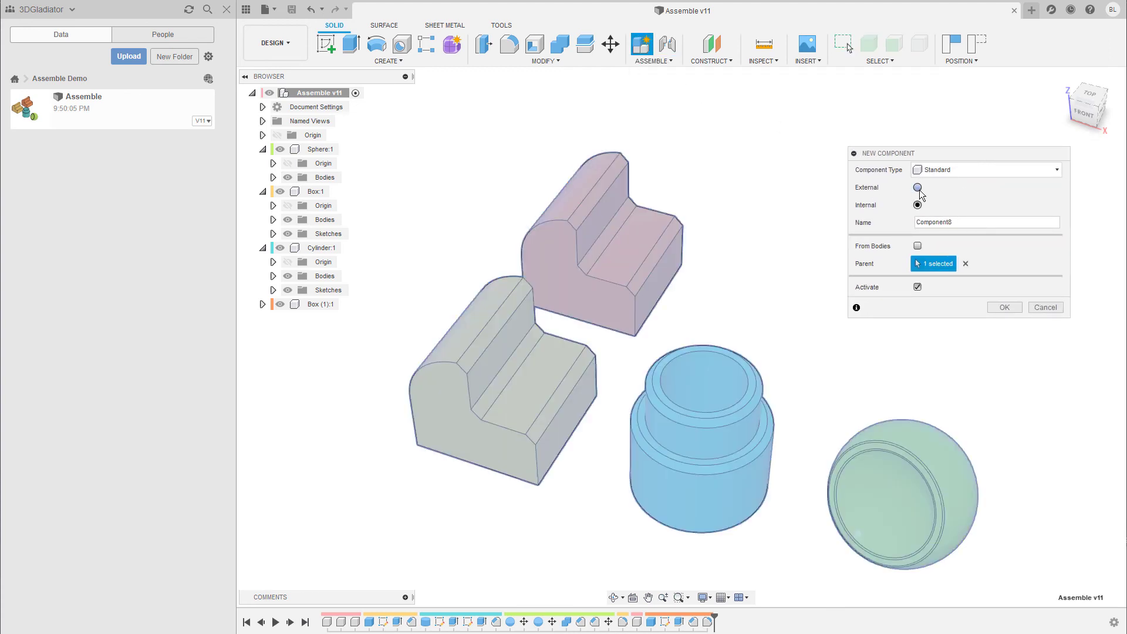
pyautogui.click(917, 187)
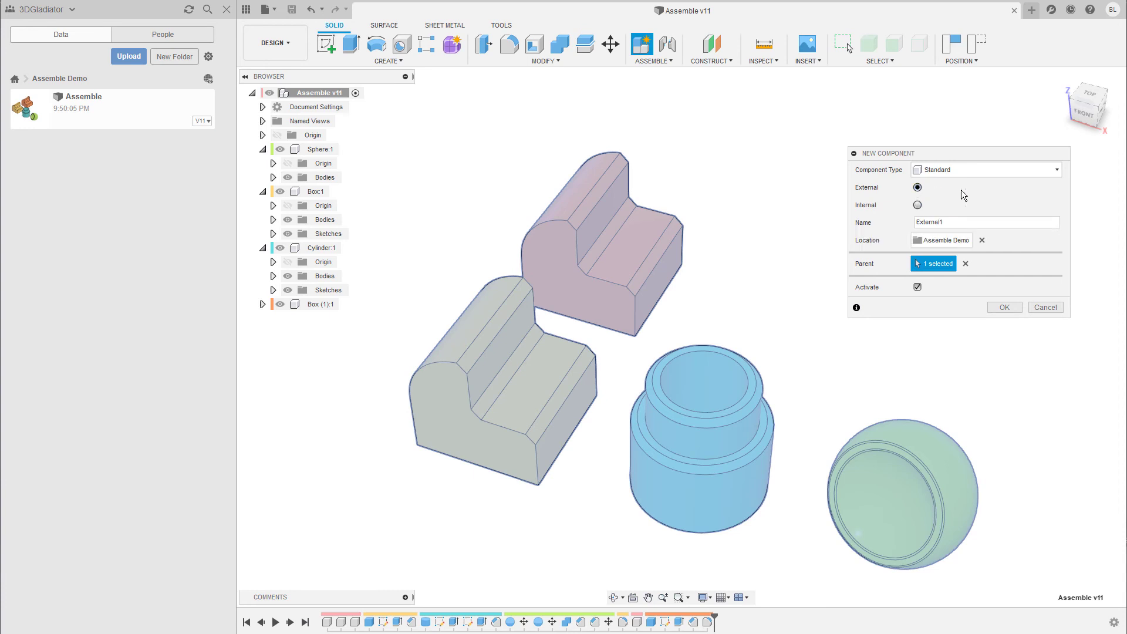
pyautogui.click(966, 241)
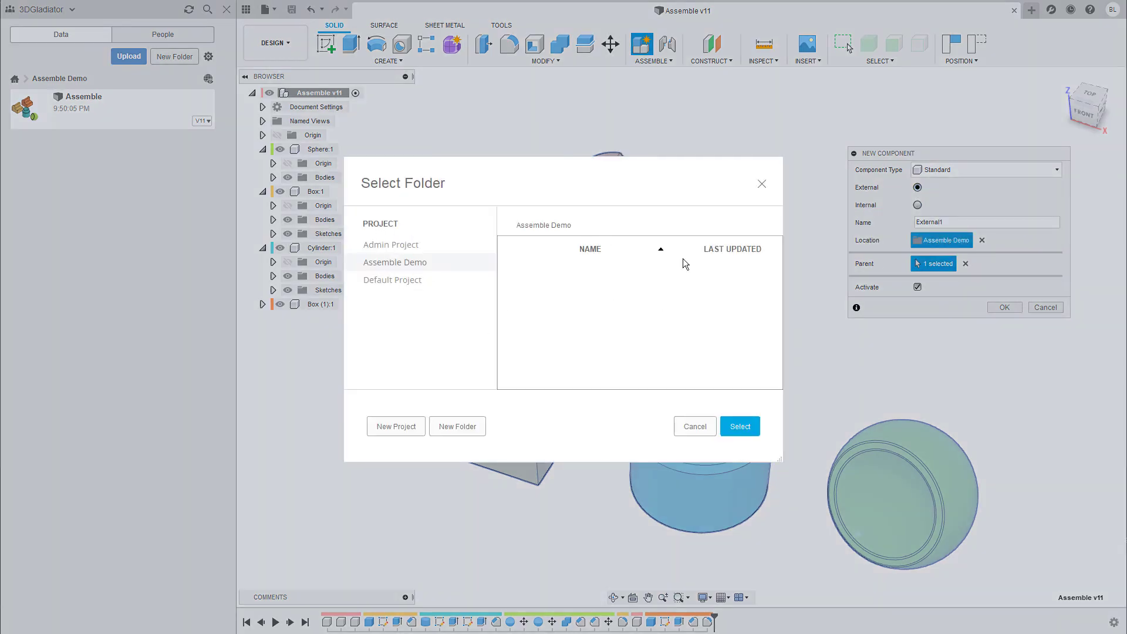
pyautogui.click(764, 182)
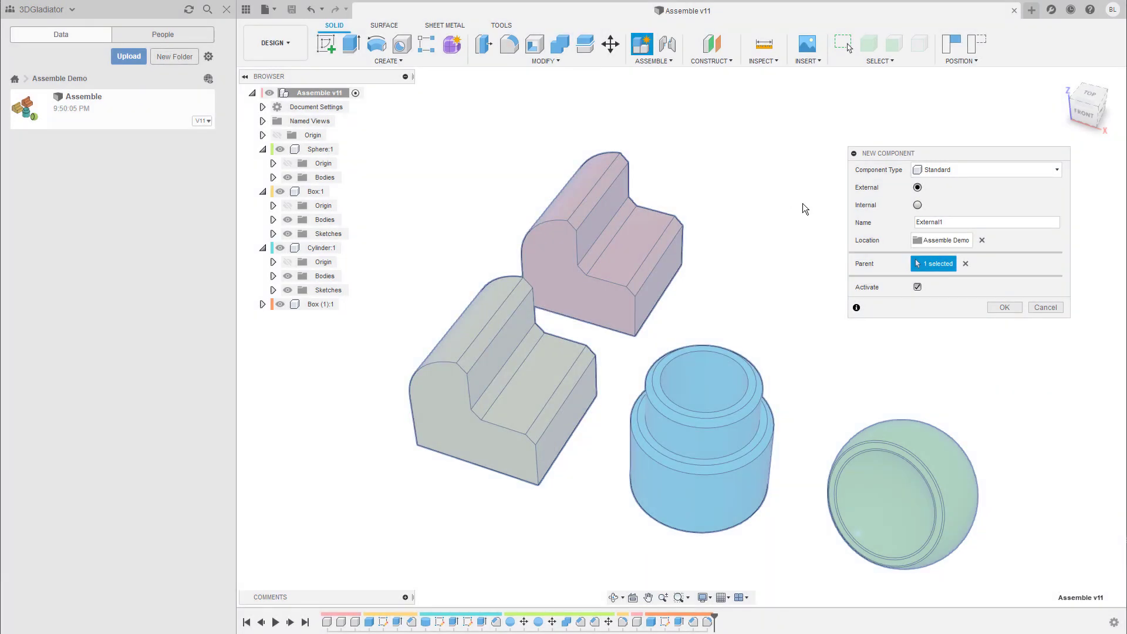
pyautogui.click(1045, 307)
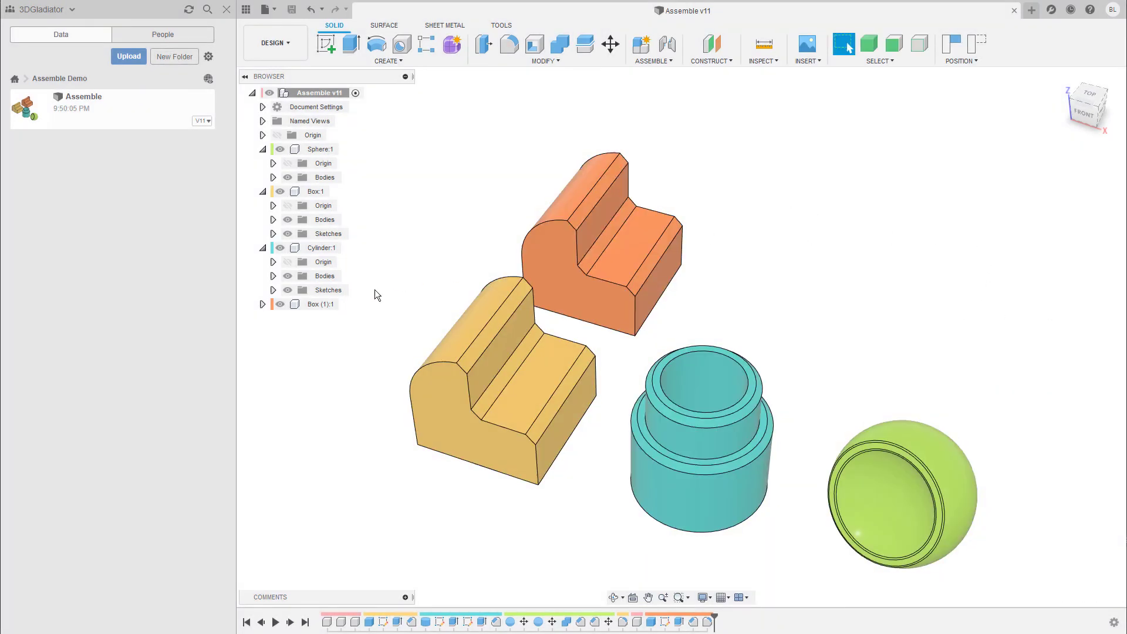
pyautogui.click(318, 305)
pyautogui.click(347, 304)
# Step: Save a copy of Box (1):1 as 'xref_box' in the Assemble Demo project
pyautogui.rightClick(317, 305)
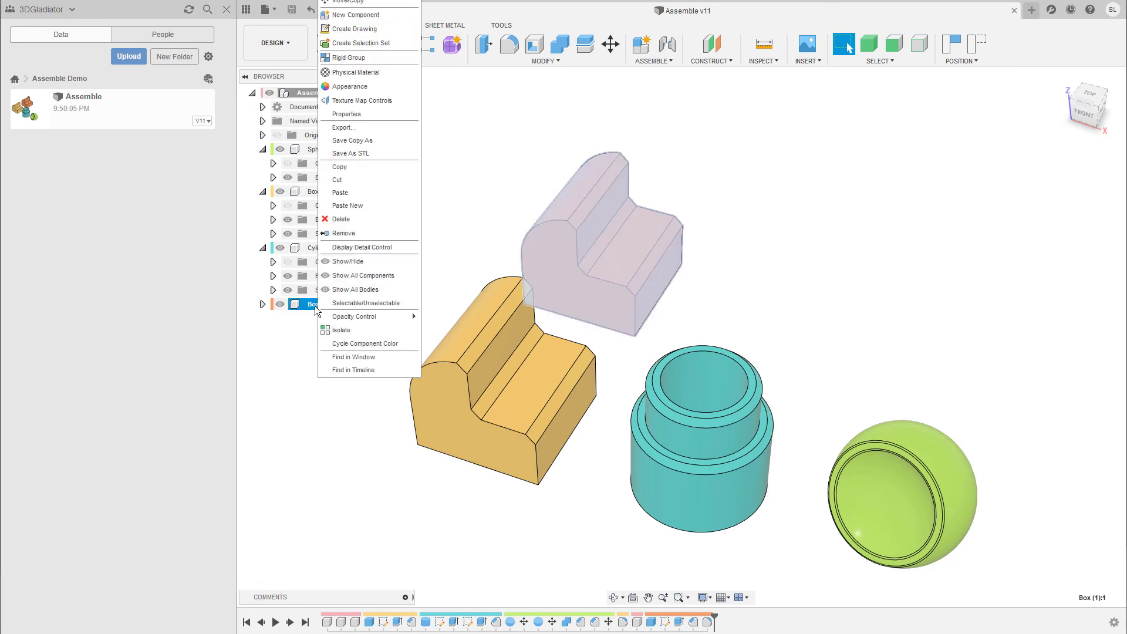
pyautogui.click(372, 141)
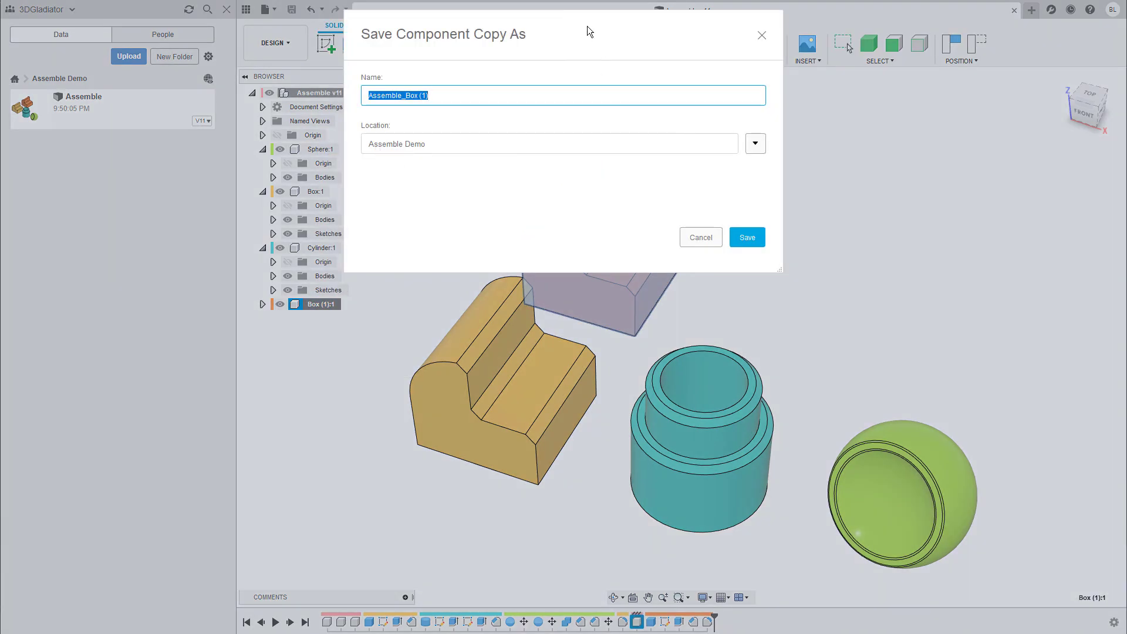
pyautogui.click(490, 240)
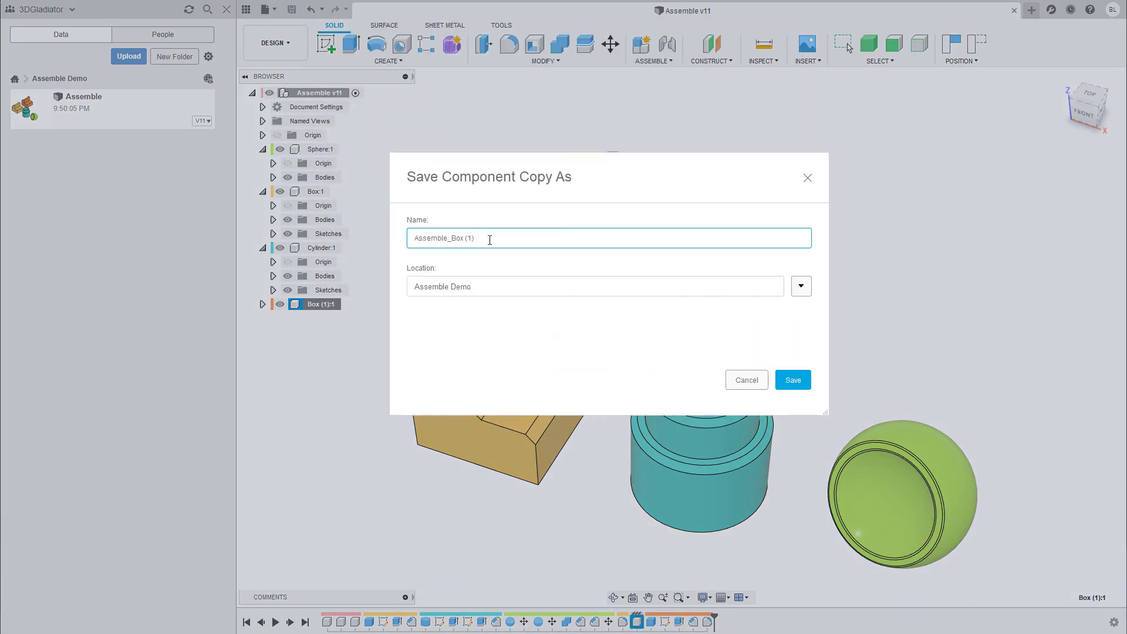
pyautogui.hotkey('ctrl', 'a')
pyautogui.write('xre')
pyautogui.write('f.bo')
pyautogui.press('BackSpace')
pyautogui.write('_')
pyautogui.click(798, 387)
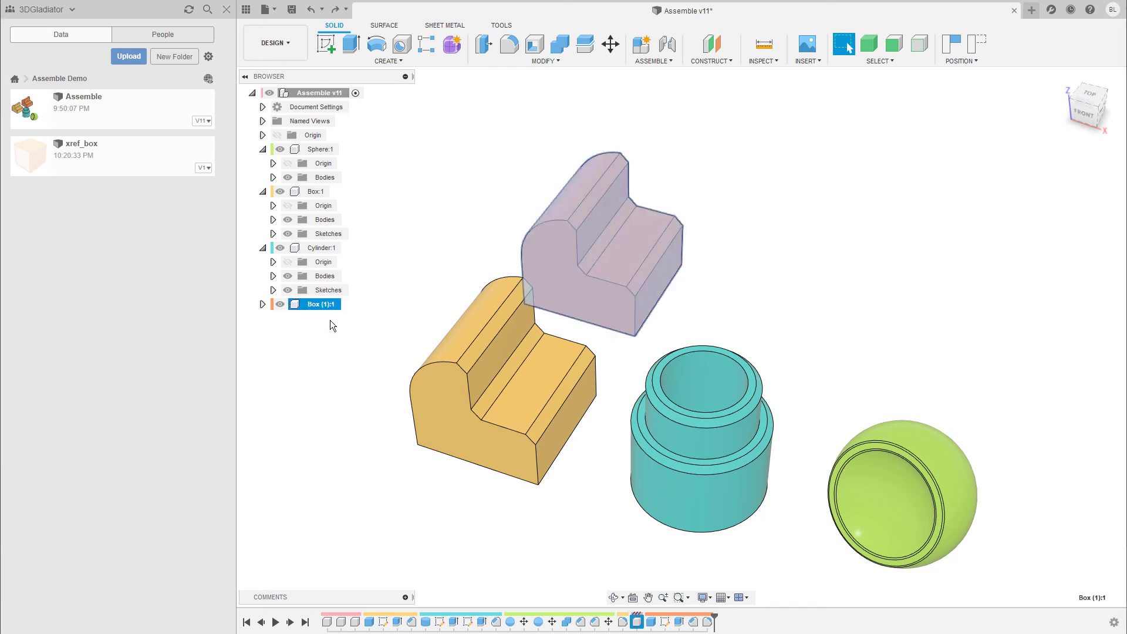
# Step: Delete Box (1):1, then insert xref_box from the Data Panel into the current design
pyautogui.press('Delete')
pyautogui.click(523, 334)
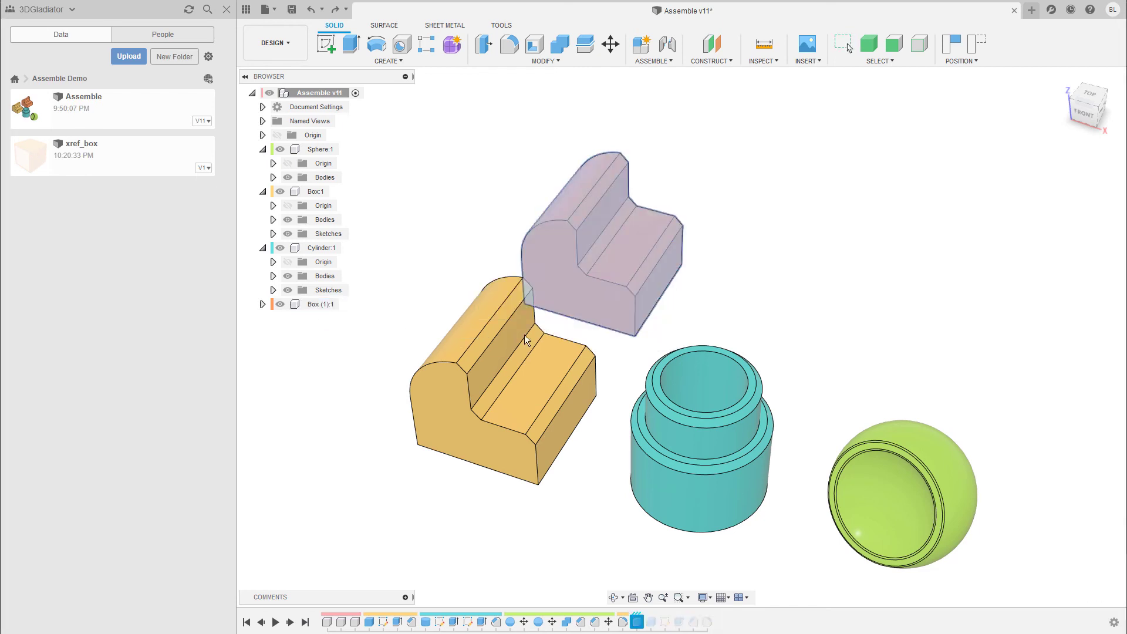
pyautogui.rightClick(112, 153)
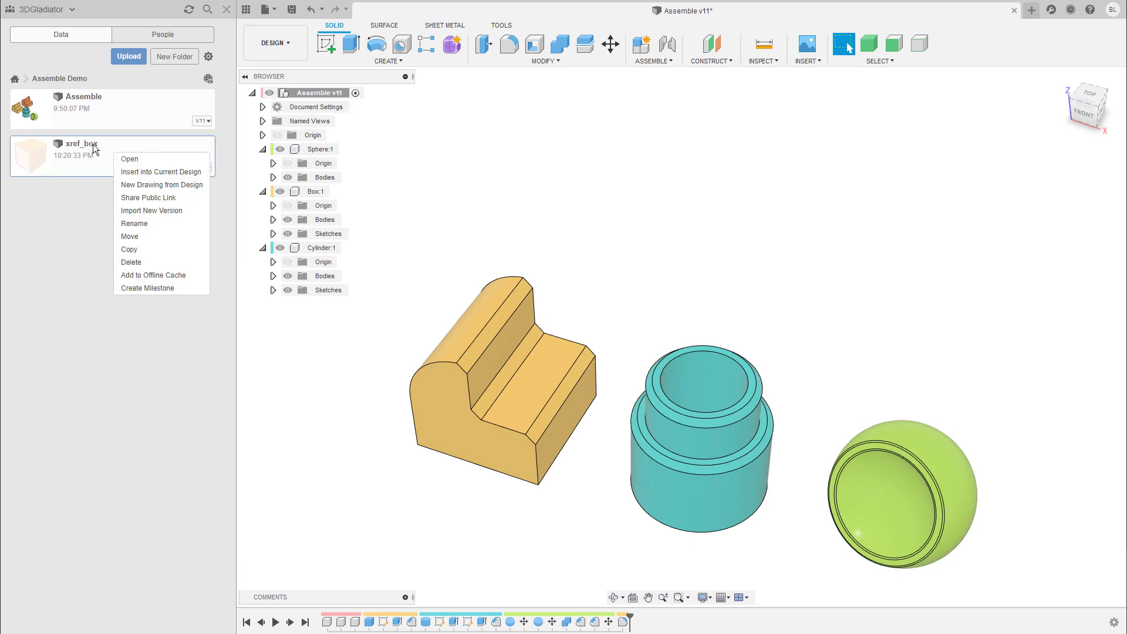
pyautogui.click(162, 176)
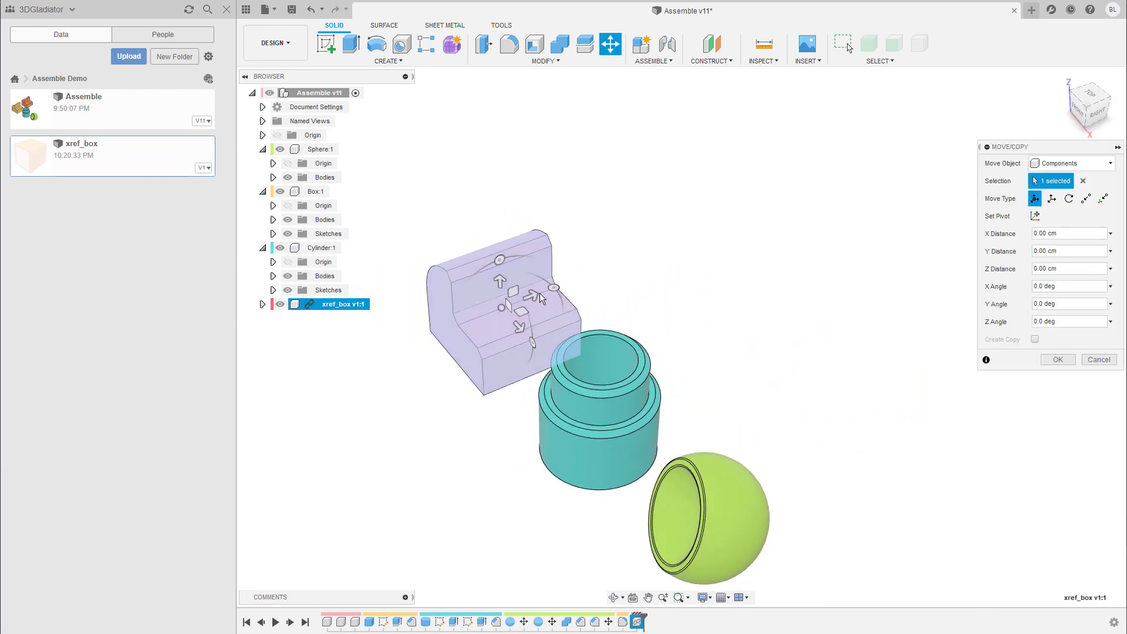
# Step: Move the xref_box part 7.50 cm along Y, away from the orange box
pyautogui.moveTo(533, 293); pyautogui.dragTo(698, 232)
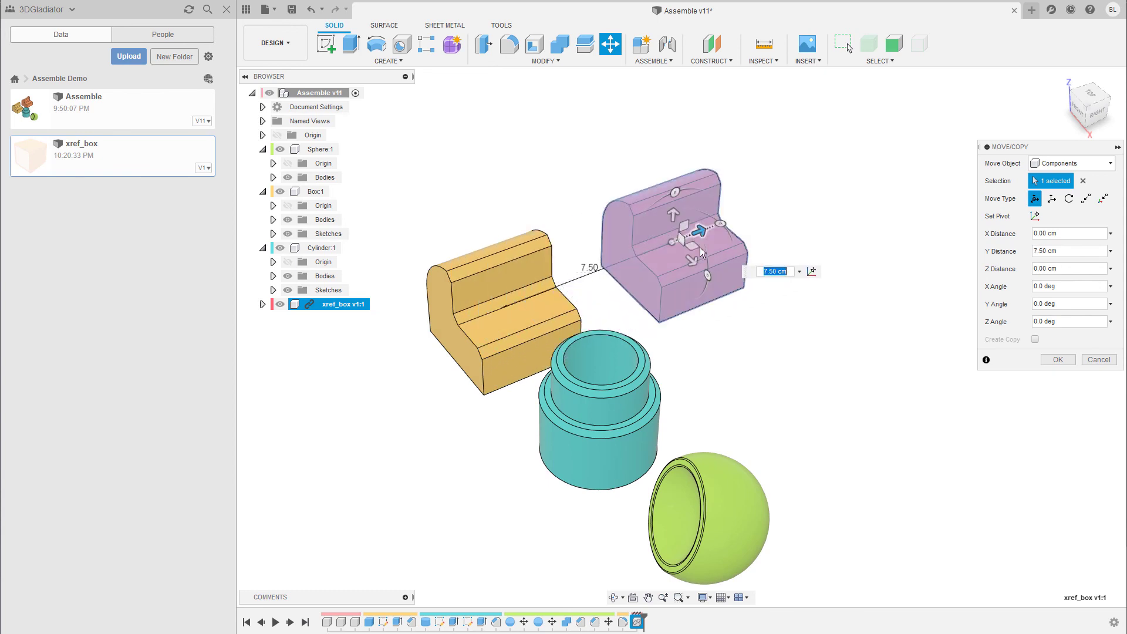
pyautogui.click(1058, 359)
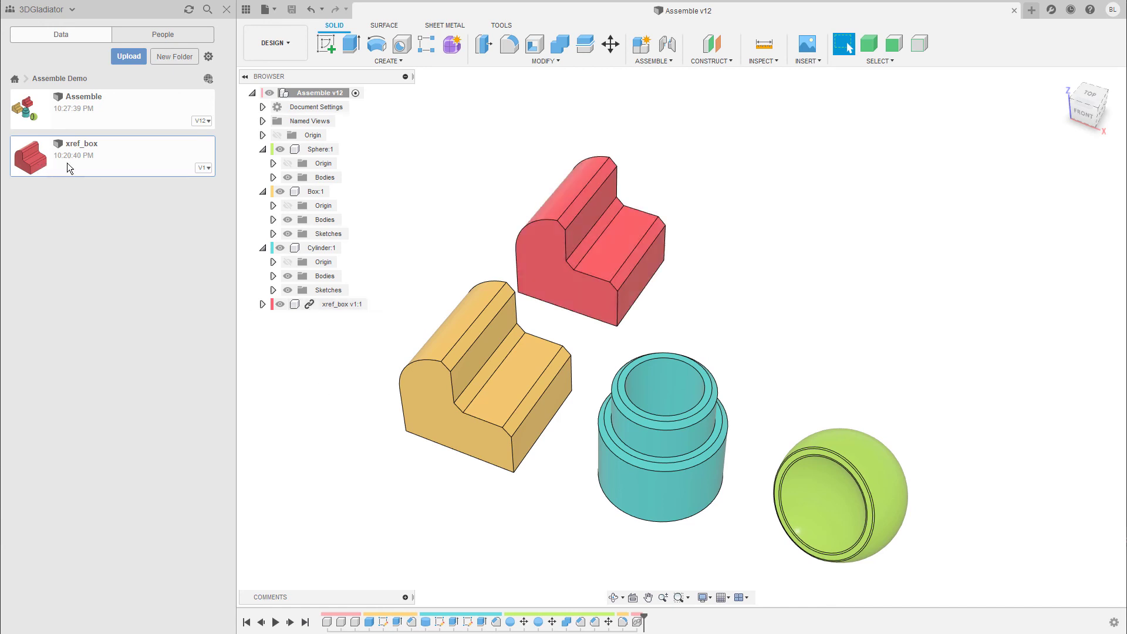
# Step: In the xref_box source file, Press Pull the curved top face down to a small fillet radius
pyautogui.doubleClick(125, 170)
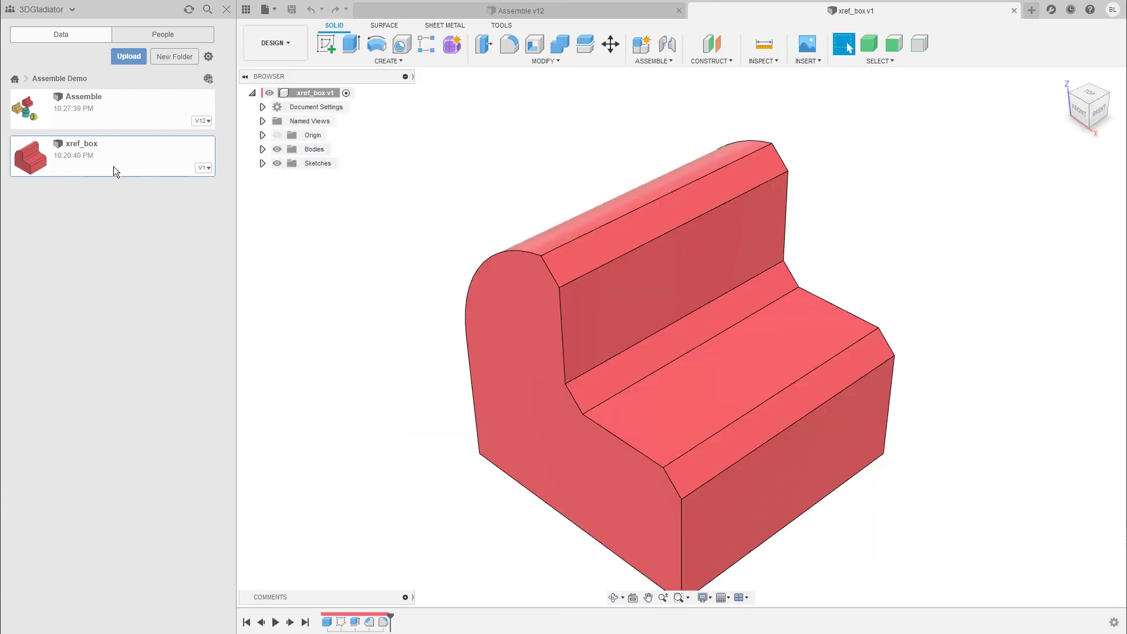
pyautogui.keyDown('shift'); pyautogui.moveTo(912, 317); pyautogui.dragTo(632, 330, button='middle'); pyautogui.keyUp('shift')
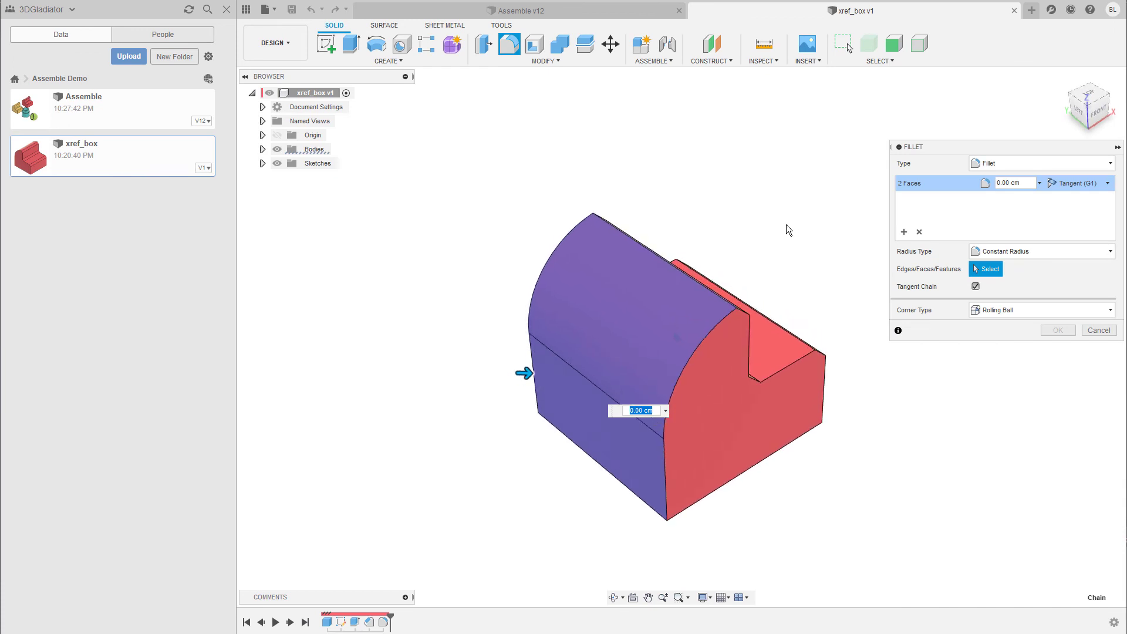
pyautogui.click(1097, 330)
pyautogui.click(634, 312)
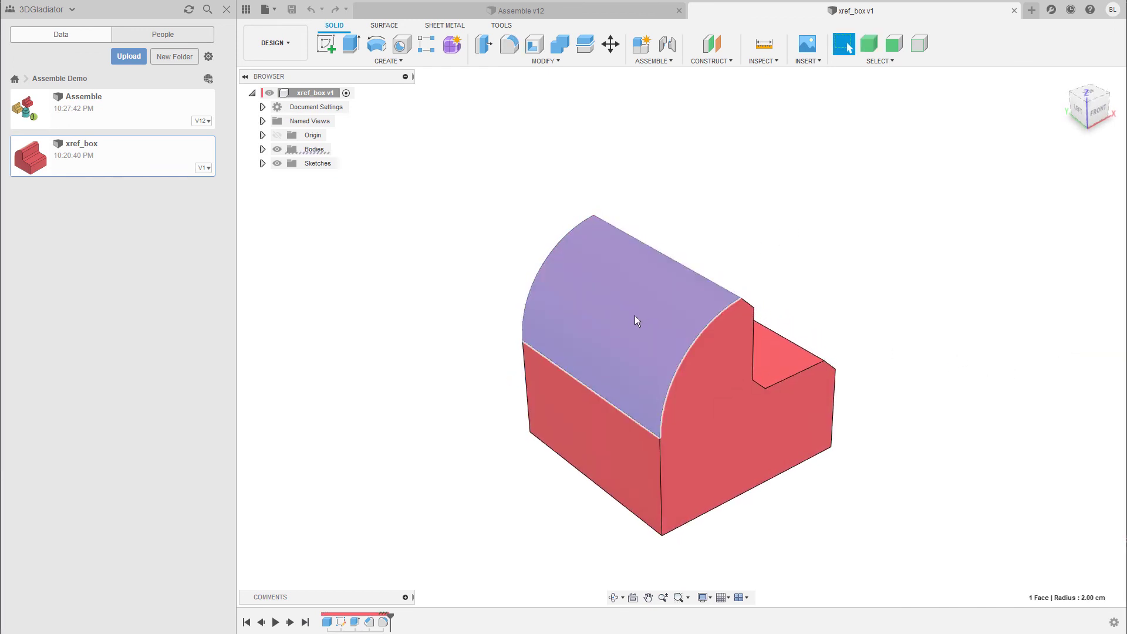
pyautogui.press('q')
pyautogui.moveTo(614, 317); pyautogui.dragTo(593, 305)
pyautogui.click(1057, 218)
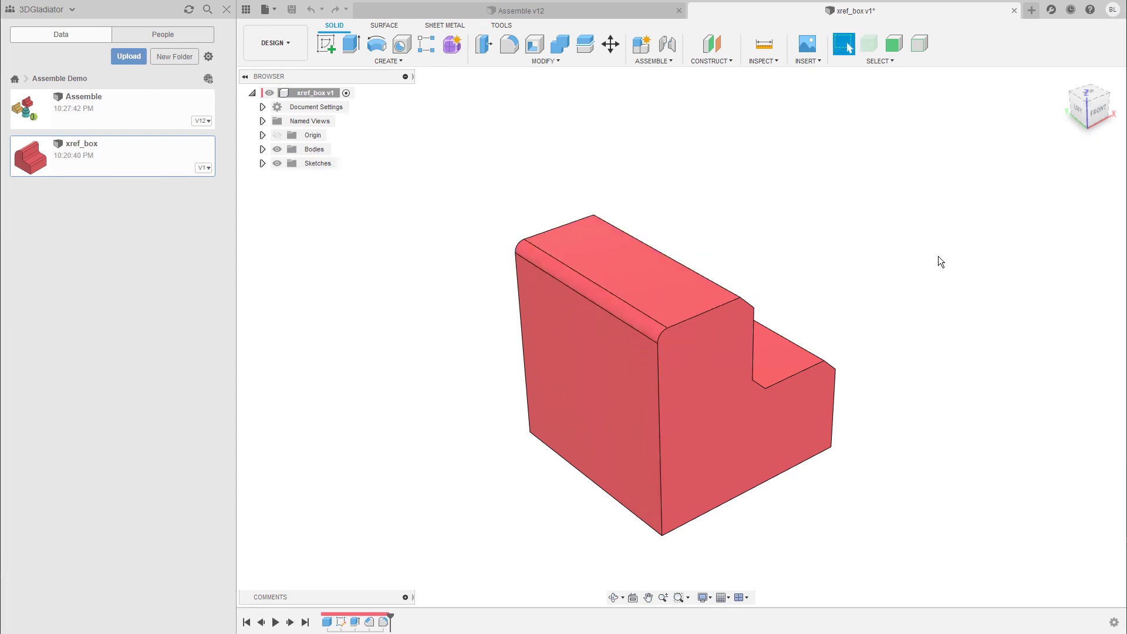
# Step: Save xref_box as a new version and return to the Assemble v12 document
pyautogui.keyDown('shift'); pyautogui.moveTo(938, 256); pyautogui.dragTo(830, 262, button='middle'); pyautogui.keyUp('shift')
pyautogui.hotkey('ctrl', 's')
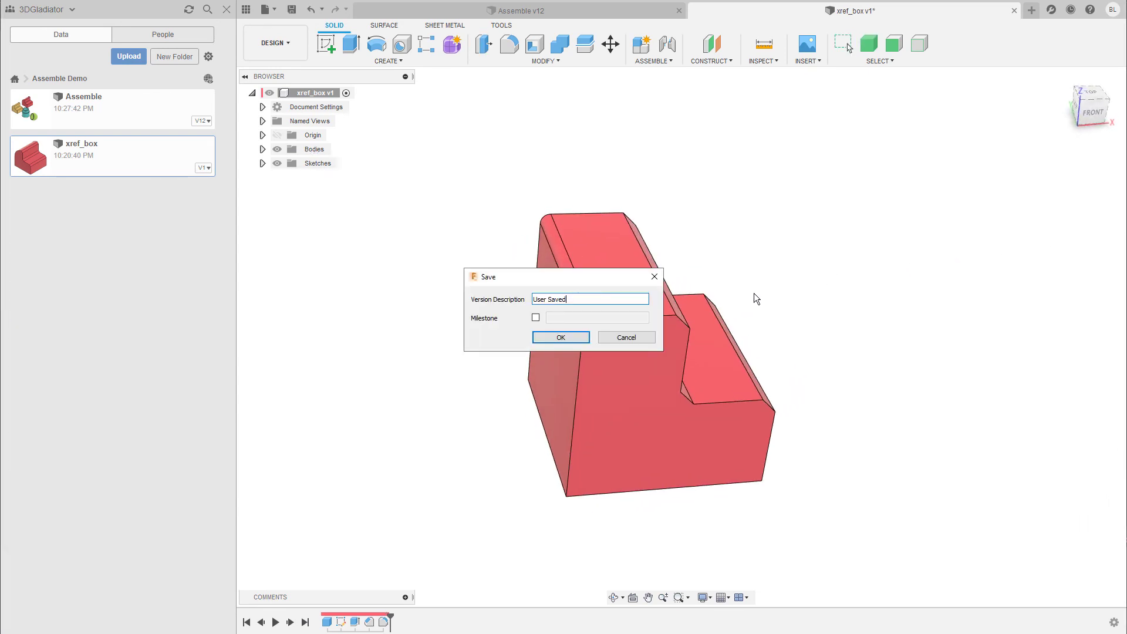
pyautogui.press('Return')
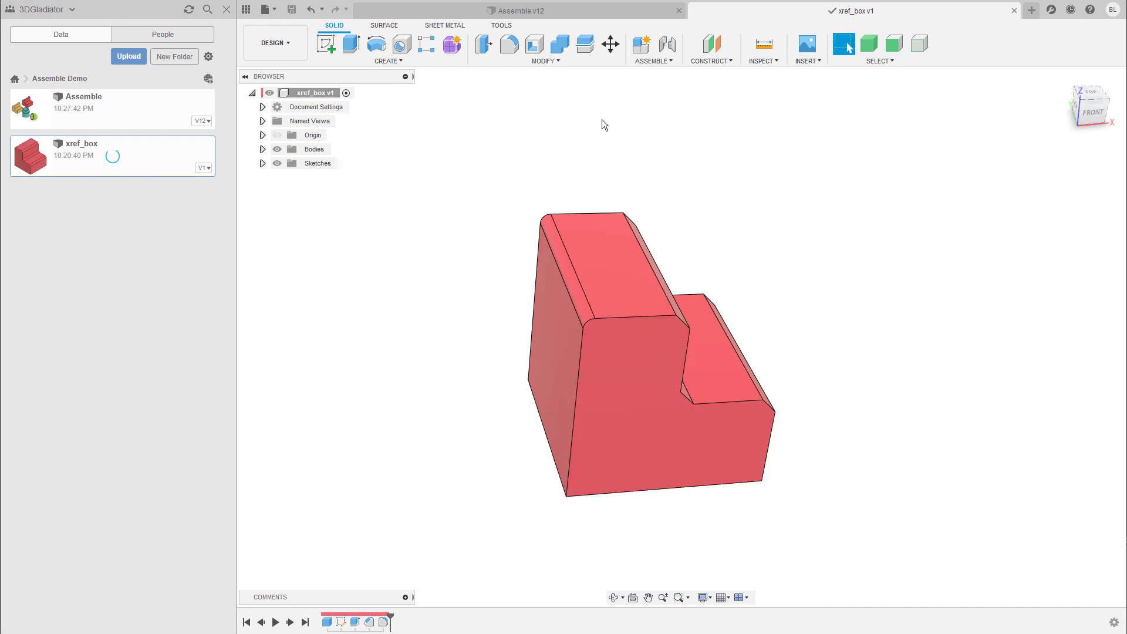
pyautogui.click(555, 12)
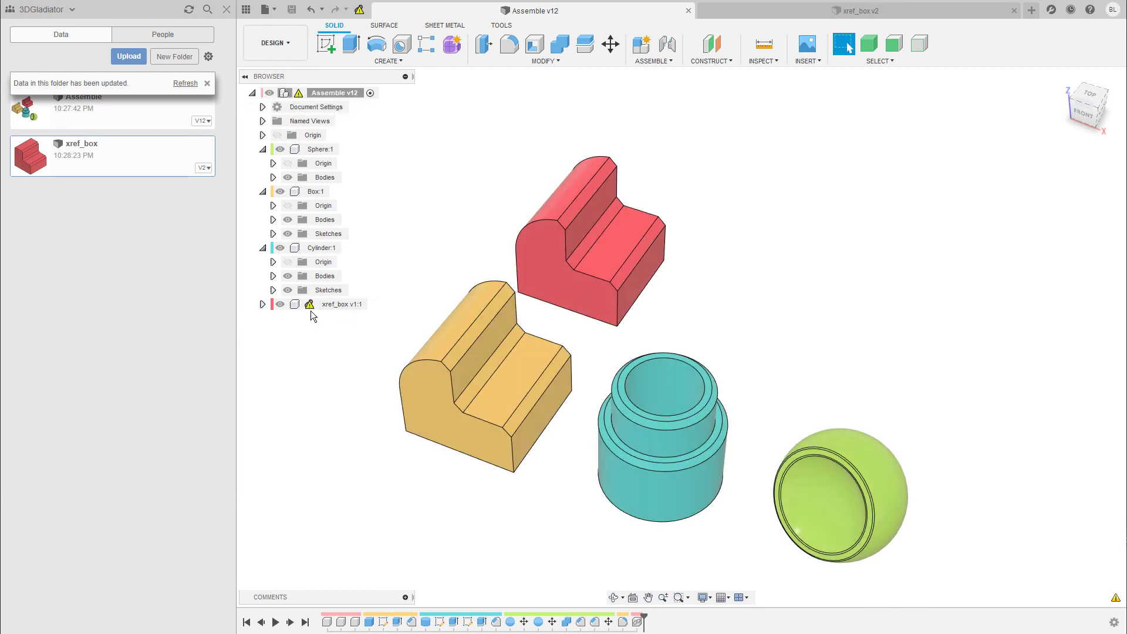
# Step: Update the out-of-date xref_box reference to v2, then close the xref_box source document
pyautogui.moveTo(310, 305)
pyautogui.keyDown('shift'); pyautogui.moveTo(798, 288); pyautogui.dragTo(311, 316, button='middle'); pyautogui.keyUp('shift')
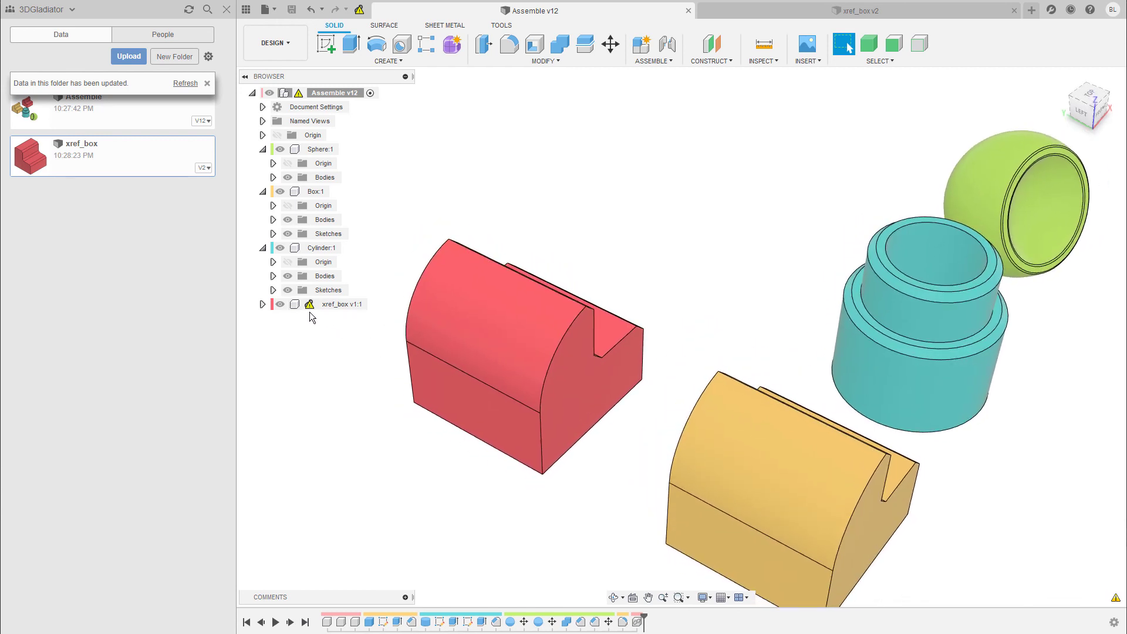
pyautogui.click(360, 13)
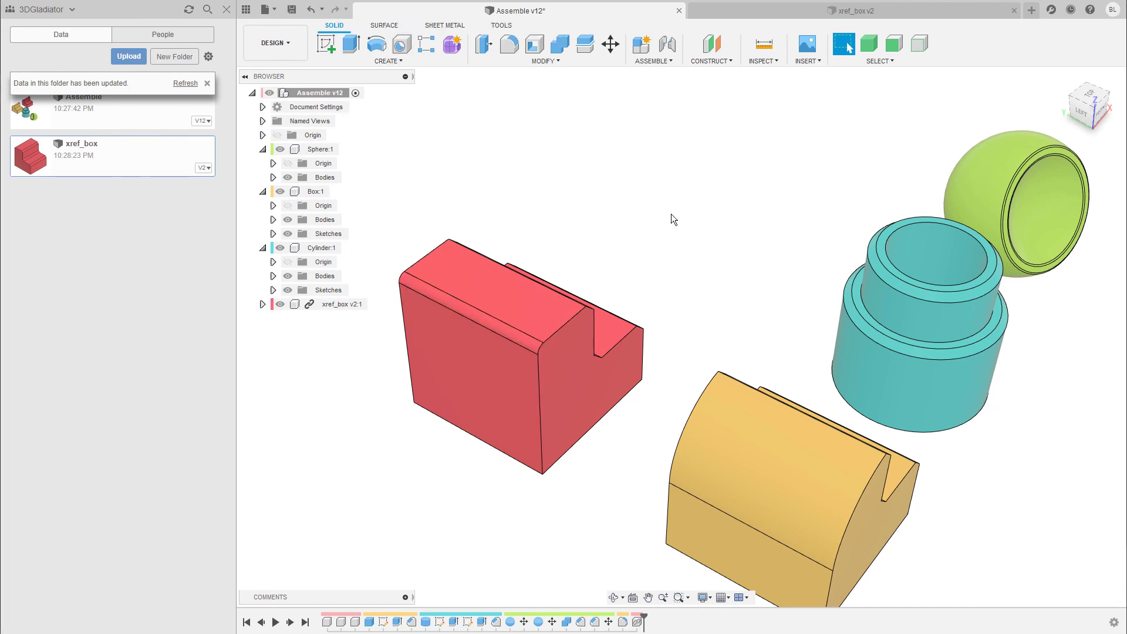
pyautogui.keyDown('shift'); pyautogui.moveTo(670, 215); pyautogui.dragTo(630, 139, button='middle'); pyautogui.keyUp('shift')
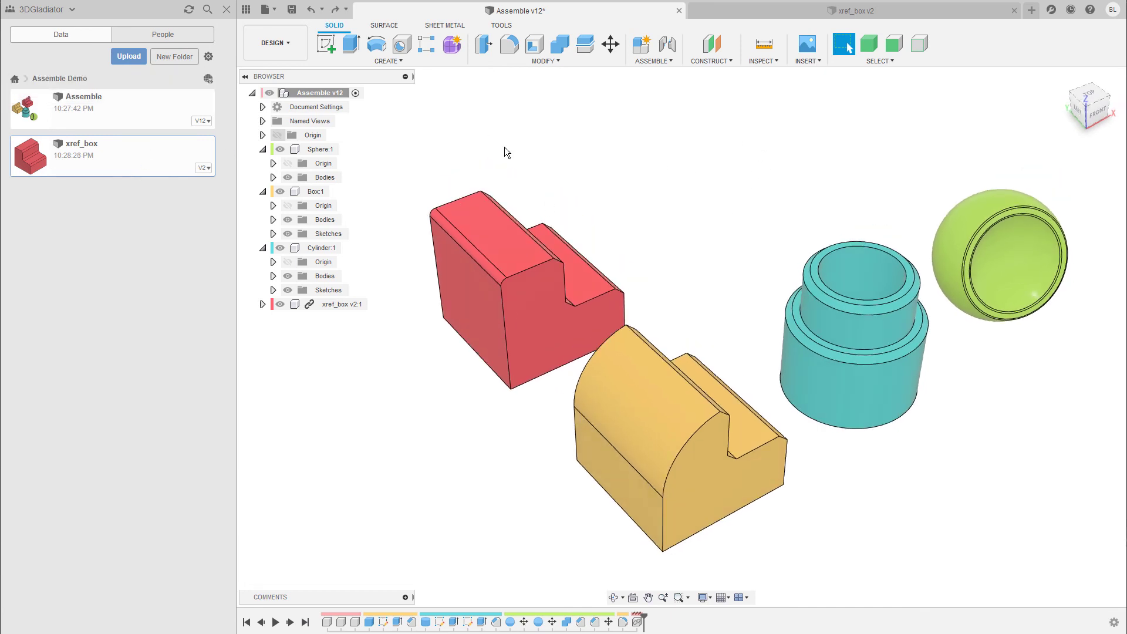
pyautogui.click(970, 10)
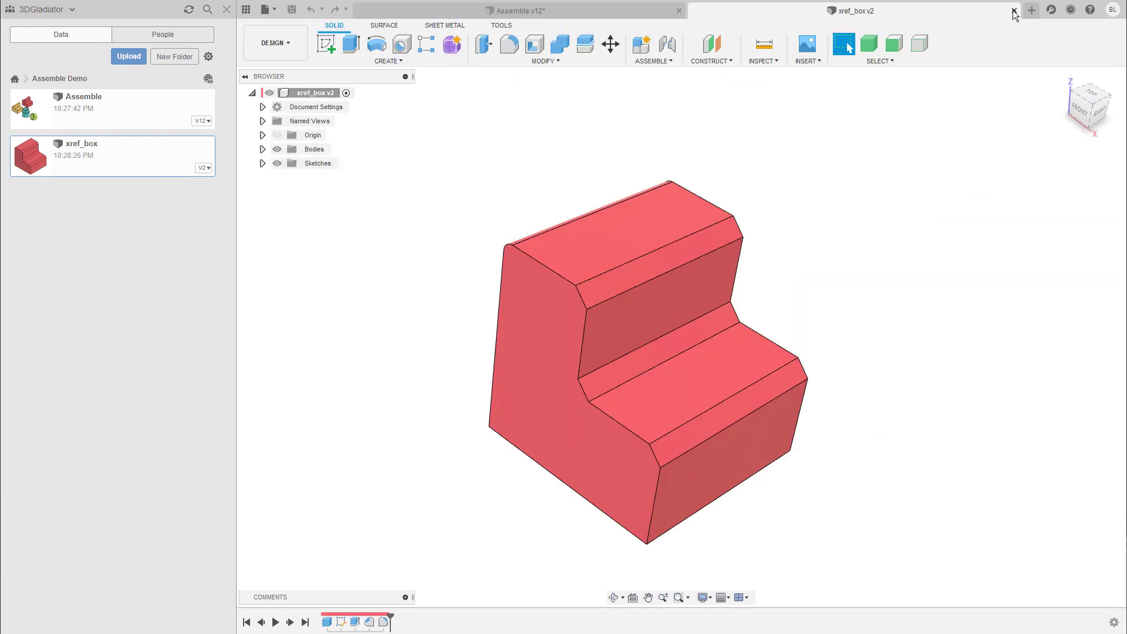
pyautogui.click(1014, 12)
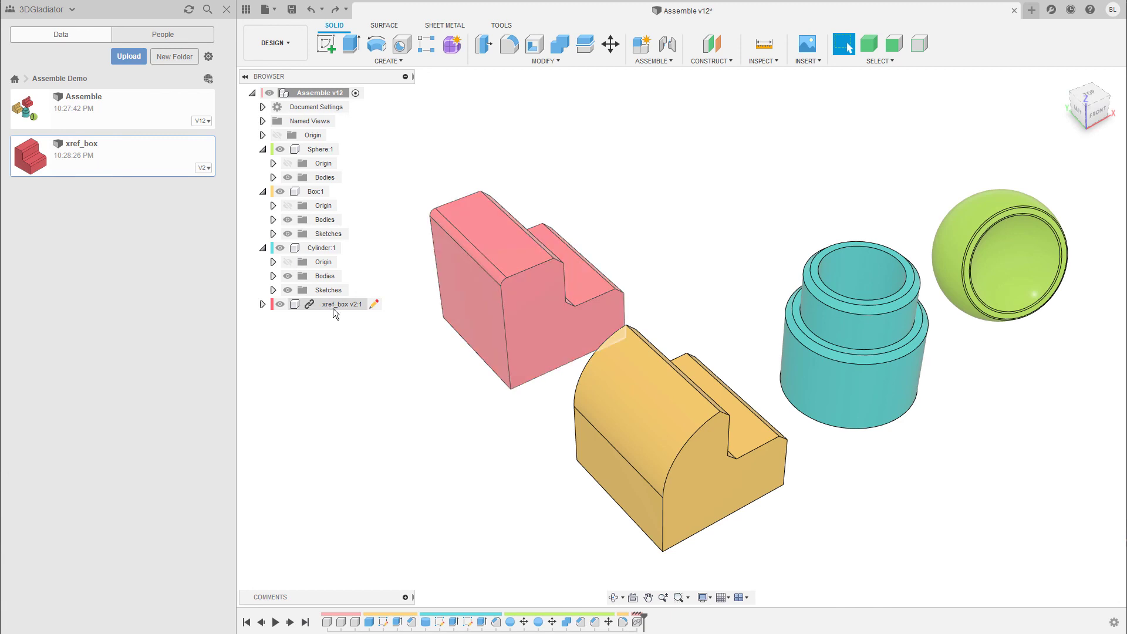
# Step: Edit xref_box v2:1 in place and offset its small top fillet face out to 1.25 cm
pyautogui.click(329, 306)
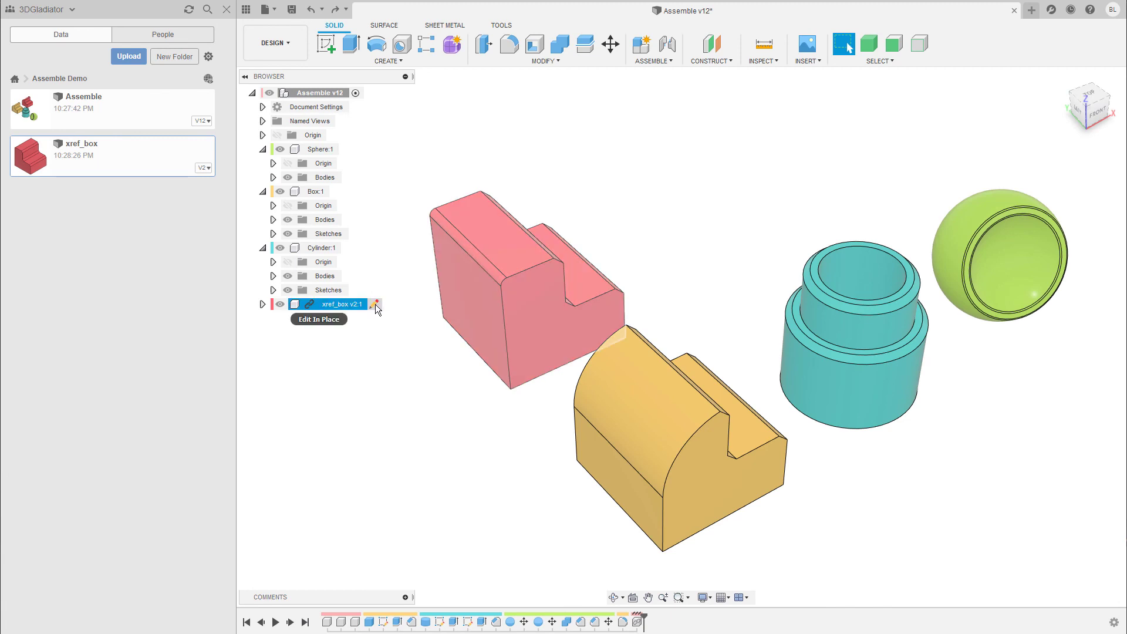
pyautogui.click(375, 304)
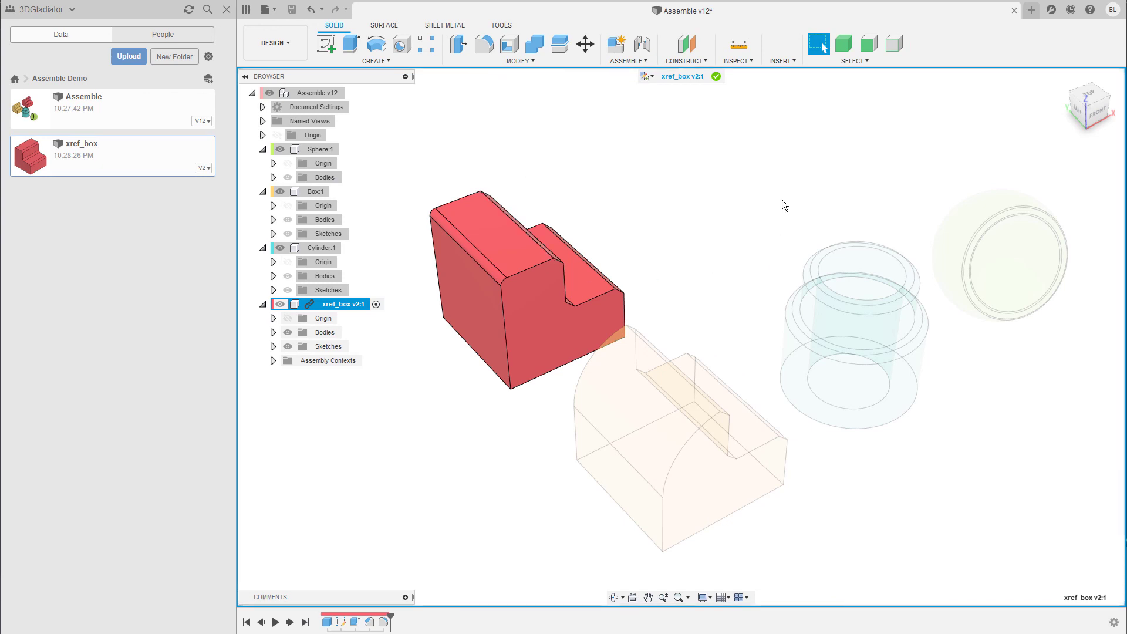
pyautogui.keyDown('shift'); pyautogui.moveTo(780, 252); pyautogui.dragTo(778, 248, button='middle'); pyautogui.keyUp('shift')
pyautogui.scroll(3, 778, 249)
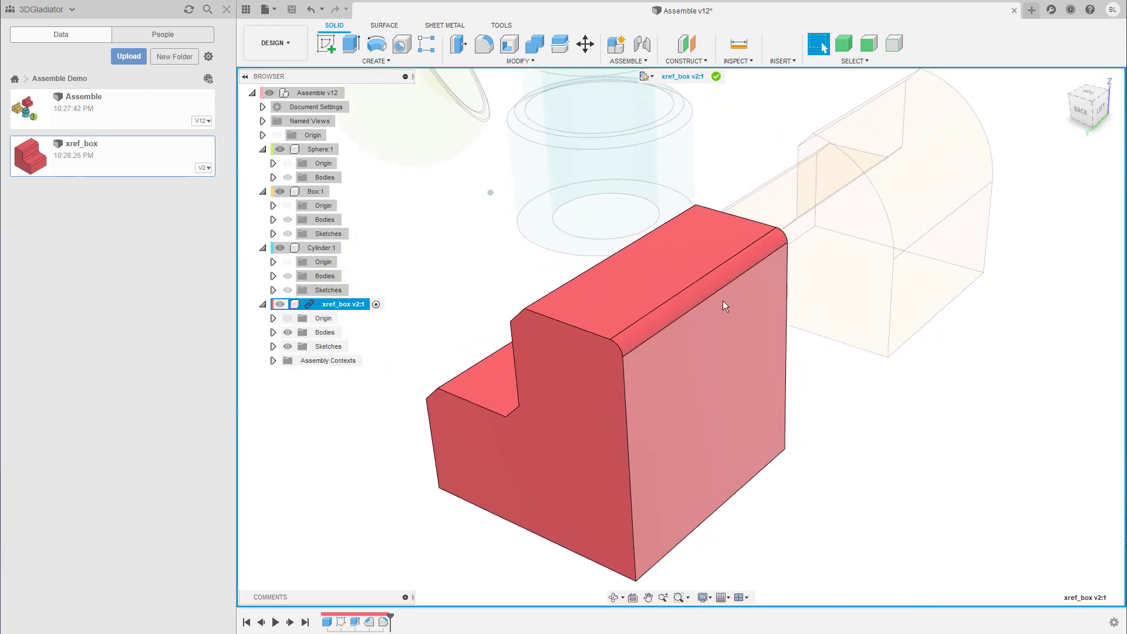
pyautogui.click(681, 311)
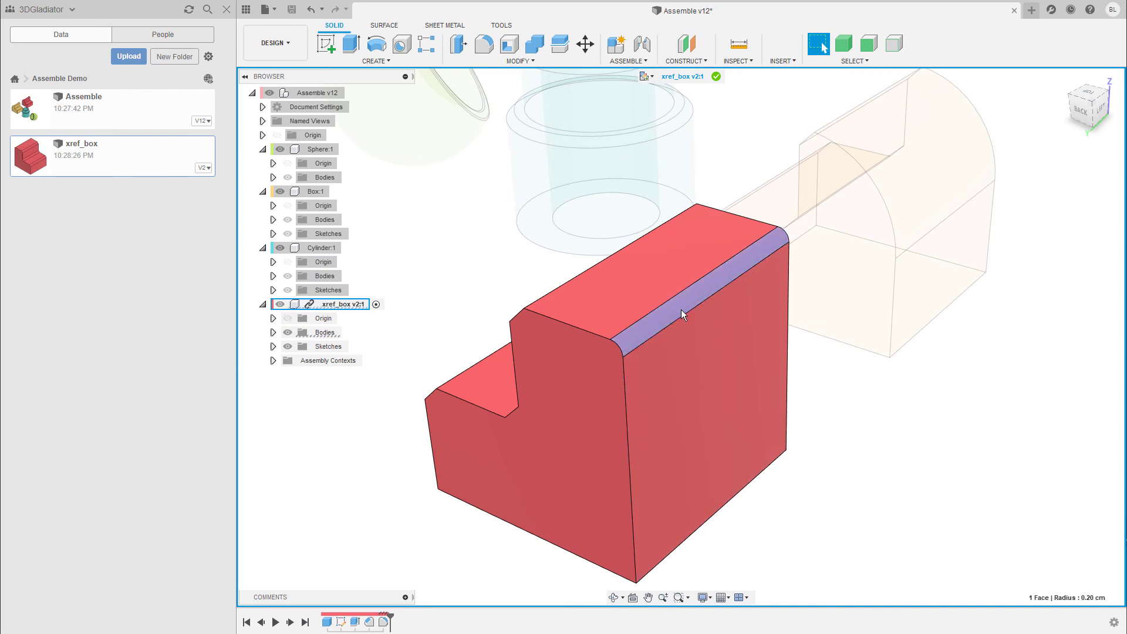
pyautogui.press('q')
pyautogui.keyDown('shift'); pyautogui.moveTo(680, 308); pyautogui.dragTo(677, 305, button='middle'); pyautogui.keyUp('shift')
pyautogui.moveTo(680, 306); pyautogui.dragTo(652, 319)
pyautogui.click(1060, 218)
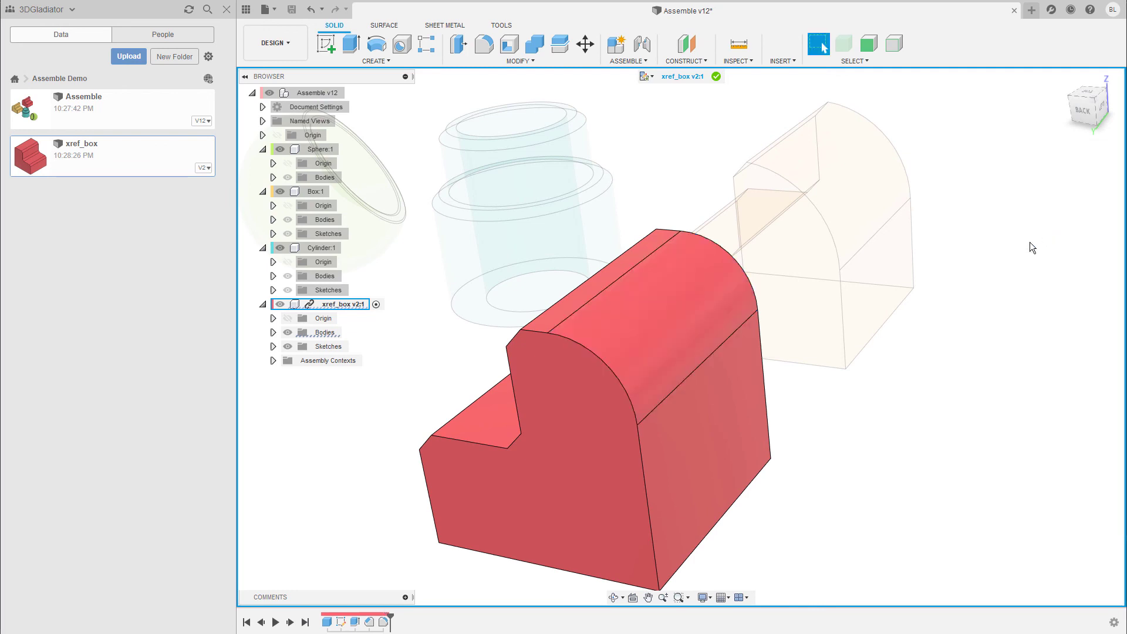
pyautogui.scroll(-3, 986, 261)
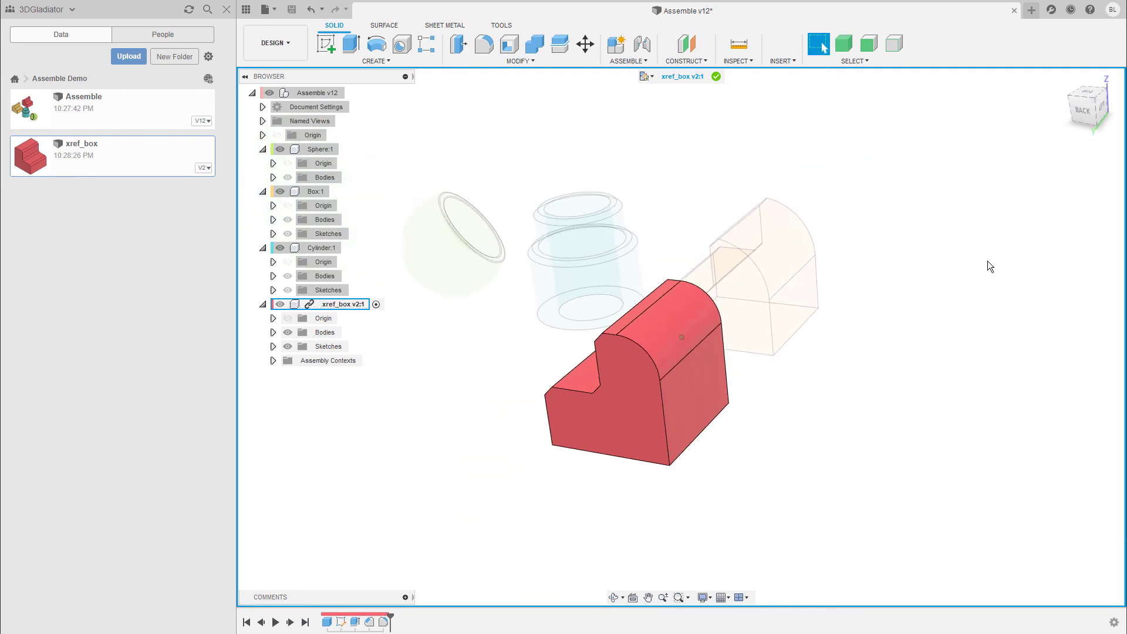
# Step: End the in-place edit and save the assembly as Assemble v13
pyautogui.click(716, 77)
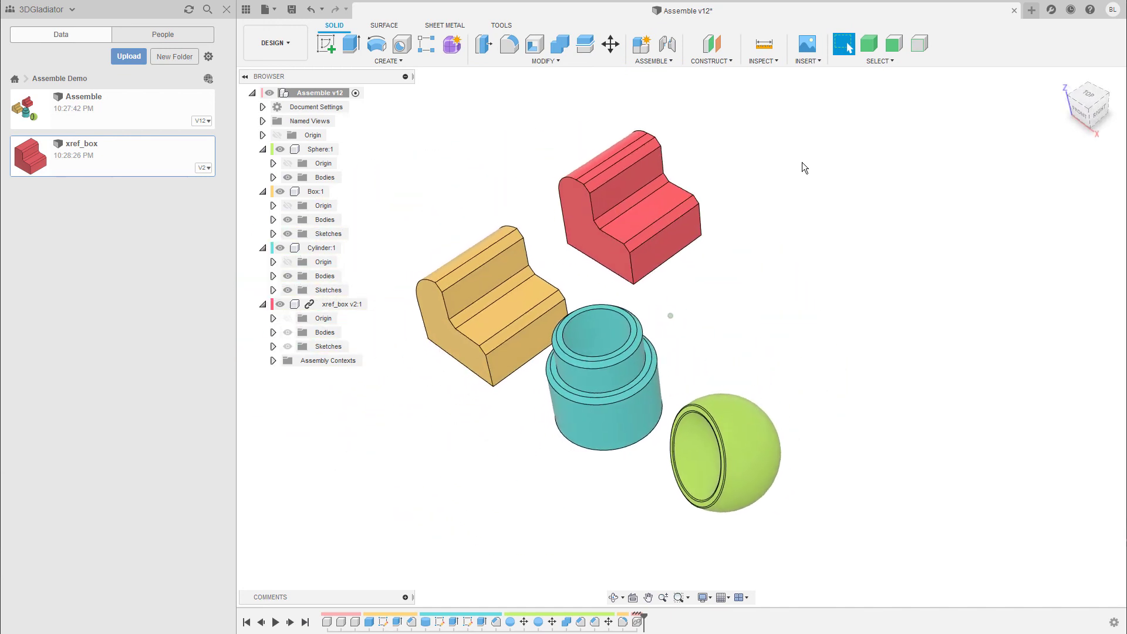
pyautogui.hotkey('ctrl', 's')
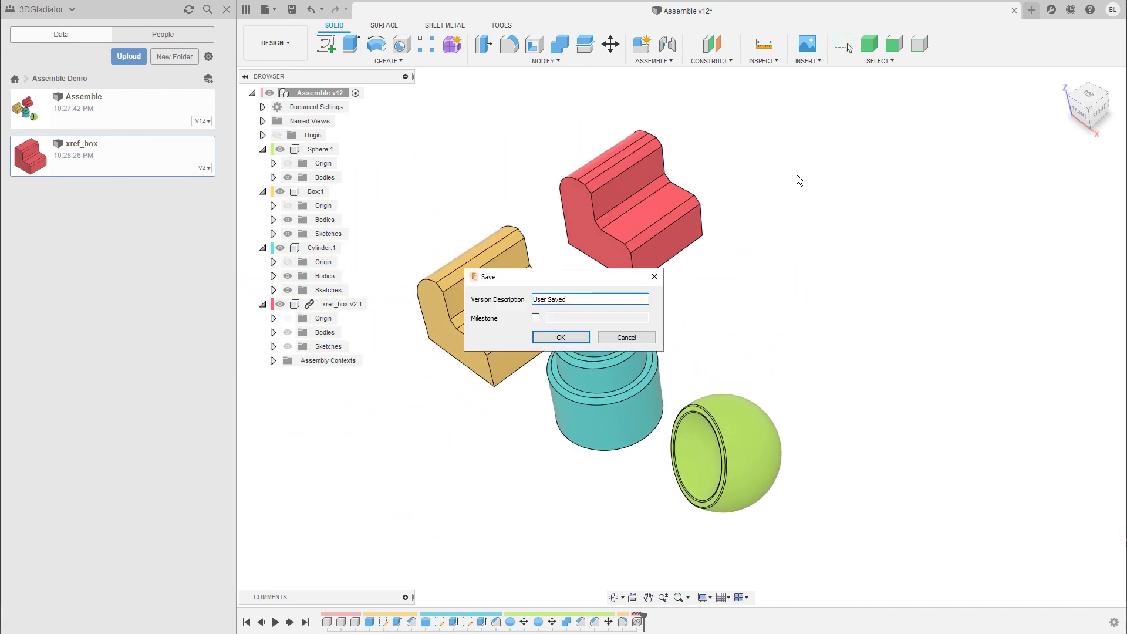
pyautogui.click(564, 338)
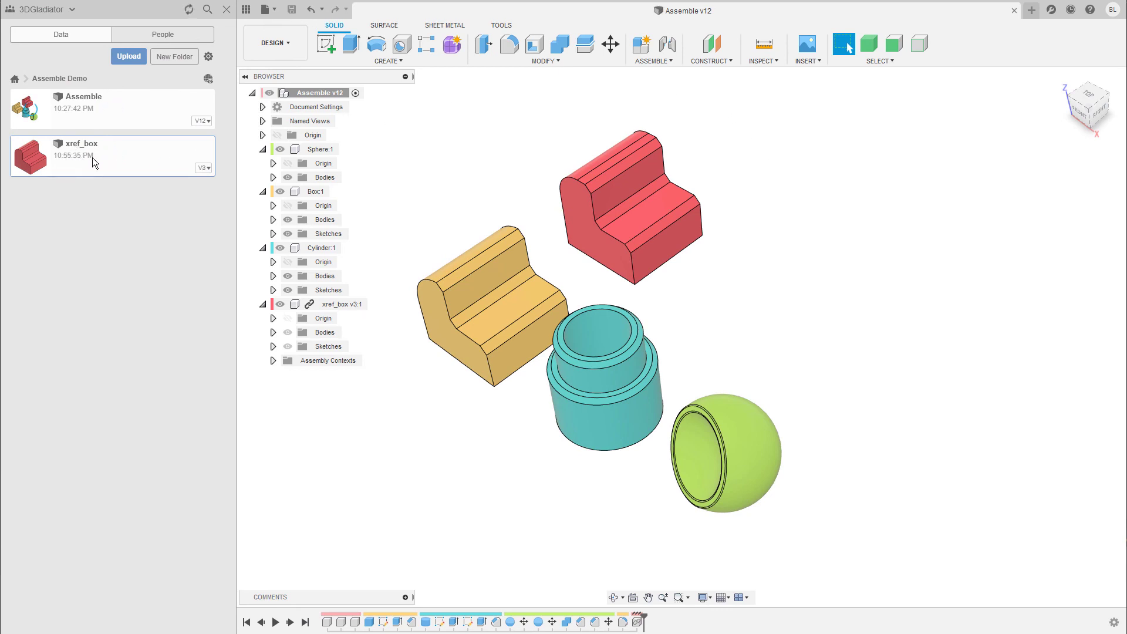
# Step: Open xref_box v3 from the Data panel to check its rounder top, then return to Assemble v13
pyautogui.keyDown('shift'); pyautogui.moveTo(813, 200); pyautogui.dragTo(116, 163, button='middle'); pyautogui.keyUp('shift')
pyautogui.doubleClick(122, 159)
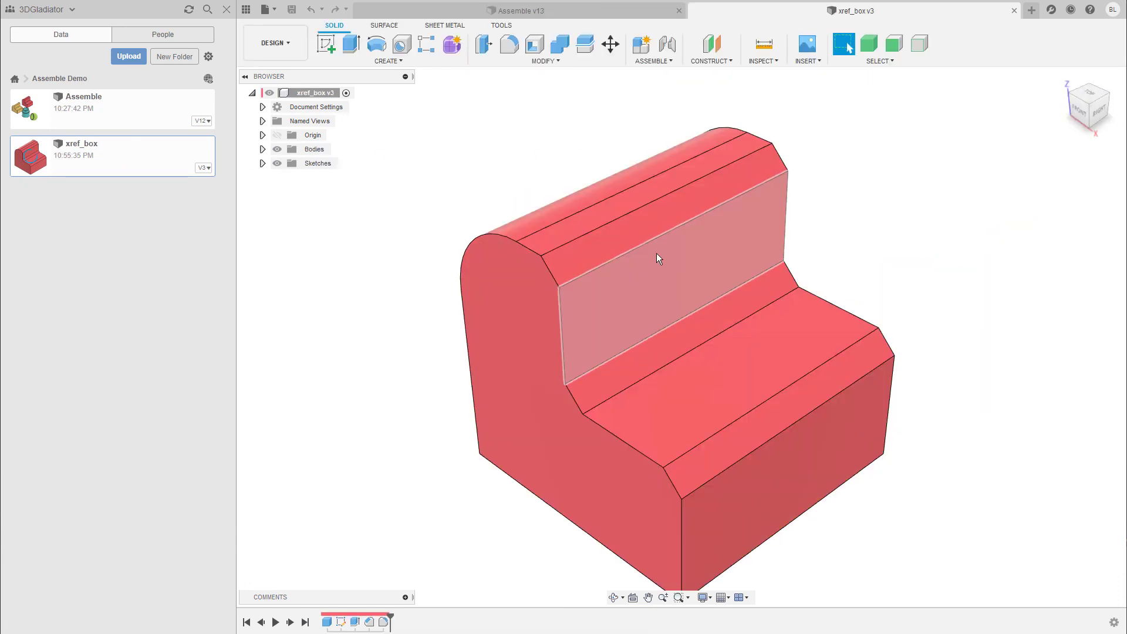
pyautogui.keyDown('shift'); pyautogui.moveTo(656, 258); pyautogui.dragTo(610, 310, button='middle'); pyautogui.keyUp('shift')
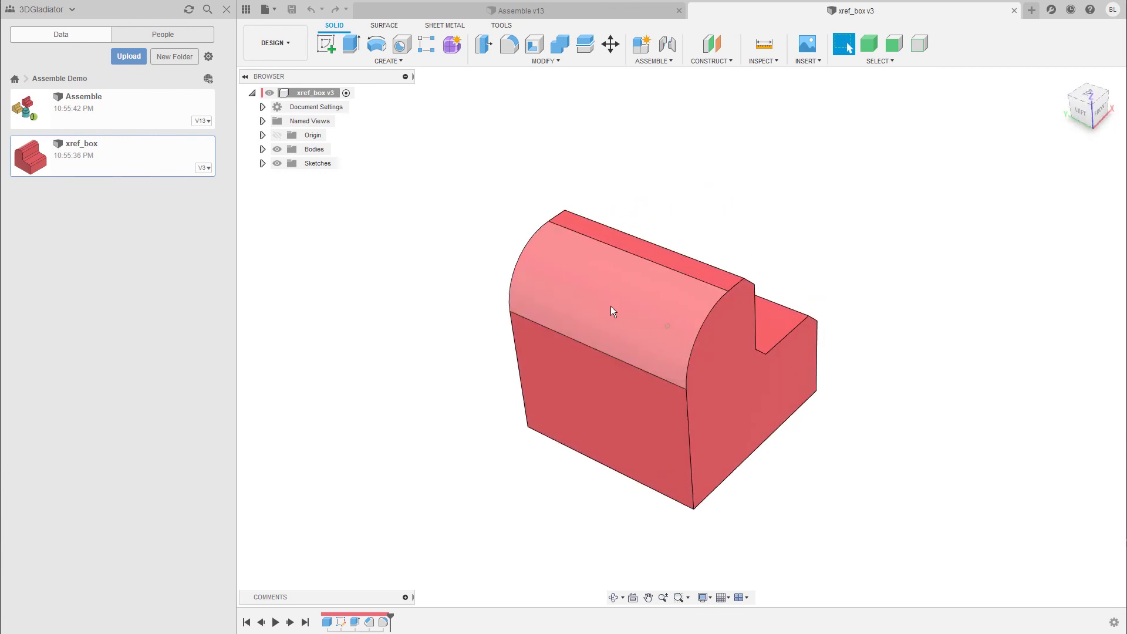
pyautogui.click(579, 11)
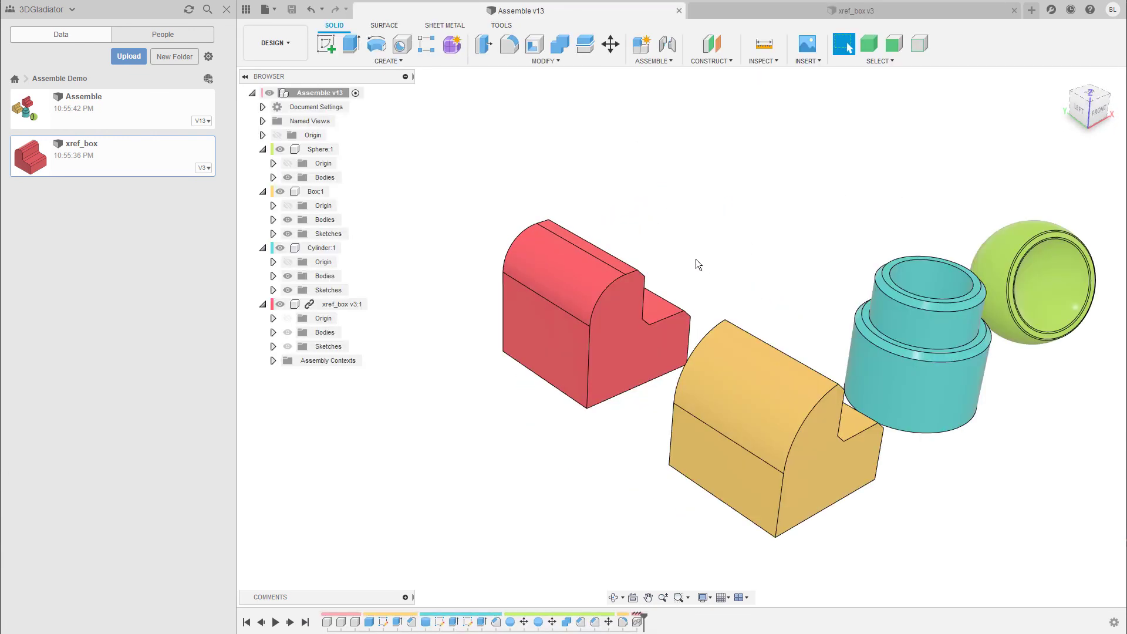